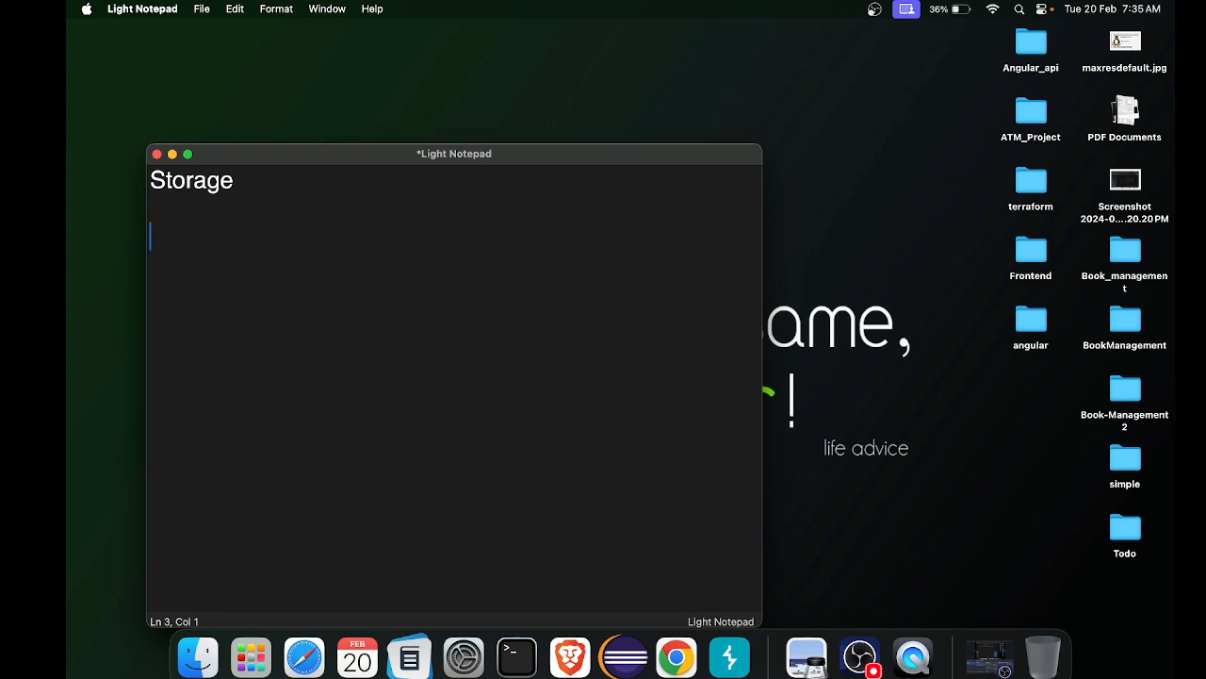
Add the line "4 - type" below the Storage heading and the entry "blob. — container" beneath it, separated by a blank line
{"action": "type", "text": "4 - type"}
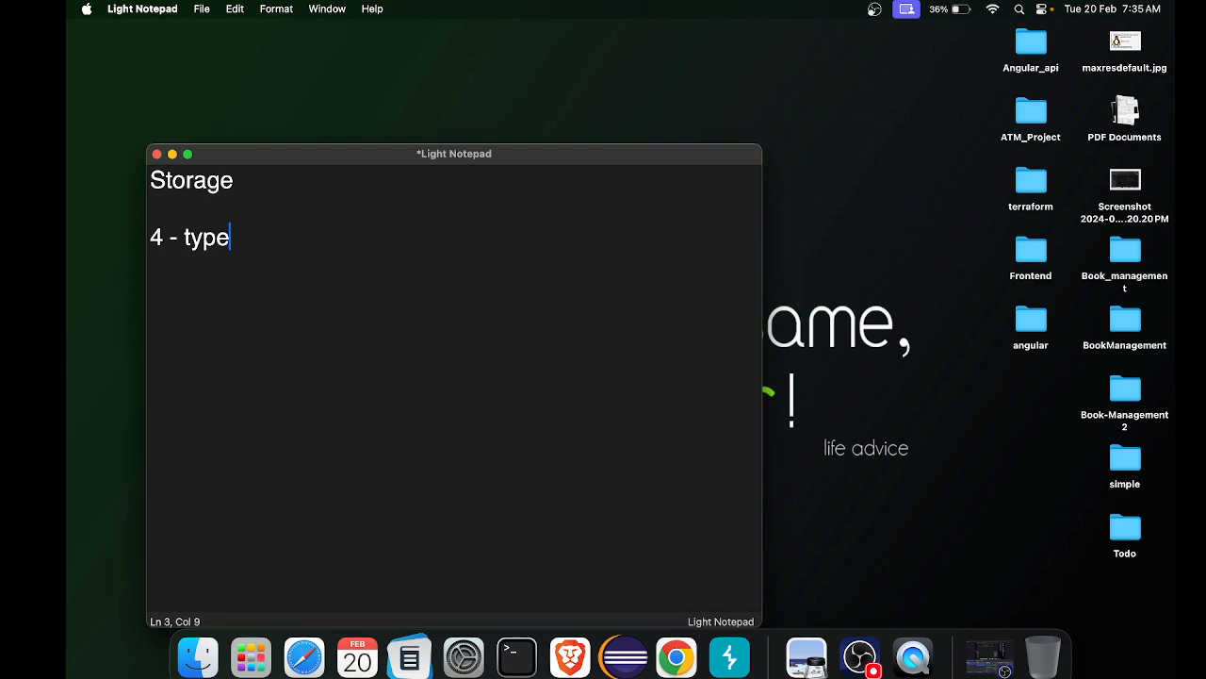
{"action": "key", "text": "Return"}
{"action": "key", "text": "Return"}
{"action": "type", "text": "blob"}
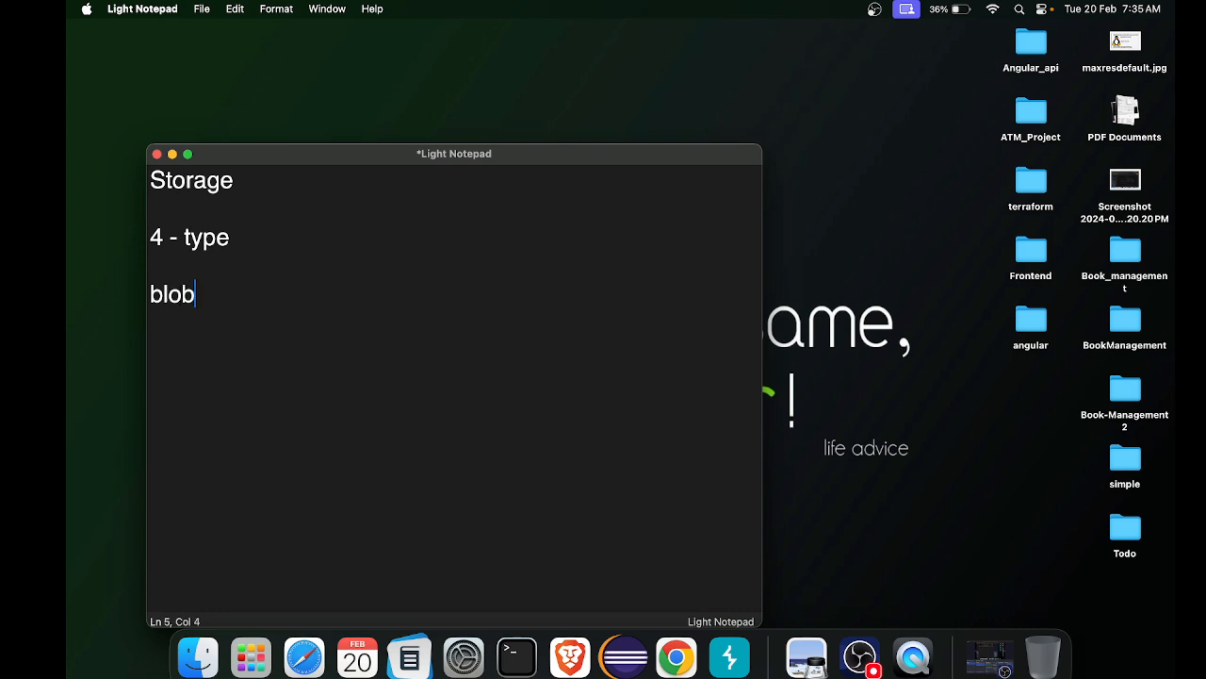
{"action": "type", "text": ". — cont"}
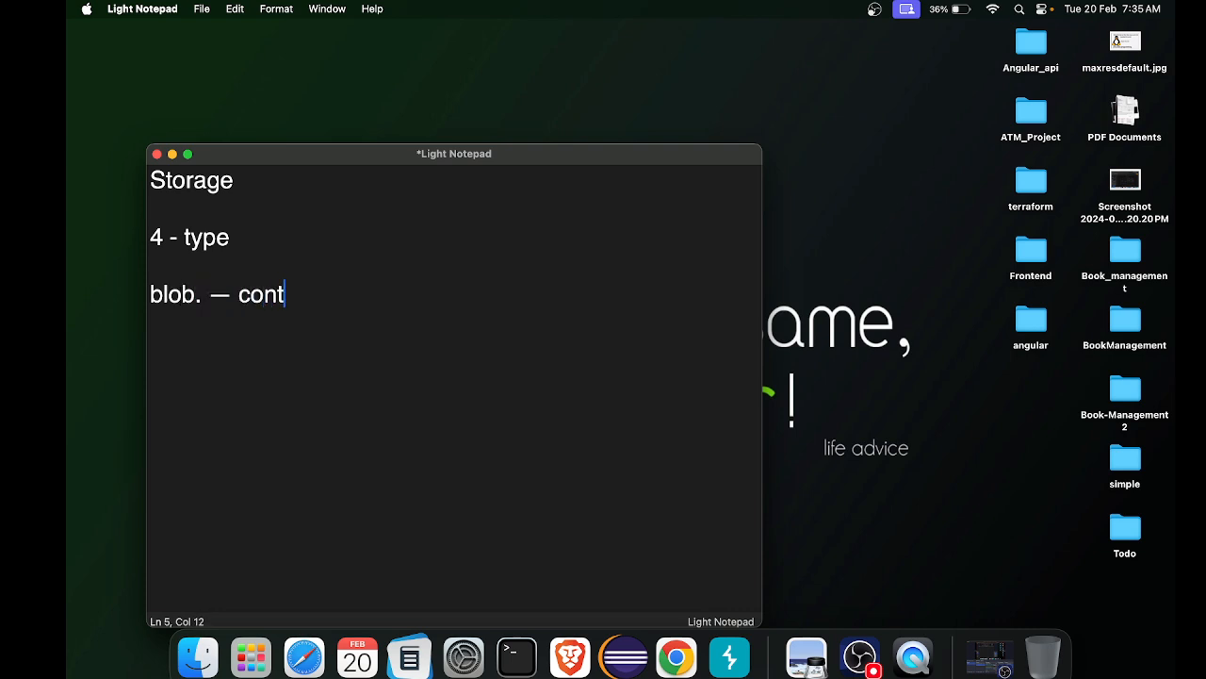
{"action": "type", "text": "ainer"}
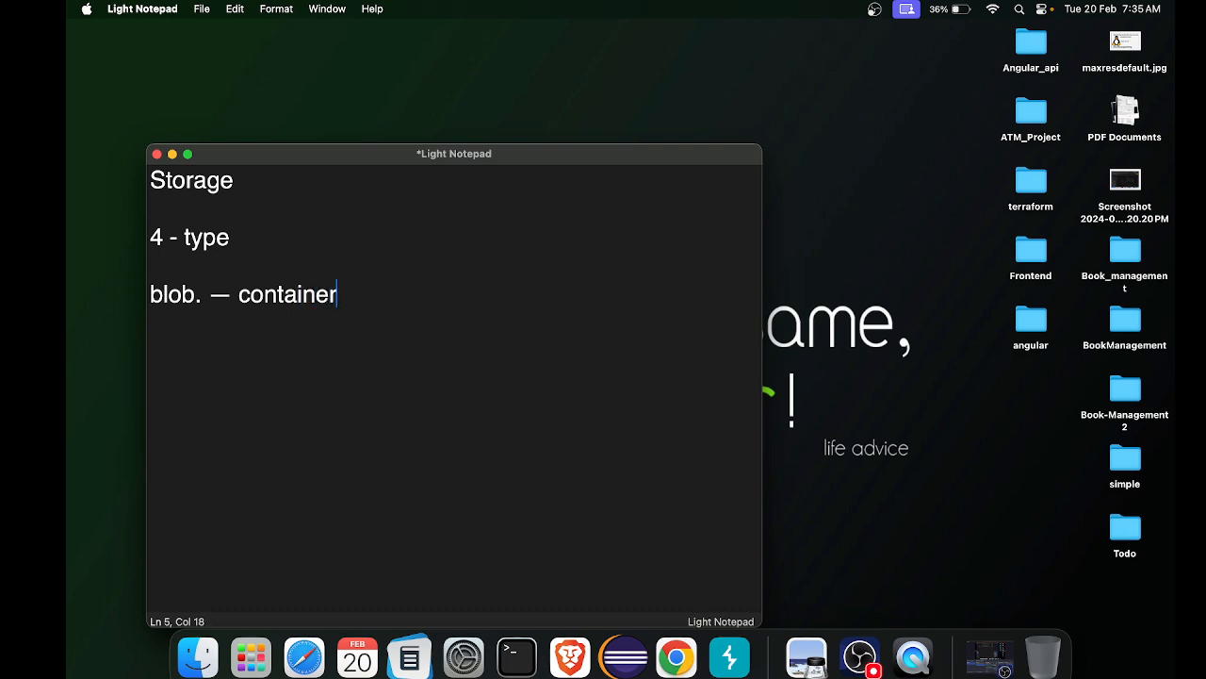
List "file-share", "table" and "quee" on separate lines below the blob entry
{"action": "key", "text": "Return"}
{"action": "type", "text": "file-shaa"}
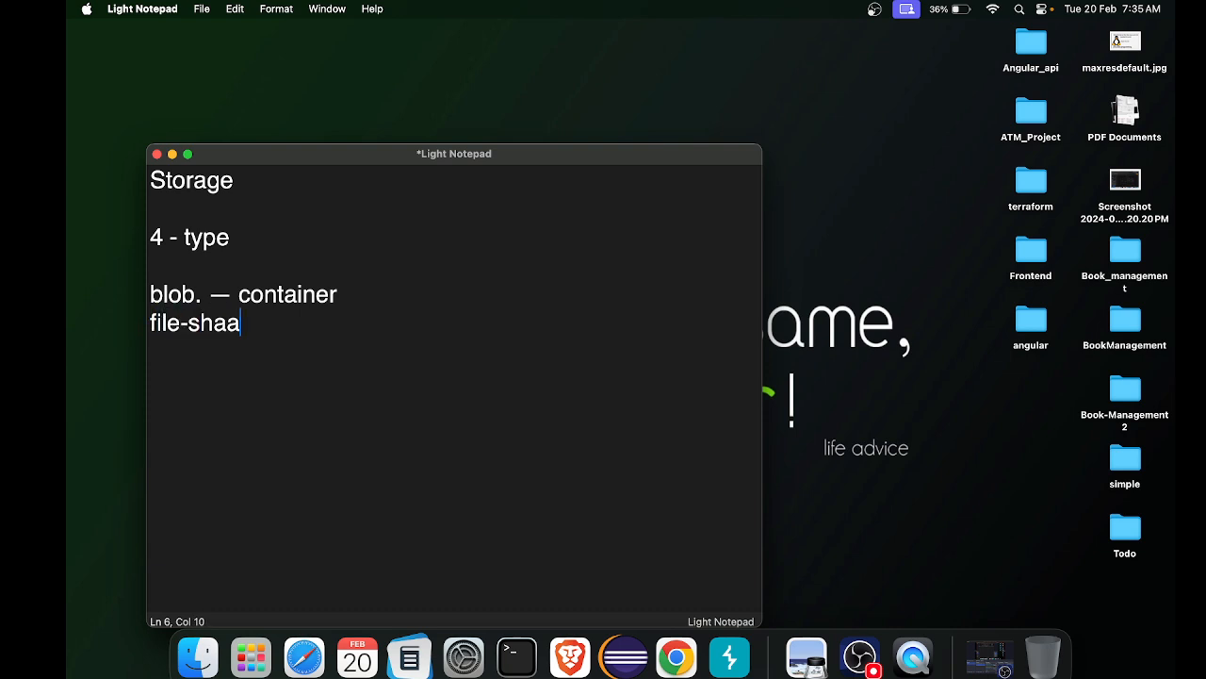
{"action": "key", "text": "BackSpace"}
{"action": "type", "text": "re"}
{"action": "key", "text": "Return"}
{"action": "type", "text": "table"}
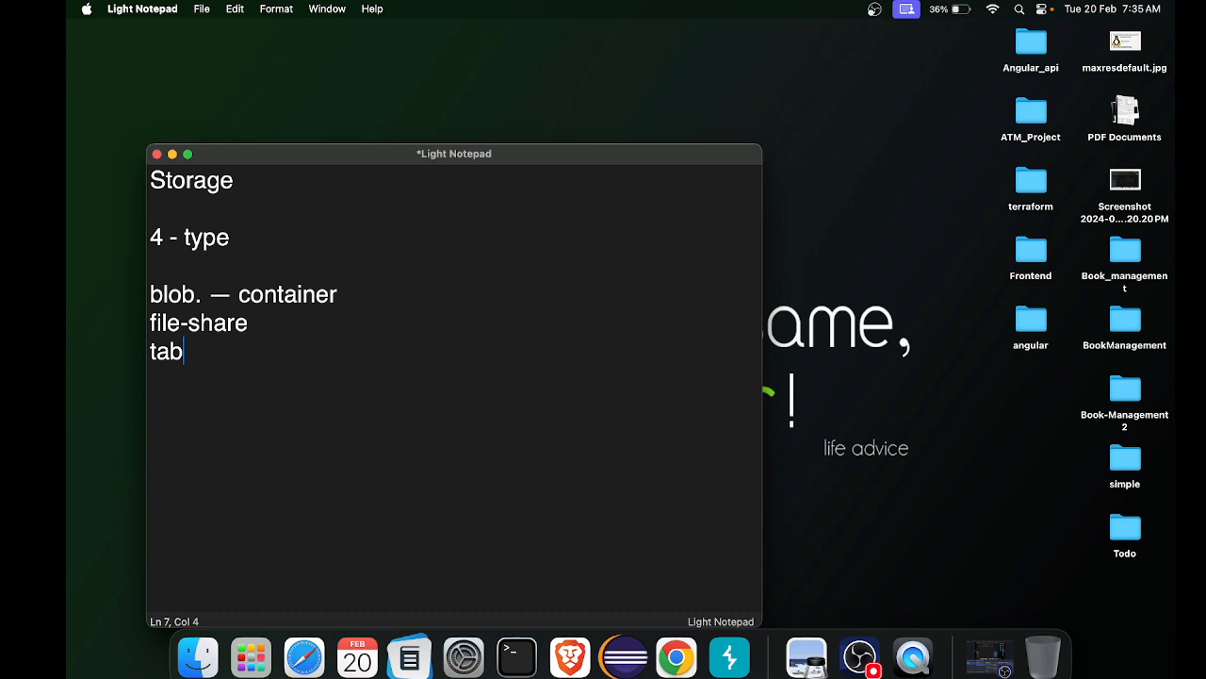
{"action": "key", "text": "Return"}
{"action": "type", "text": "qu"}
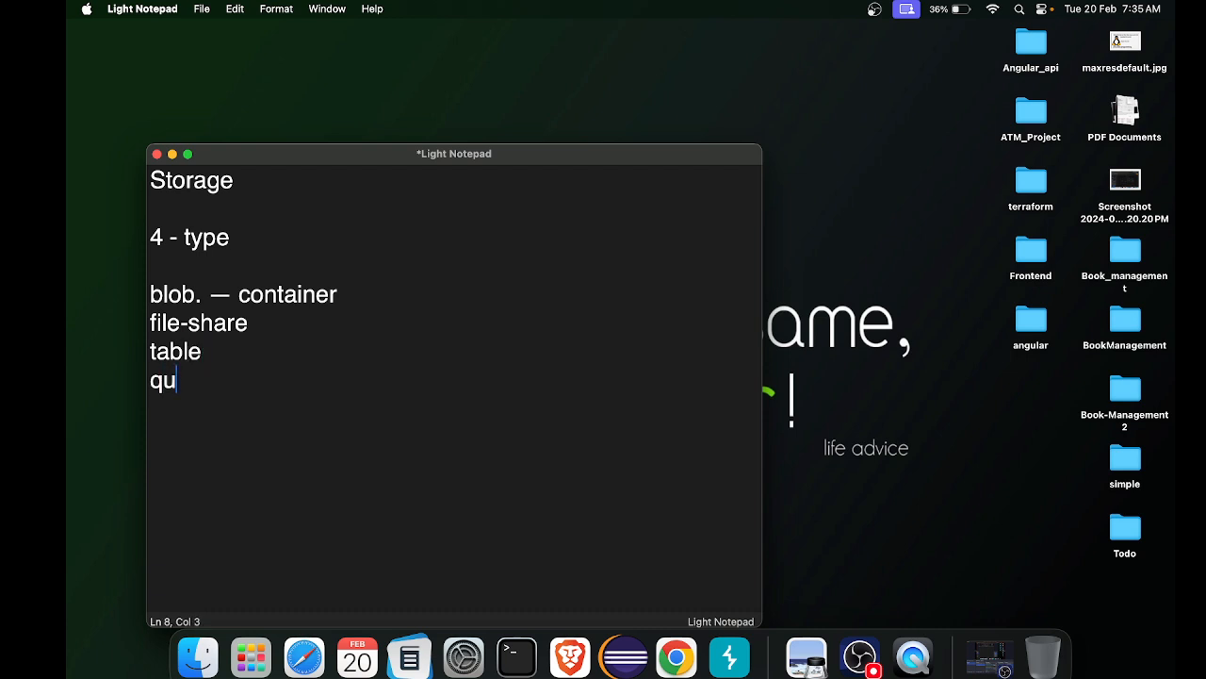
{"action": "type", "text": "e"}
{"action": "type", "text": "e"}
{"action": "left_click_drag", "start_coordinate": [264, 388], "coordinate": [143, 299]}
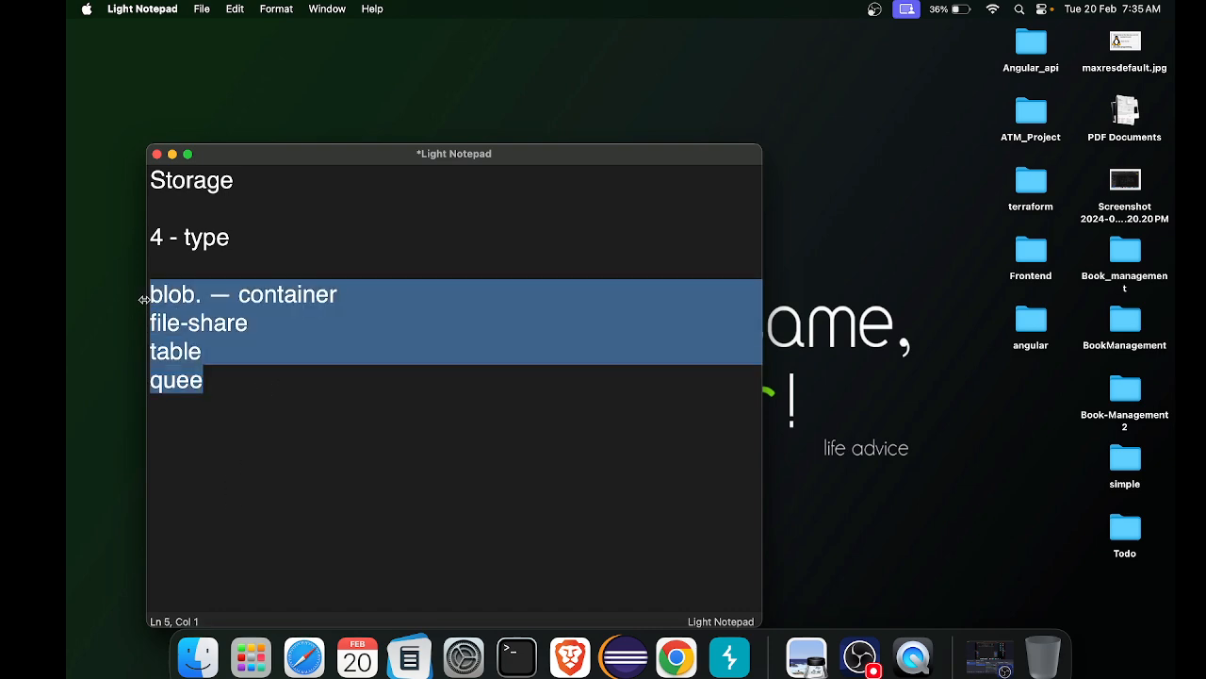
{"action": "left_click", "coordinate": [265, 410]}
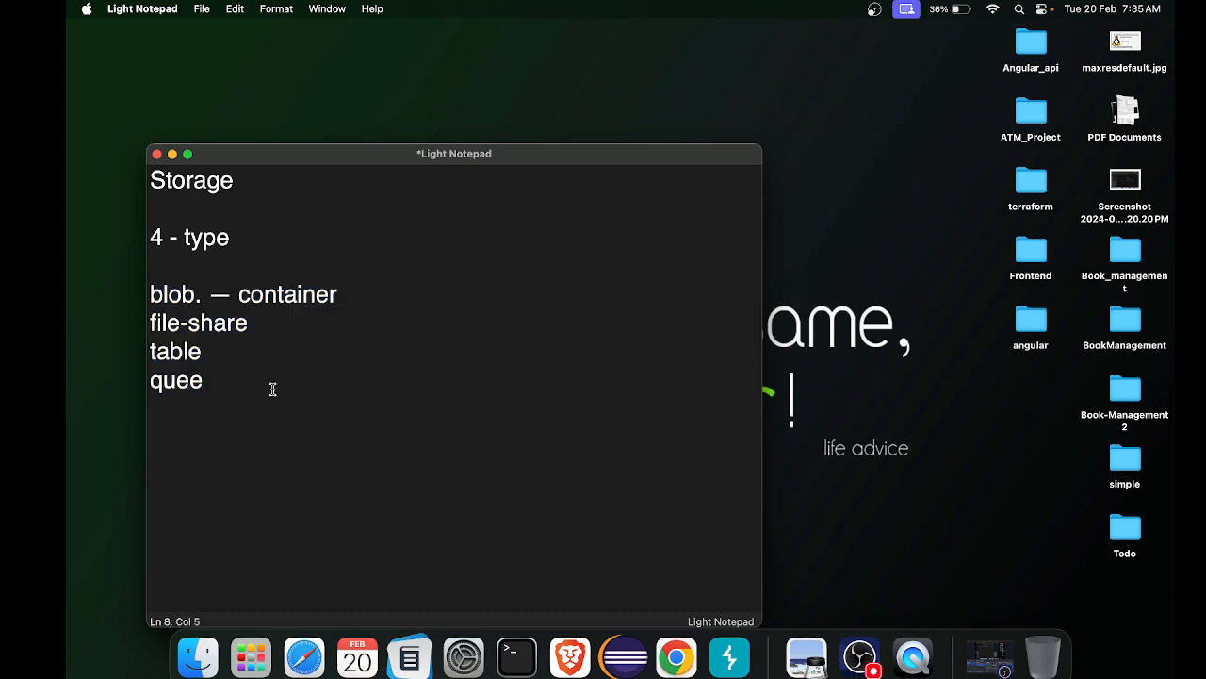
Append ". — s3" to the blob container line and ". — efx" to the file-share line
{"action": "left_click", "coordinate": [418, 301]}
{"action": "type", "text": ".  "}
{"action": "type", "text": "-- "}
{"action": "type", "text": "s2"}
{"action": "key", "text": "BackSpace"}
{"action": "type", "text": "3"}
{"action": "left_click", "coordinate": [399, 315]}
{"action": "type", "text": ".  -- "}
{"action": "type", "text": "efx"}
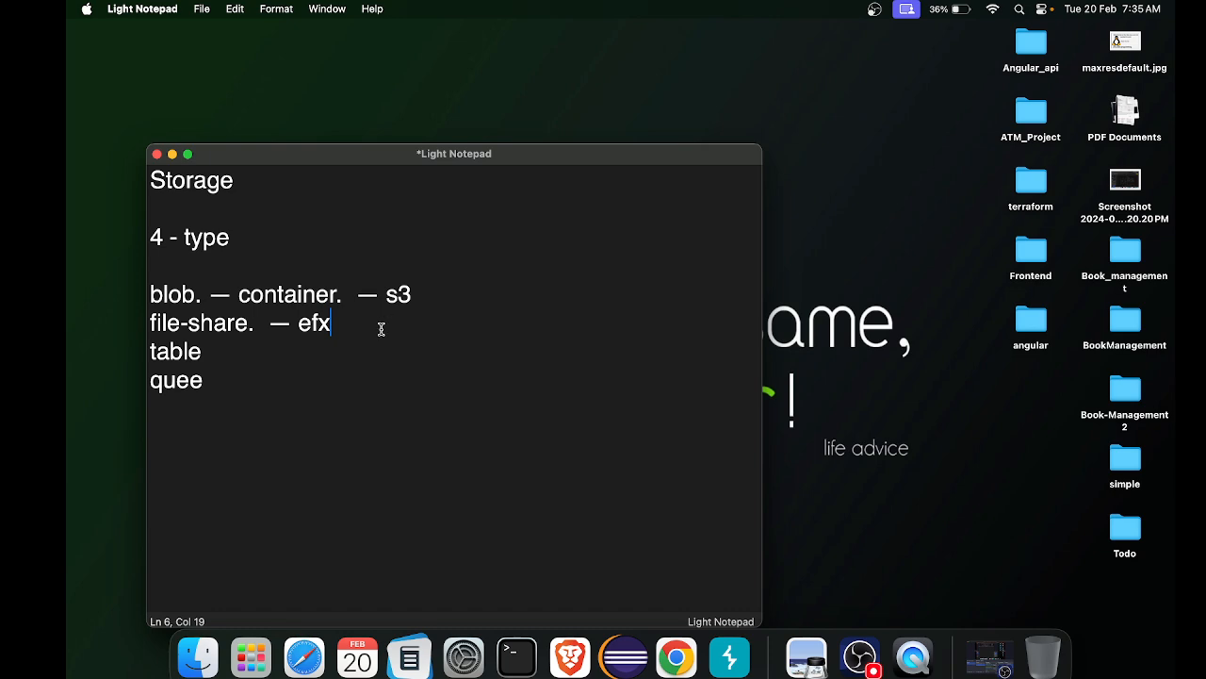
Append ". —" to the table line and ". sqs" to the quee line
{"action": "left_click", "coordinate": [359, 353]}
{"action": "type", "text": ". --"}
{"action": "left_click", "coordinate": [332, 390]}
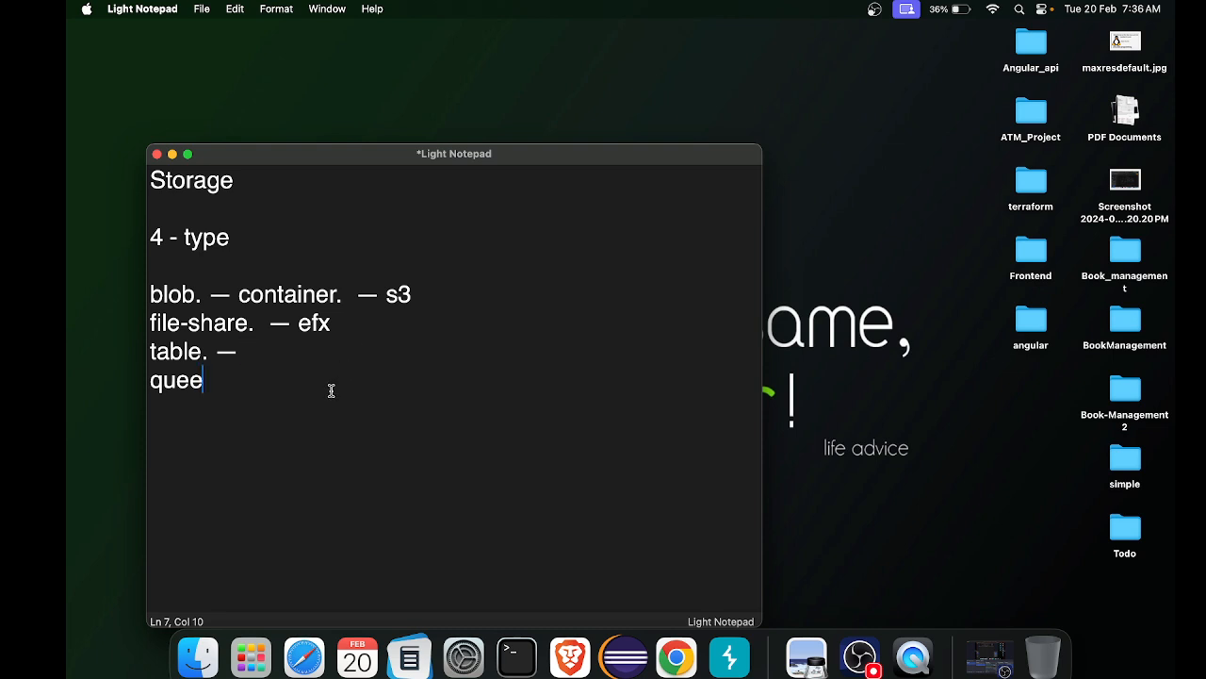
{"action": "type", "text": ". sqs"}
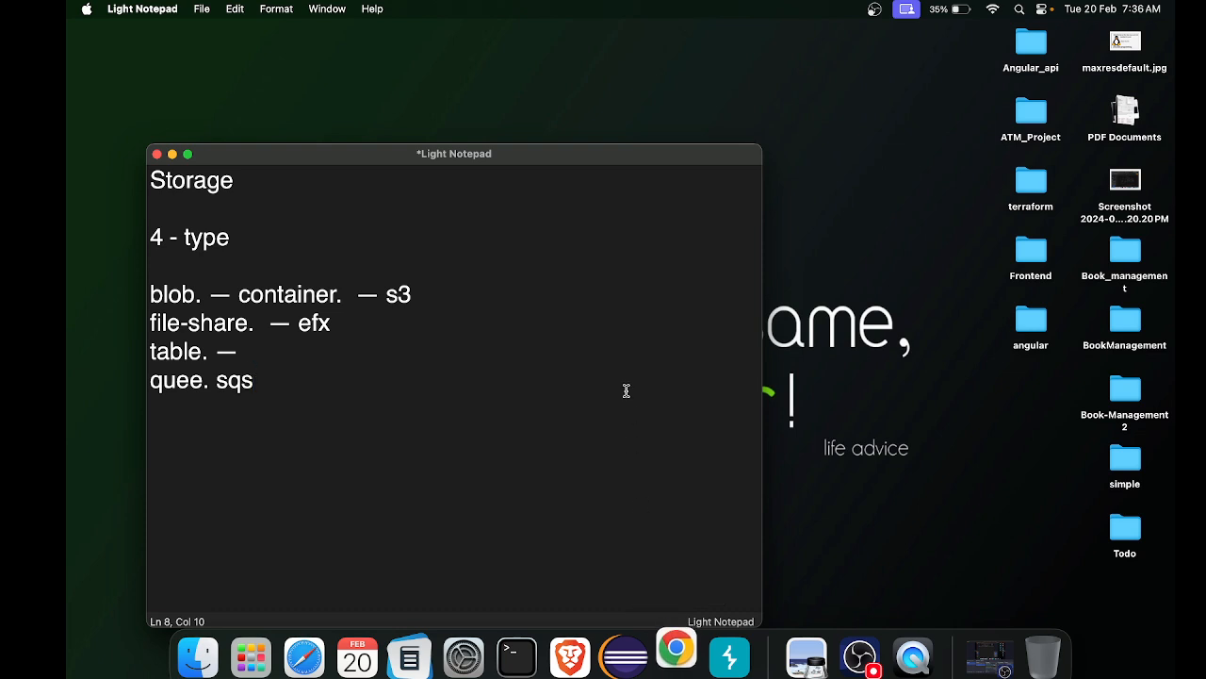
Put the text cursor on the blank line above the blob entry, and open Chrome with the "Person 1" profile
{"action": "left_click", "coordinate": [260, 272]}
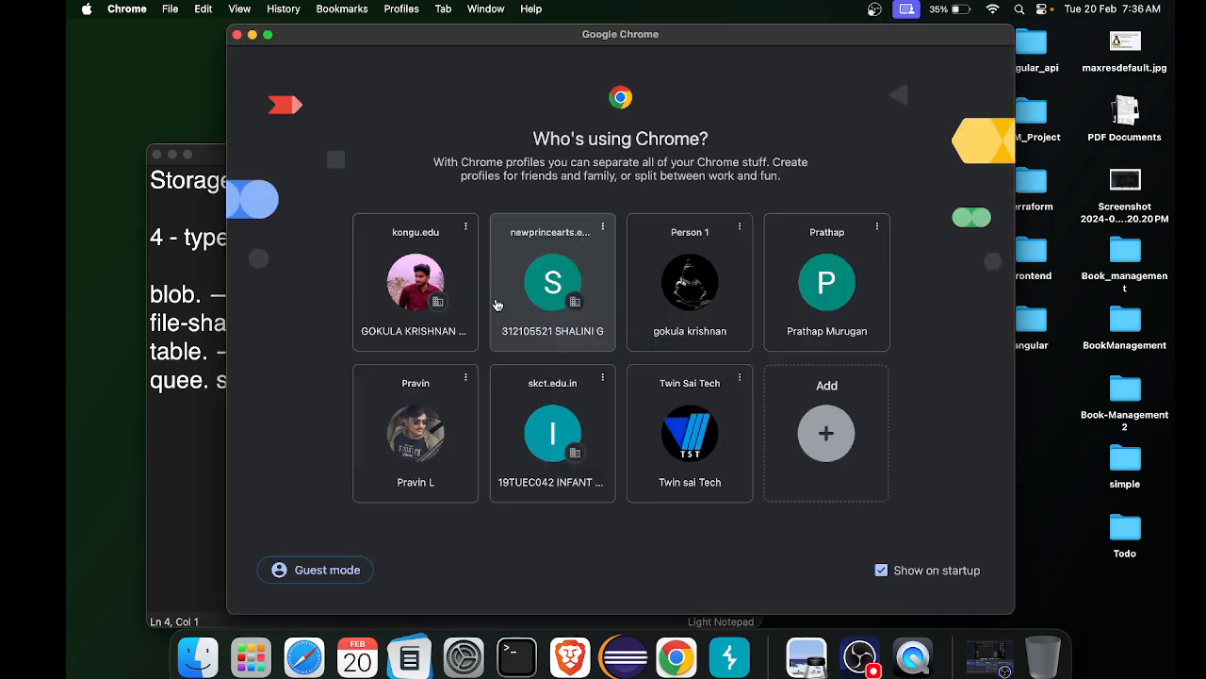
{"action": "left_click", "coordinate": [656, 316]}
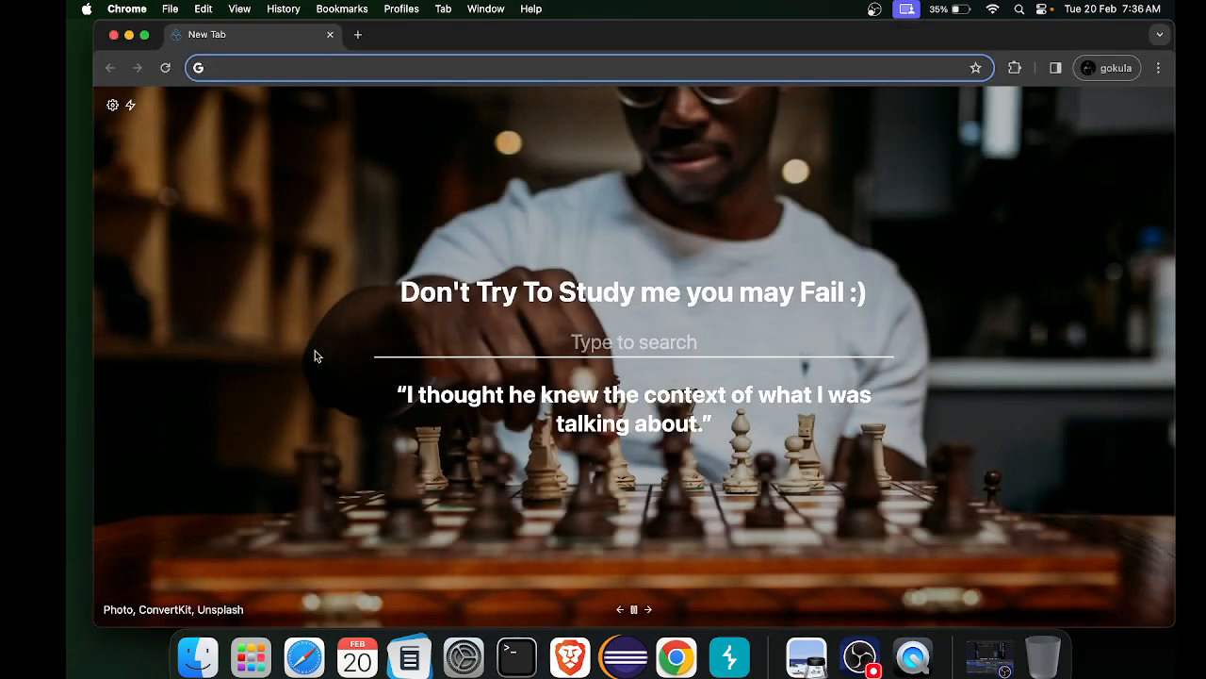
Return to Light Notepad and add the line "resource group" between "4 - type" and the blob entry, with blank lines around it
{"action": "left_click", "coordinate": [410, 652]}
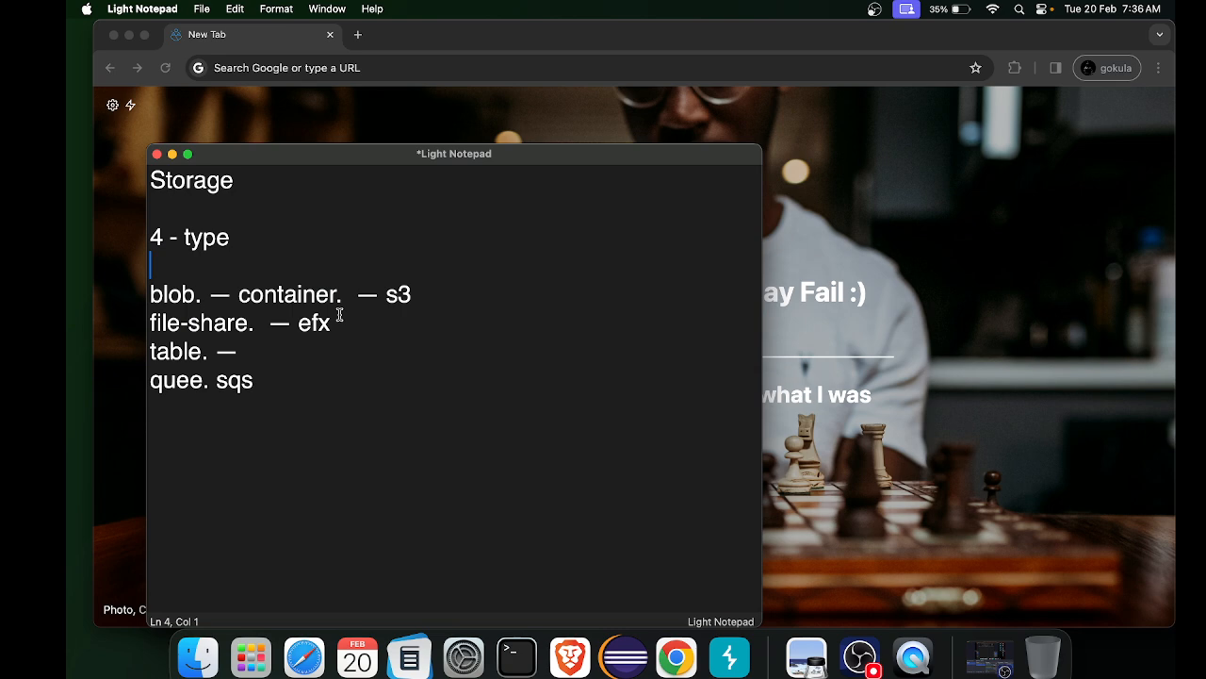
{"action": "key", "text": "Return"}
{"action": "key", "text": "Return"}
{"action": "key", "text": "Return"}
{"action": "key", "text": "Up"}
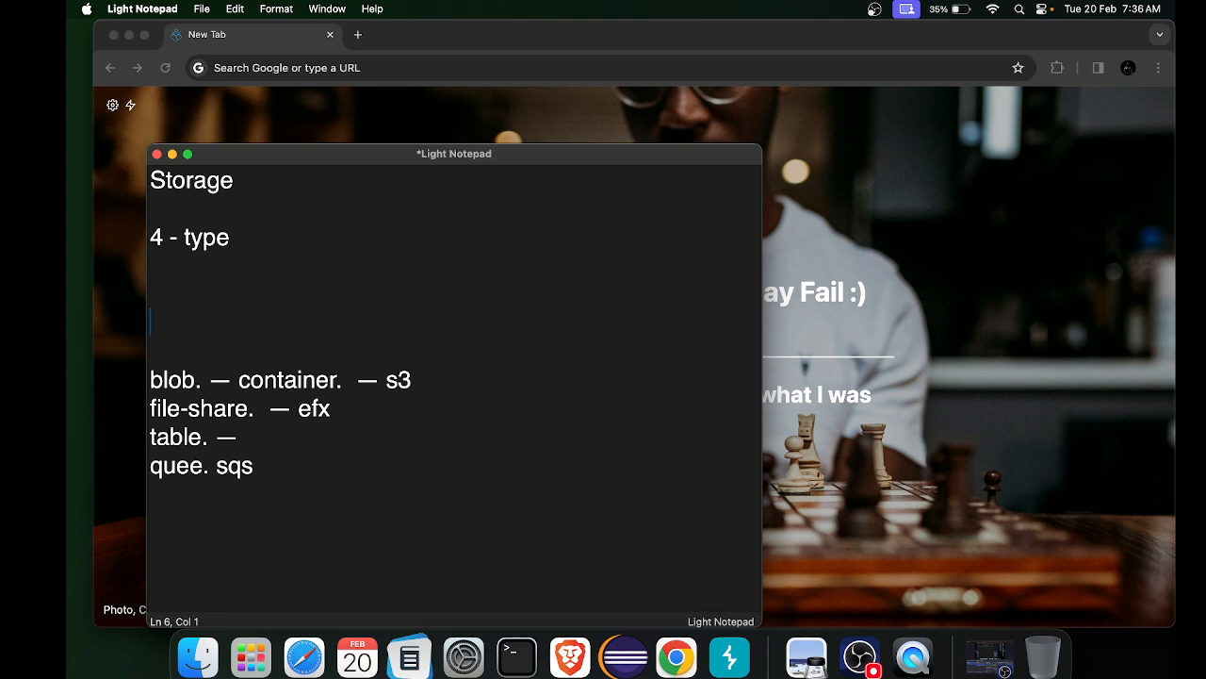
{"action": "type", "text": "resou"}
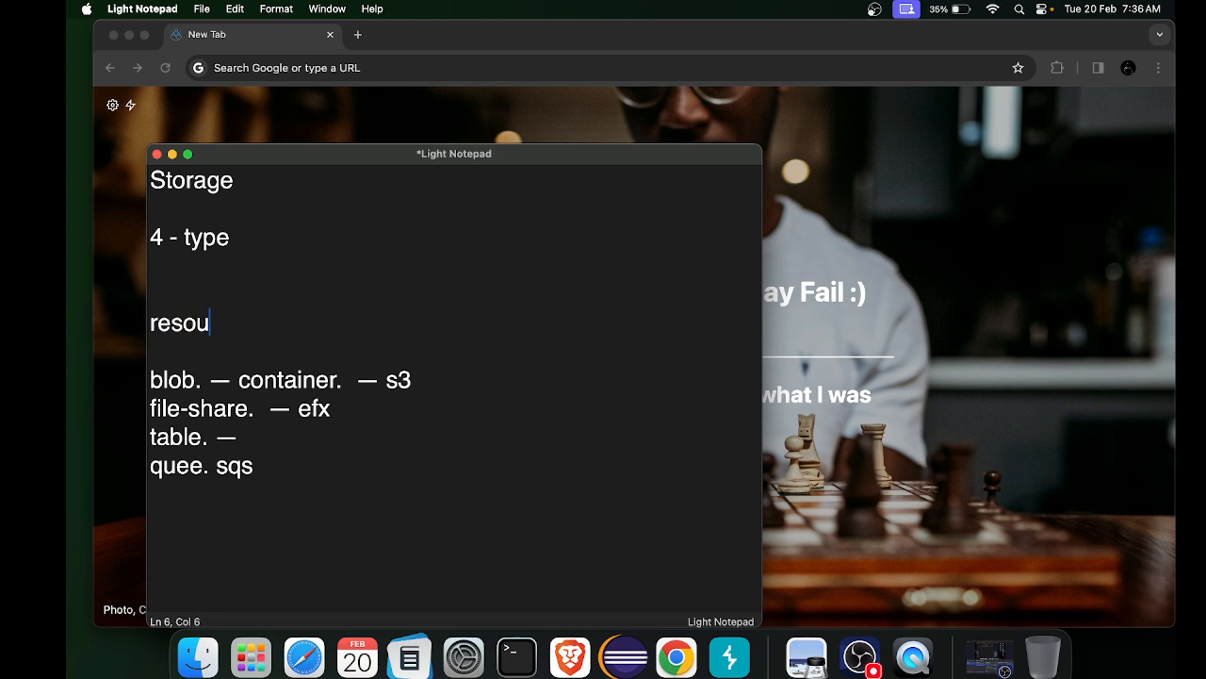
{"action": "type", "text": "rce gr"}
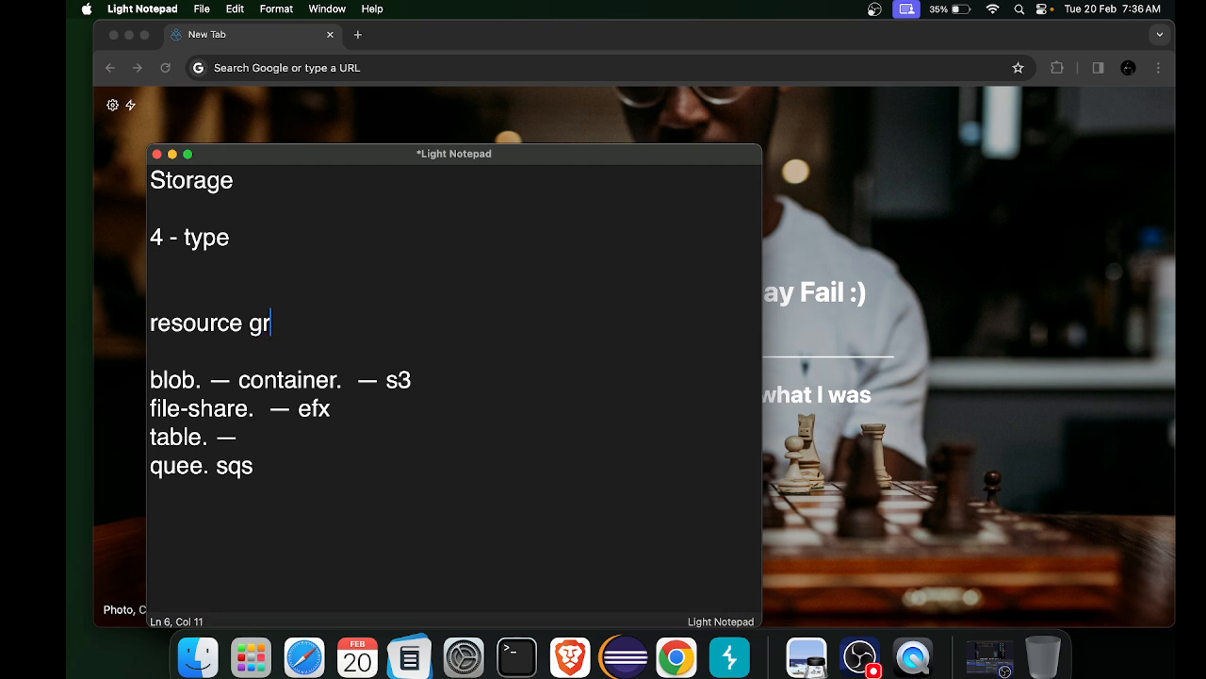
{"action": "type", "text": "oup"}
Add the line "storage-account" between "resource group" and the blob entry, set off by blank lines
{"action": "key", "text": "Return"}
{"action": "key", "text": "Return"}
{"action": "left_click", "coordinate": [150, 408]}
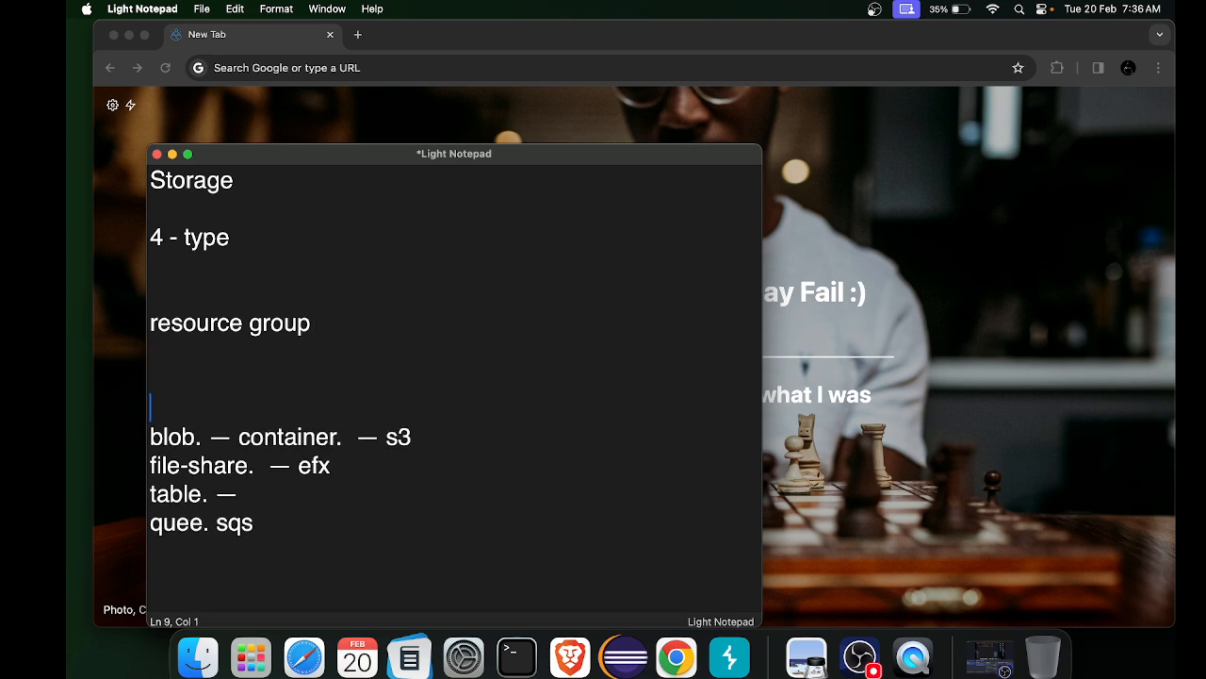
{"action": "type", "text": "storage-account"}
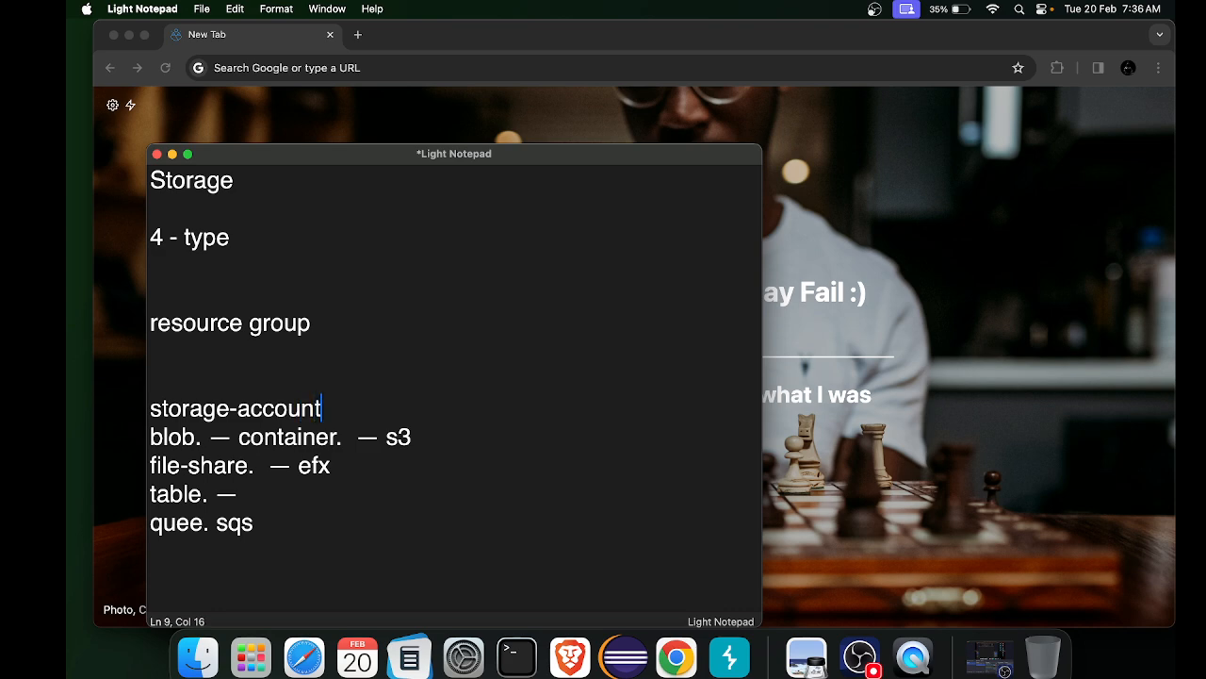
{"action": "key", "text": "Return"}
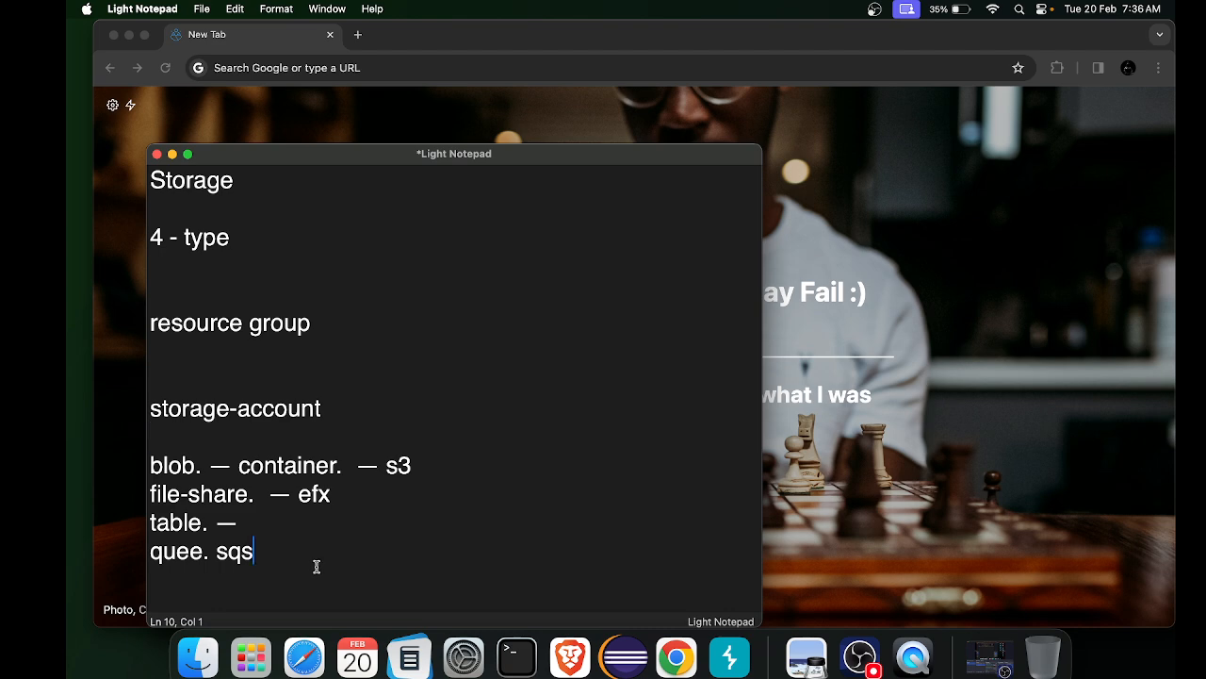
{"action": "left_click_drag", "start_coordinate": [315, 565], "coordinate": [142, 459]}
{"action": "left_click_drag", "start_coordinate": [339, 397], "coordinate": [71, 410]}
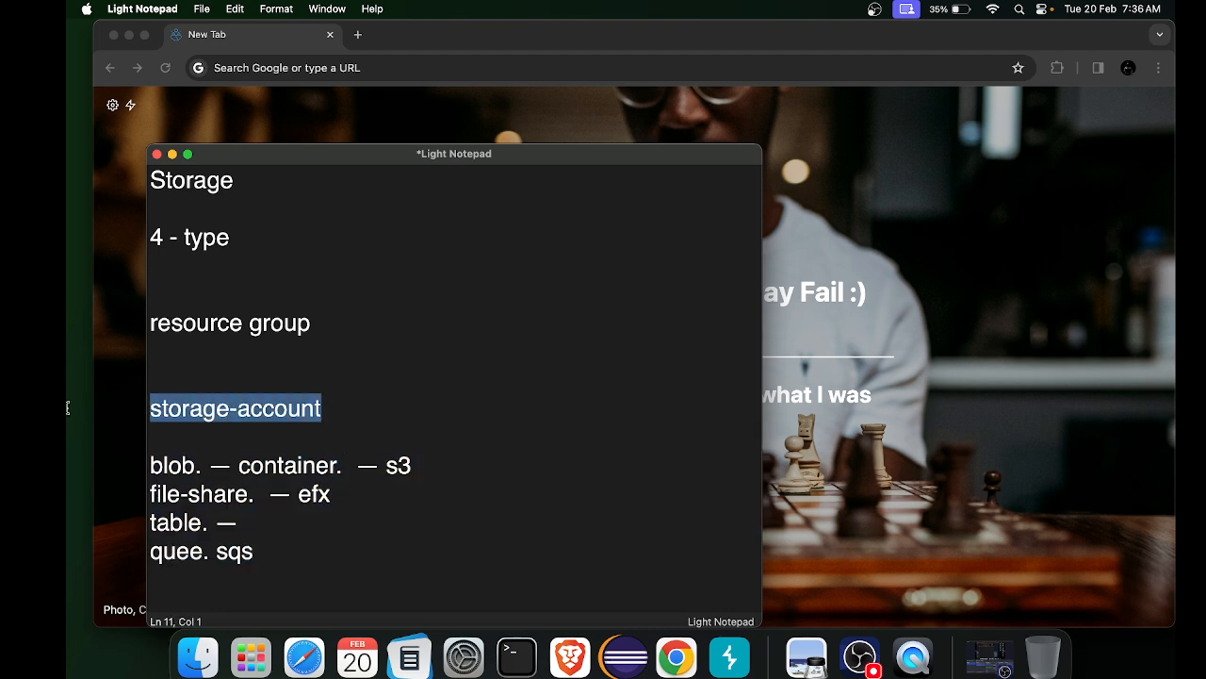
{"action": "left_click", "coordinate": [321, 400]}
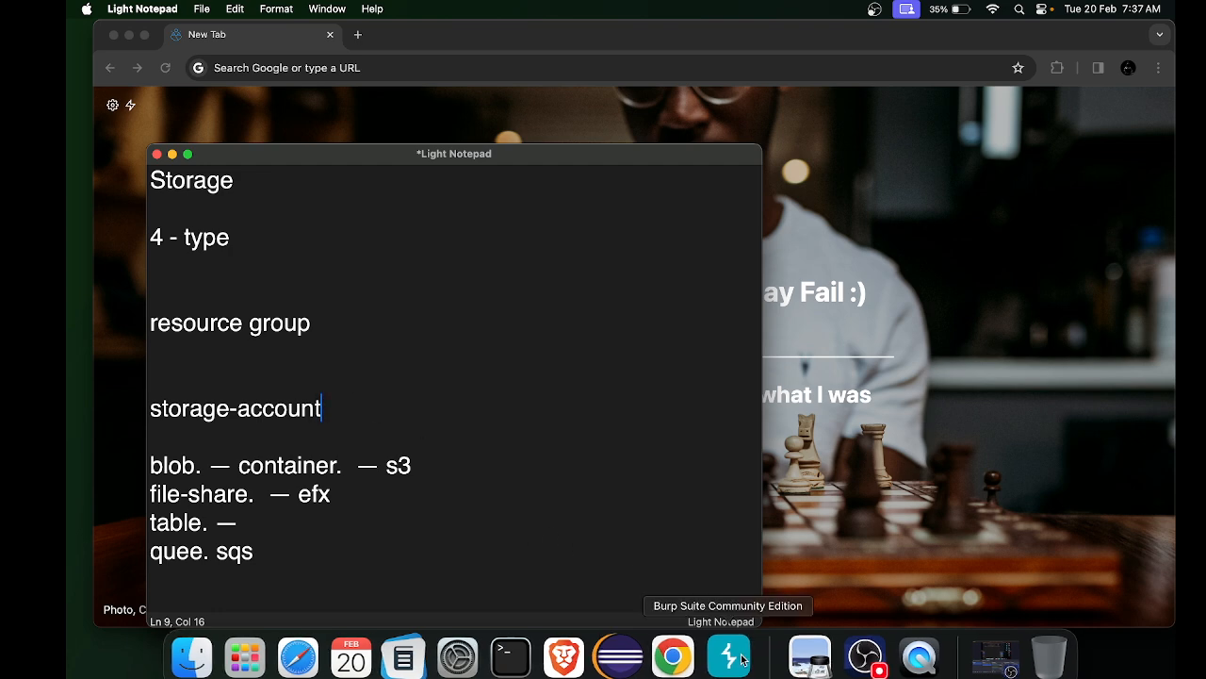
Switch to Chrome, go to portal.azure.com and sign in with the listed account
{"action": "left_click", "coordinate": [443, 65]}
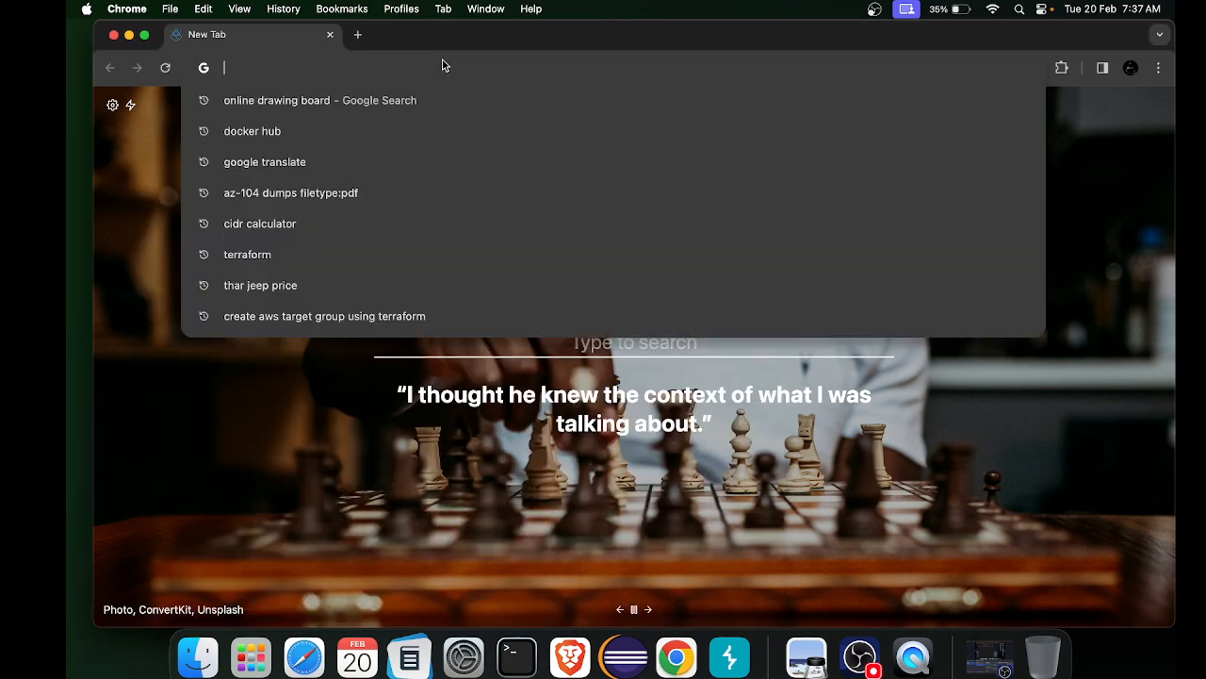
{"action": "type", "text": "portal.azure.com"}
{"action": "key", "text": "Return"}
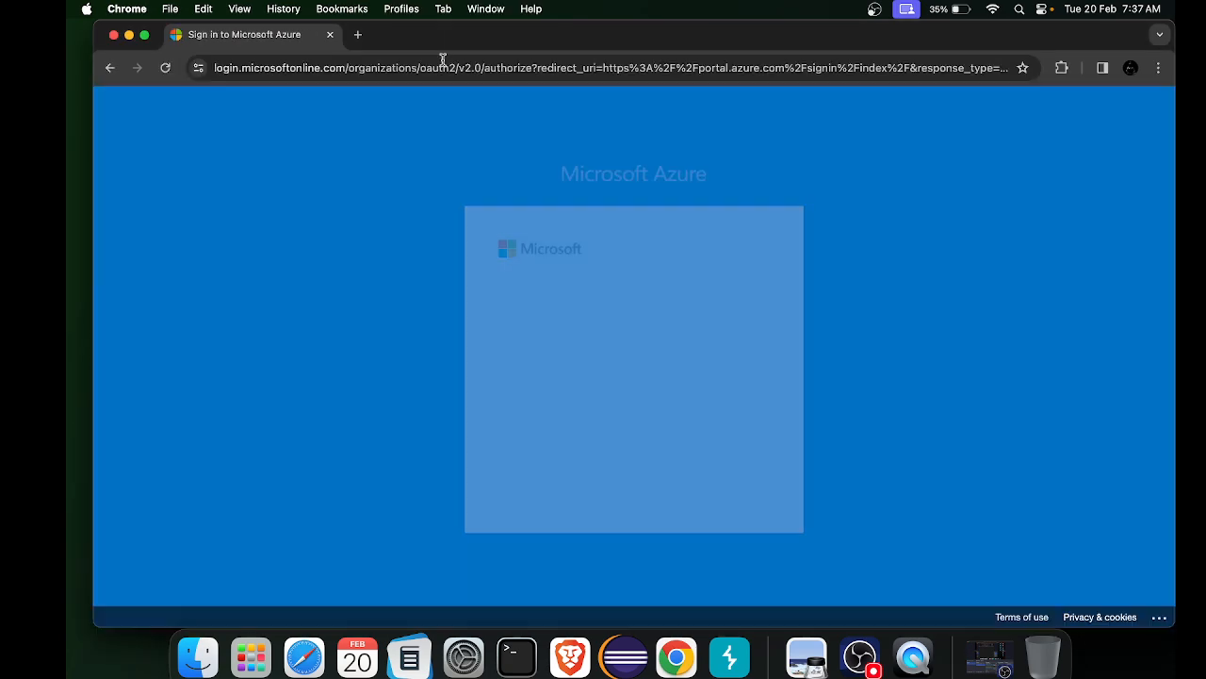
{"action": "left_click", "coordinate": [607, 345]}
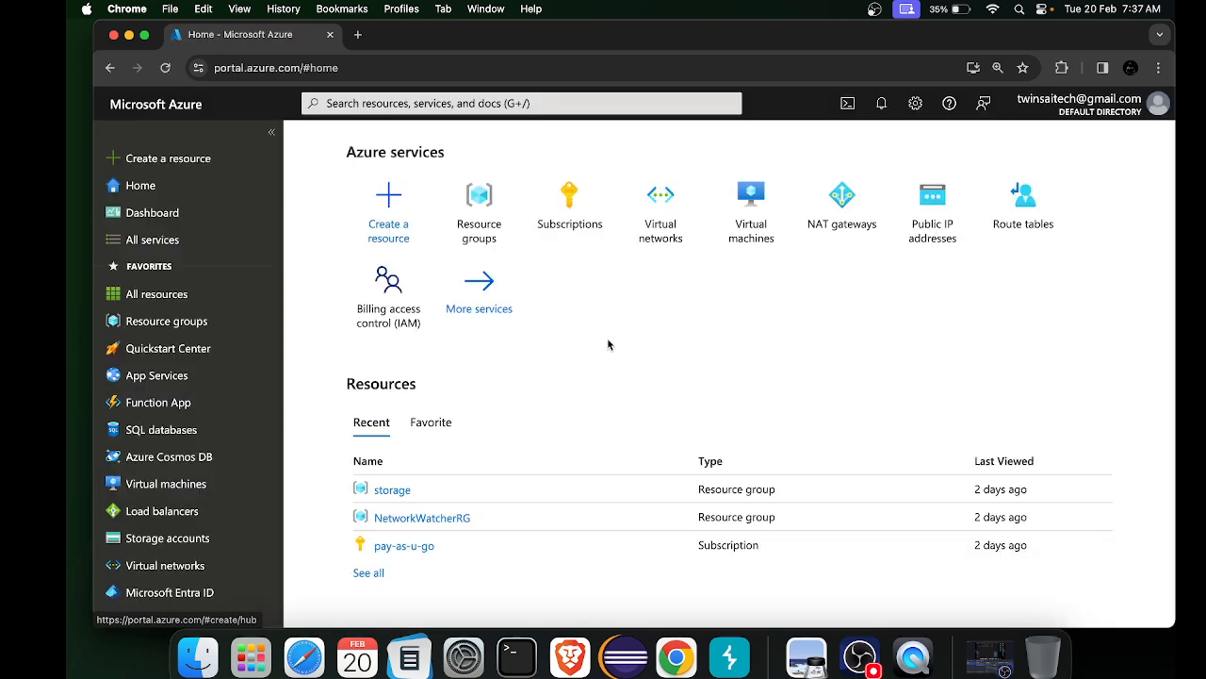
Search the Azure portal for "st" and open the Storage accounts service
{"action": "scroll", "coordinate": [608, 344], "scroll_direction": "down", "scroll_amount": 6}
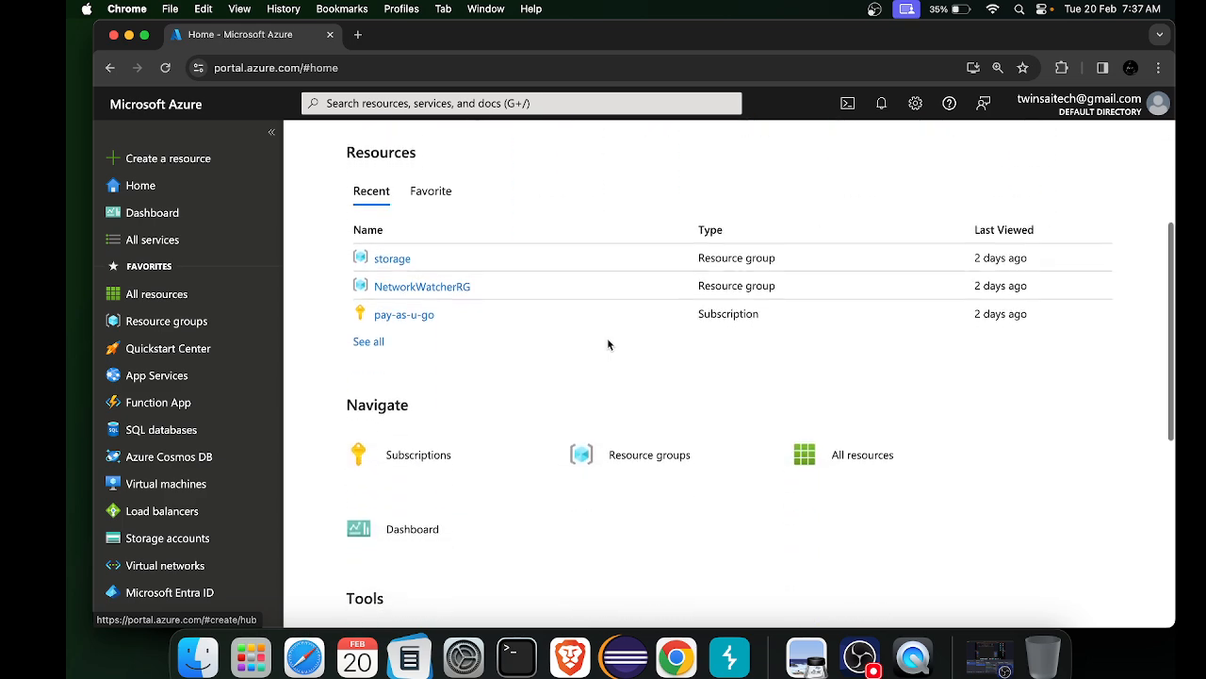
{"action": "scroll", "coordinate": [608, 344], "scroll_direction": "up", "scroll_amount": 6}
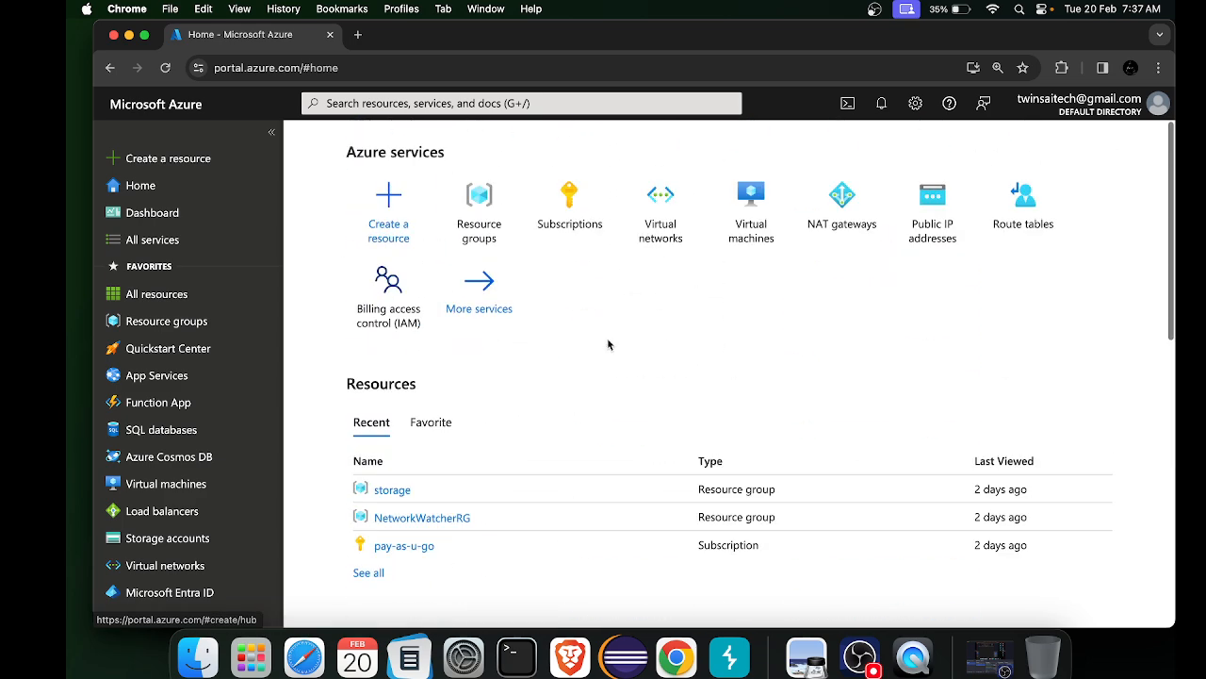
{"action": "left_click", "coordinate": [500, 105]}
{"action": "type", "text": "st"}
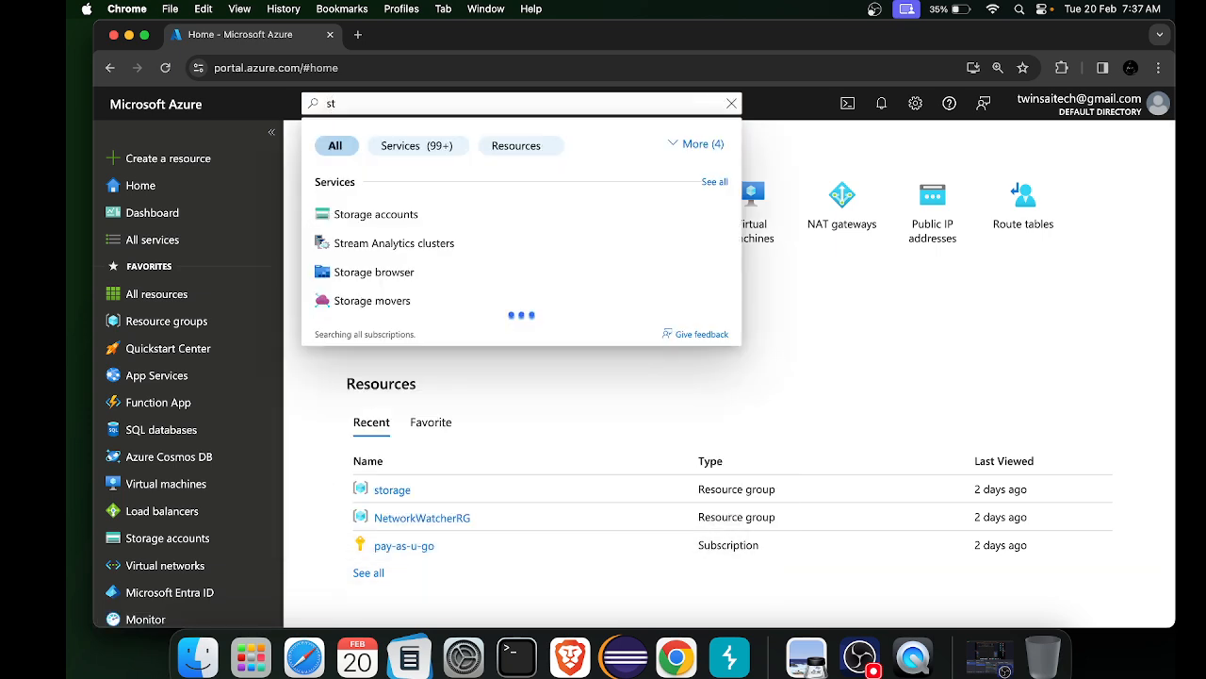
{"action": "left_click", "coordinate": [366, 215]}
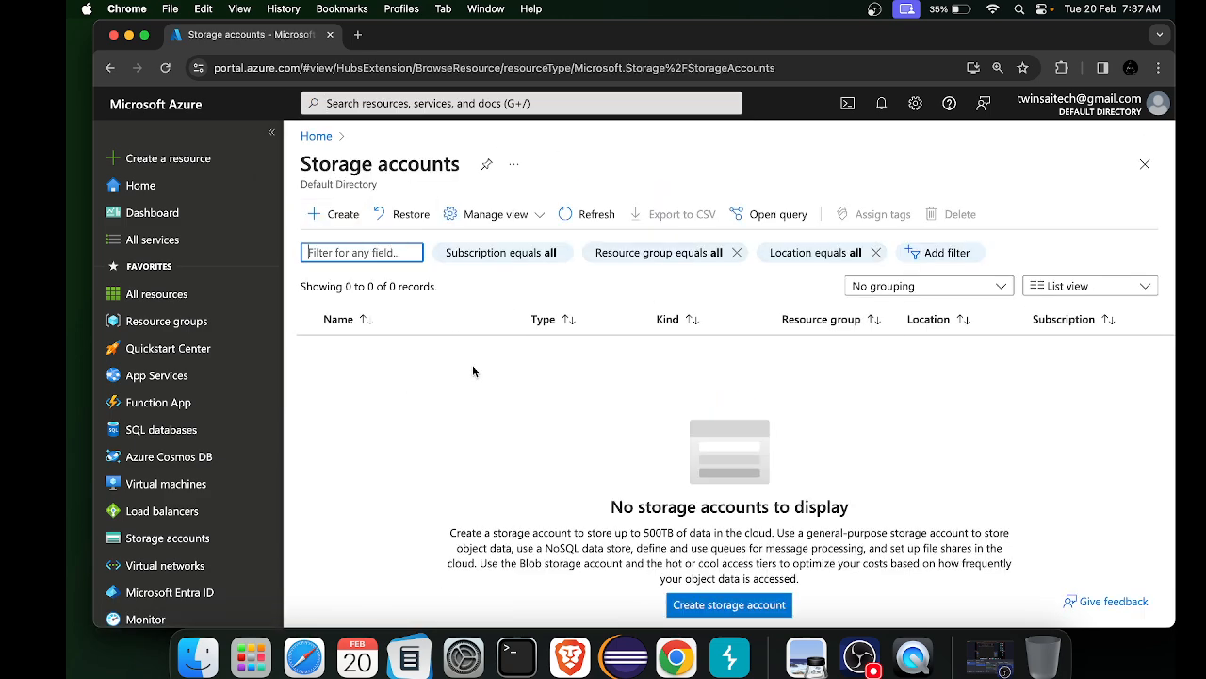
{"action": "scroll", "coordinate": [440, 422], "scroll_direction": "down", "scroll_amount": 1}
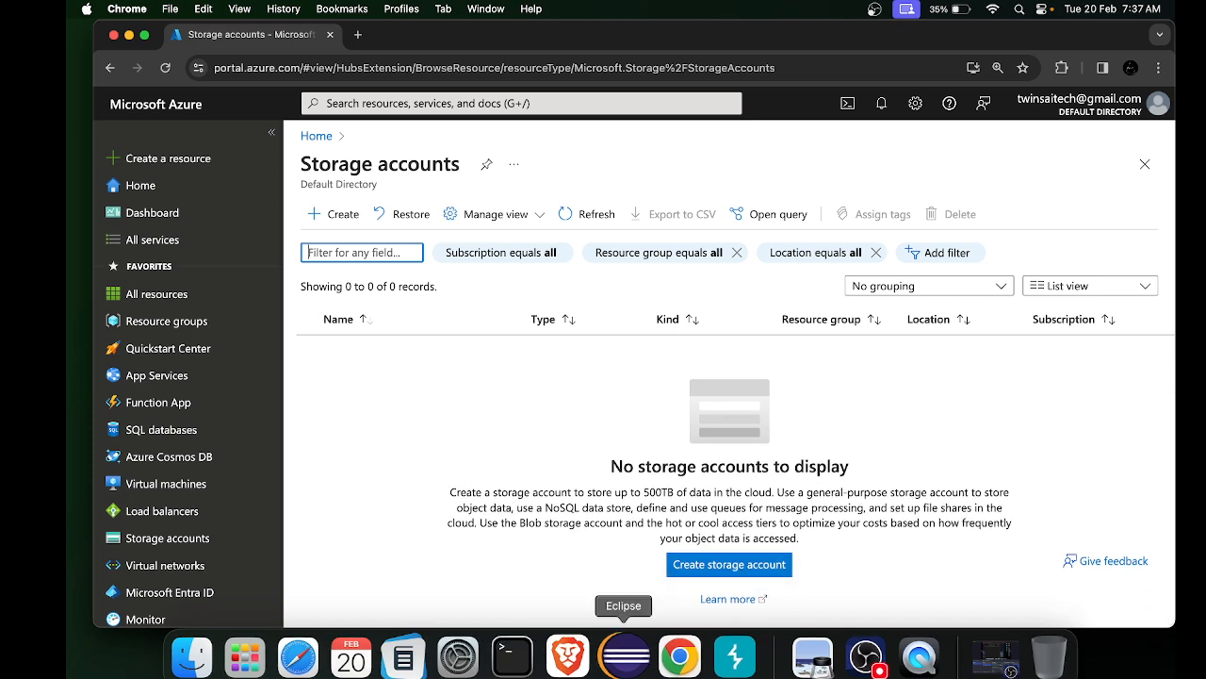
Switch back to Light Notepad and highlight the "storage-account" line above the storage types
{"action": "left_click", "coordinate": [413, 652]}
{"action": "left_click_drag", "start_coordinate": [257, 553], "coordinate": [197, 469]}
{"action": "left_click", "coordinate": [196, 469]}
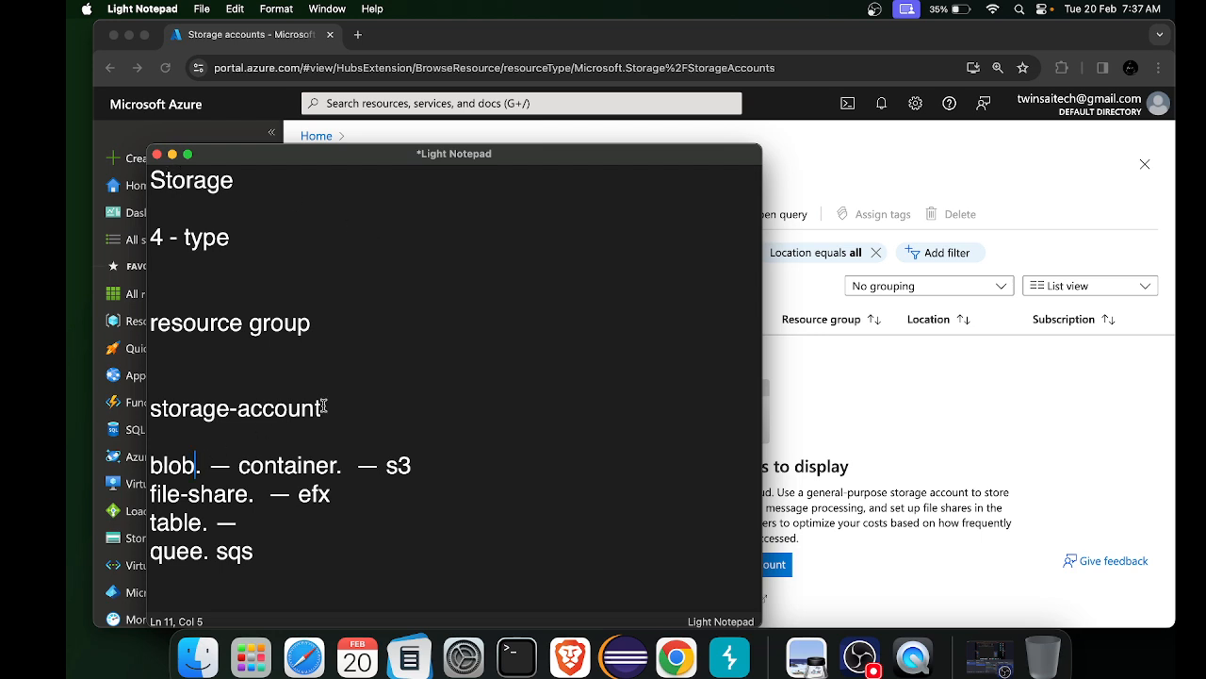
{"action": "left_click_drag", "start_coordinate": [325, 408], "coordinate": [154, 408]}
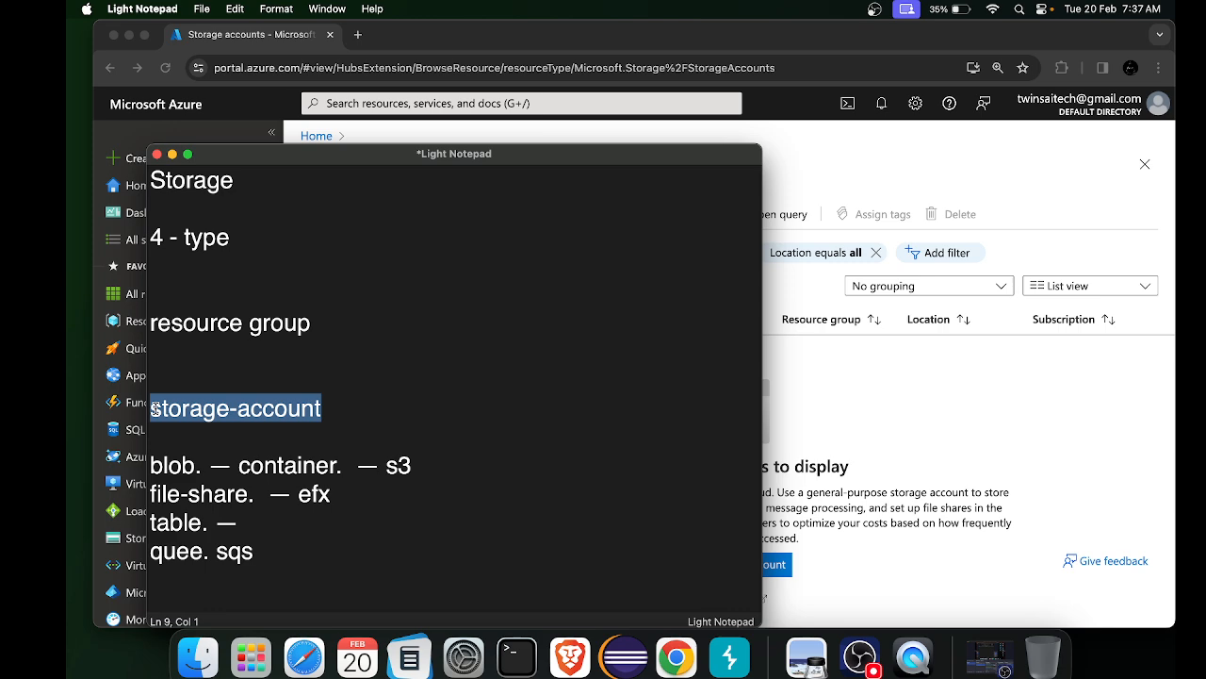
{"action": "left_click", "coordinate": [363, 569]}
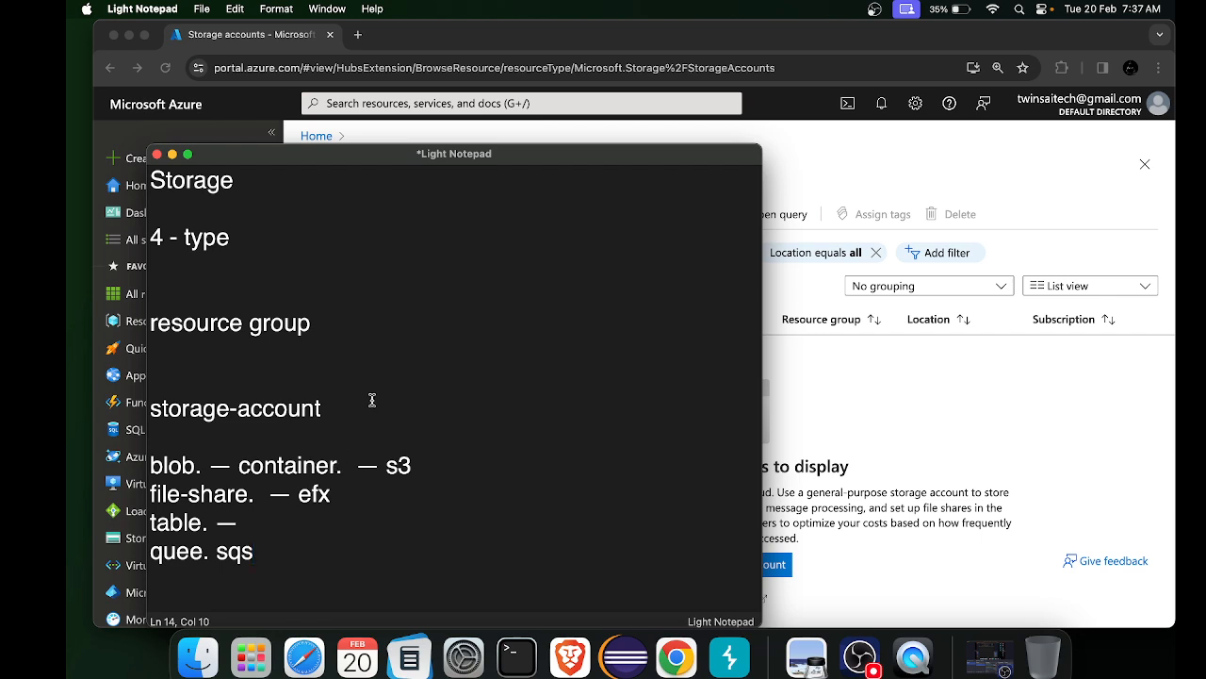
{"action": "left_click_drag", "start_coordinate": [324, 409], "coordinate": [127, 417]}
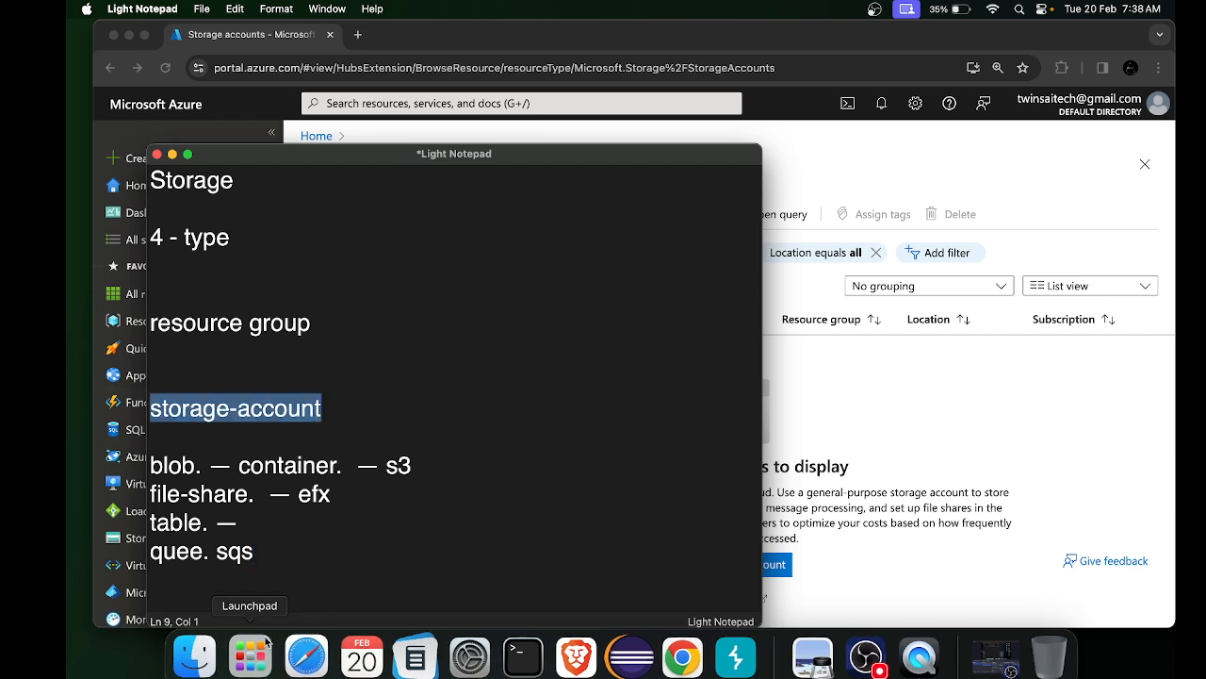
Highlight the four storage-type lines in the notes, followed by the "storage-account" line above them
{"action": "left_click_drag", "start_coordinate": [270, 560], "coordinate": [172, 463]}
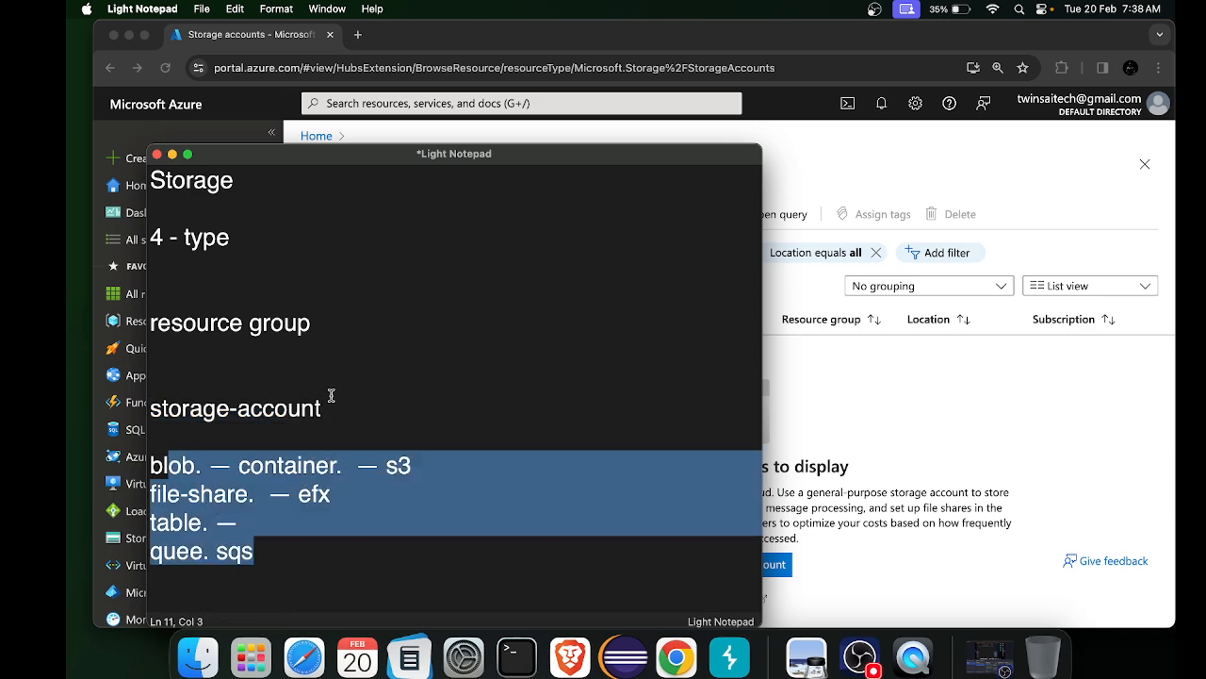
{"action": "left_click_drag", "start_coordinate": [325, 409], "coordinate": [109, 405]}
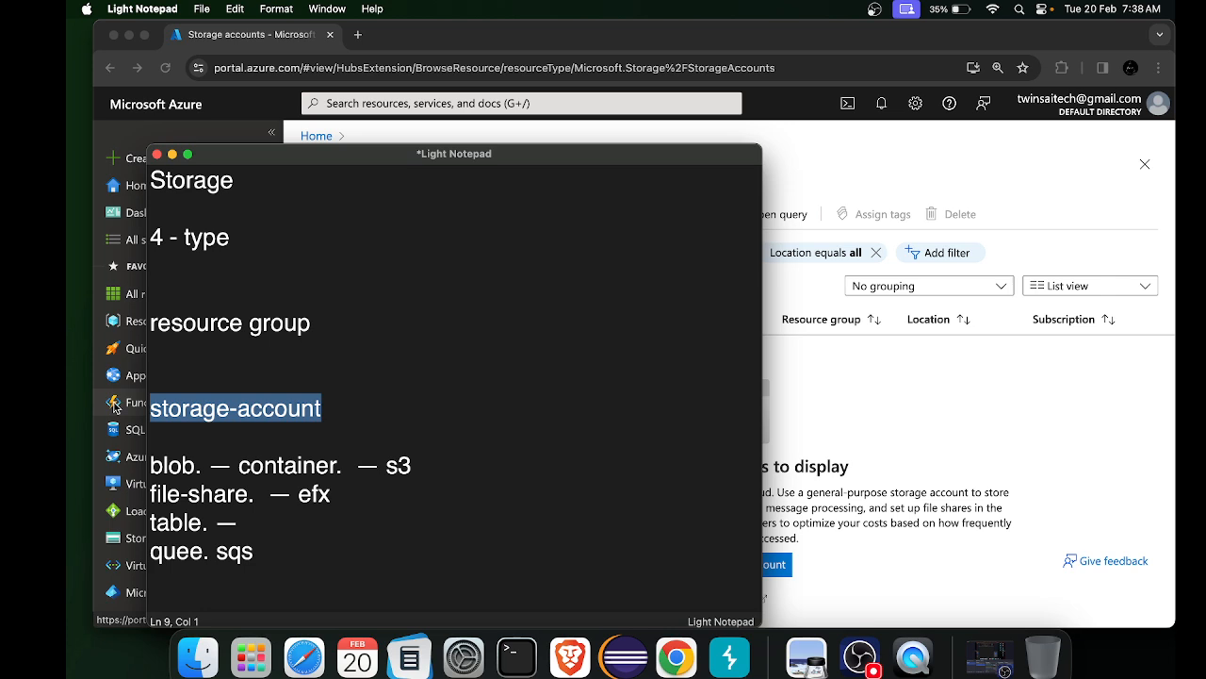
{"action": "left_click", "coordinate": [412, 430]}
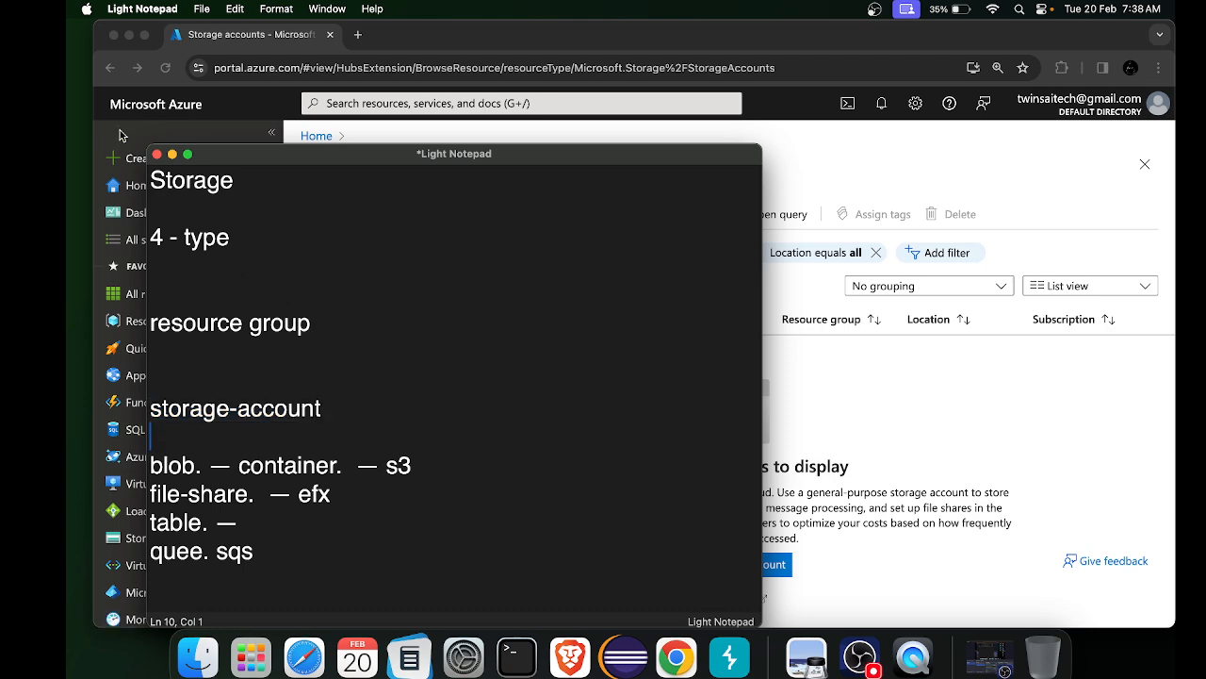
Append ". — 99.999999" to the "storage-account" line and add "0.00000001" on a new line below it
{"action": "left_click", "coordinate": [384, 409]}
{"action": "type", "text": ".  — 99"}
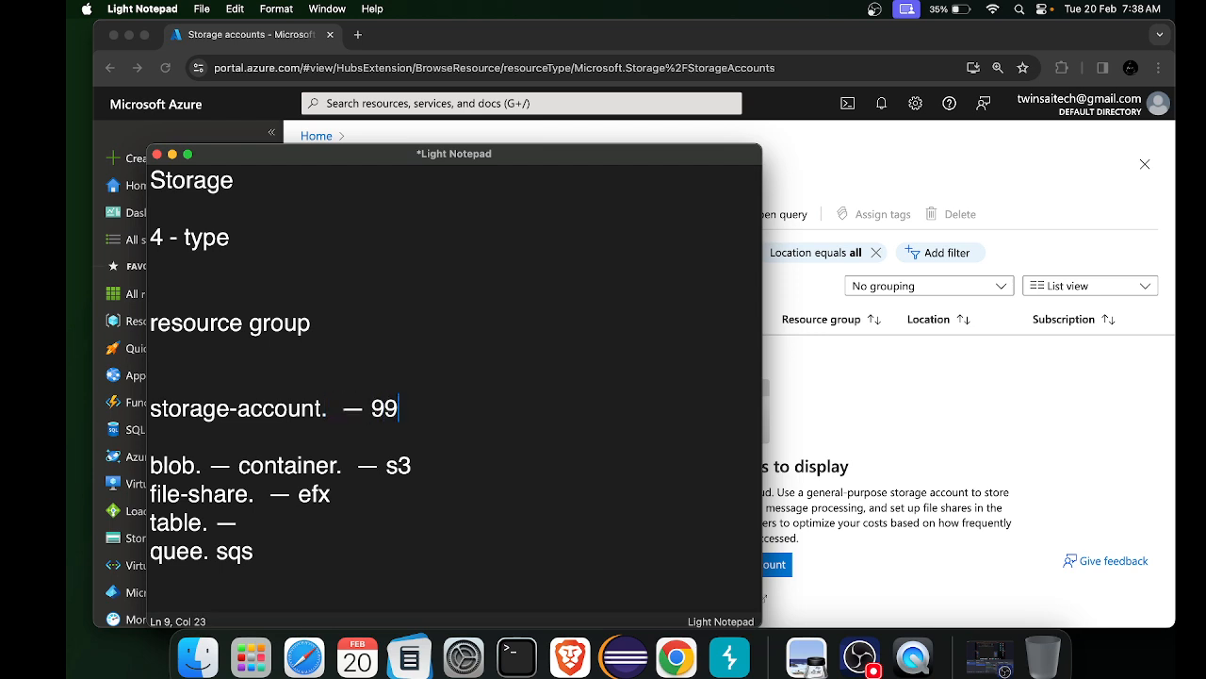
{"action": "type", "text": ".99"}
{"action": "type", "text": "99"}
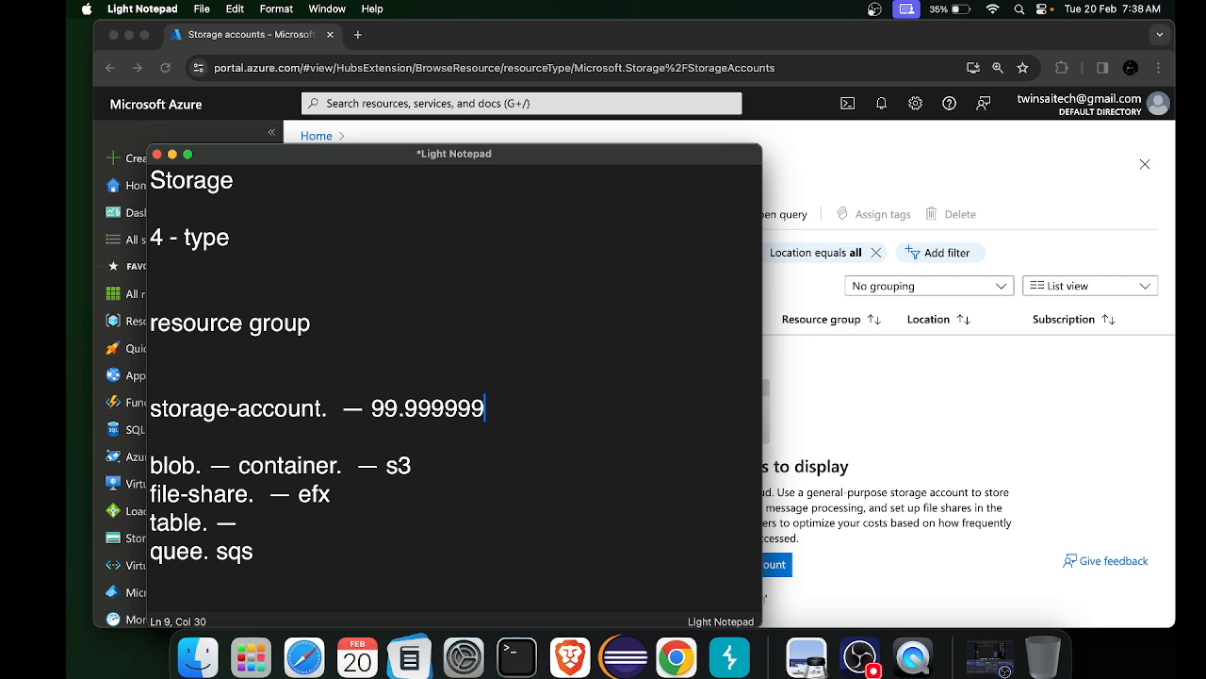
{"action": "key", "text": "Return"}
{"action": "type", "text": "0.0"}
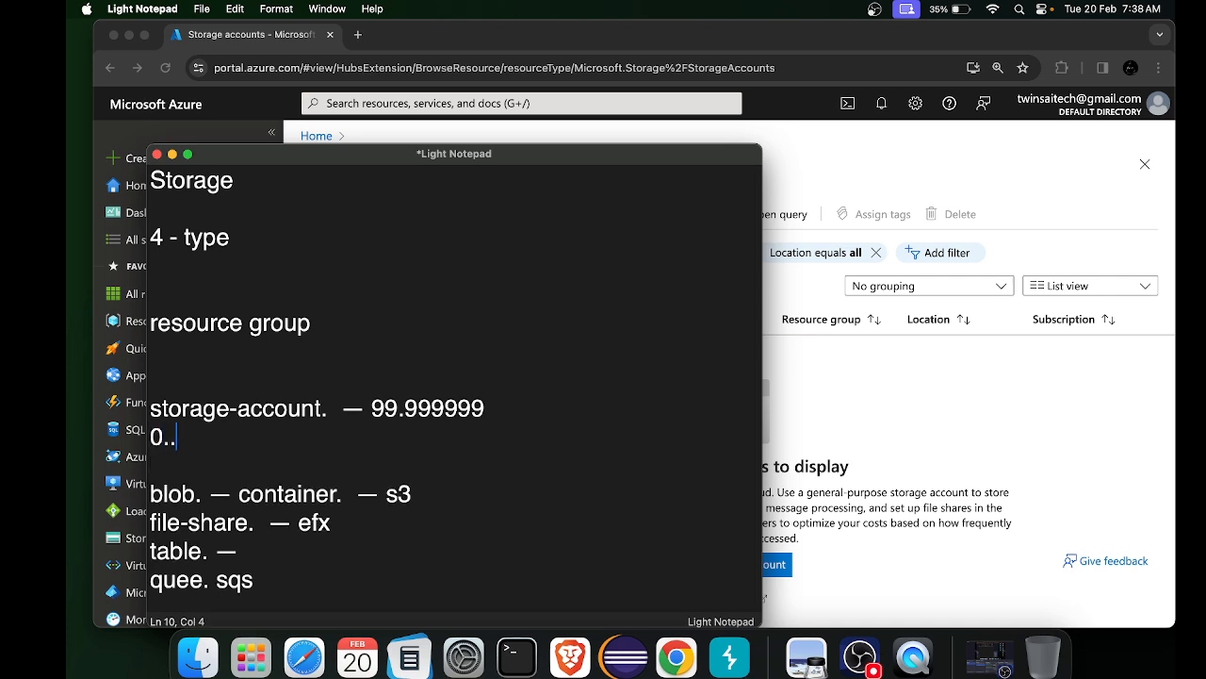
{"action": "type", "text": "000000"}
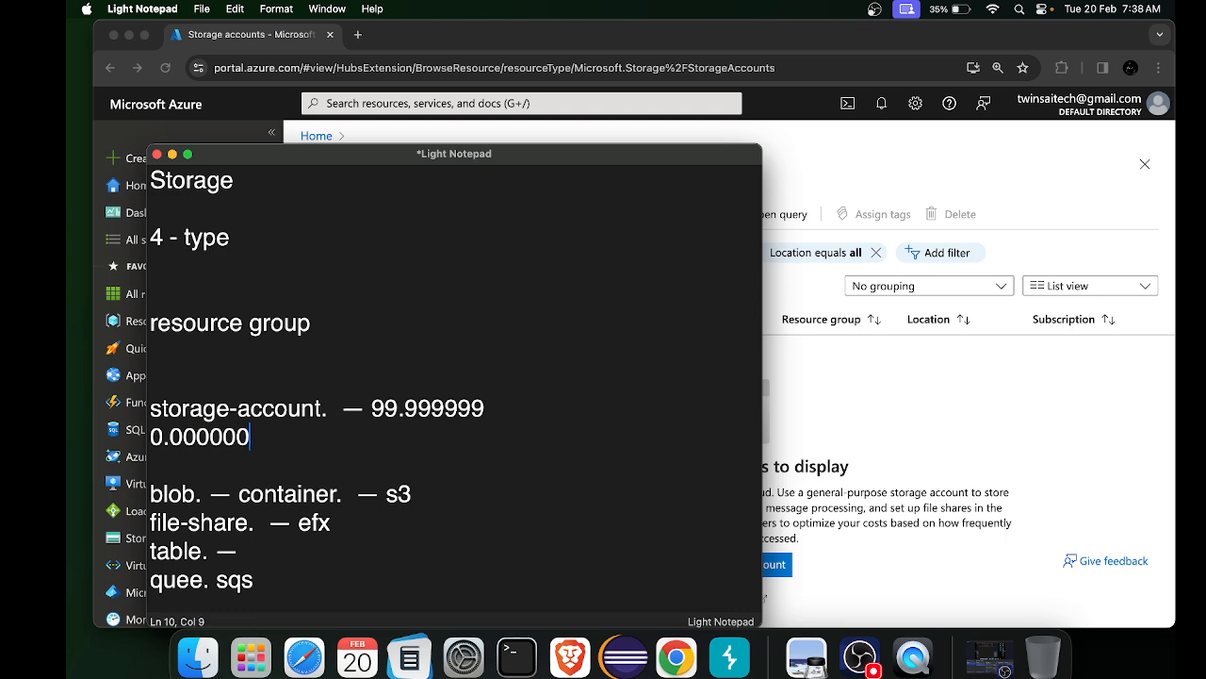
{"action": "type", "text": "1"}
{"action": "left_click", "coordinate": [348, 492]}
Highlight the "storage-account" text and minimize the notes window, keeping its unsaved text
{"action": "left_click_drag", "start_coordinate": [336, 408], "coordinate": [154, 405]}
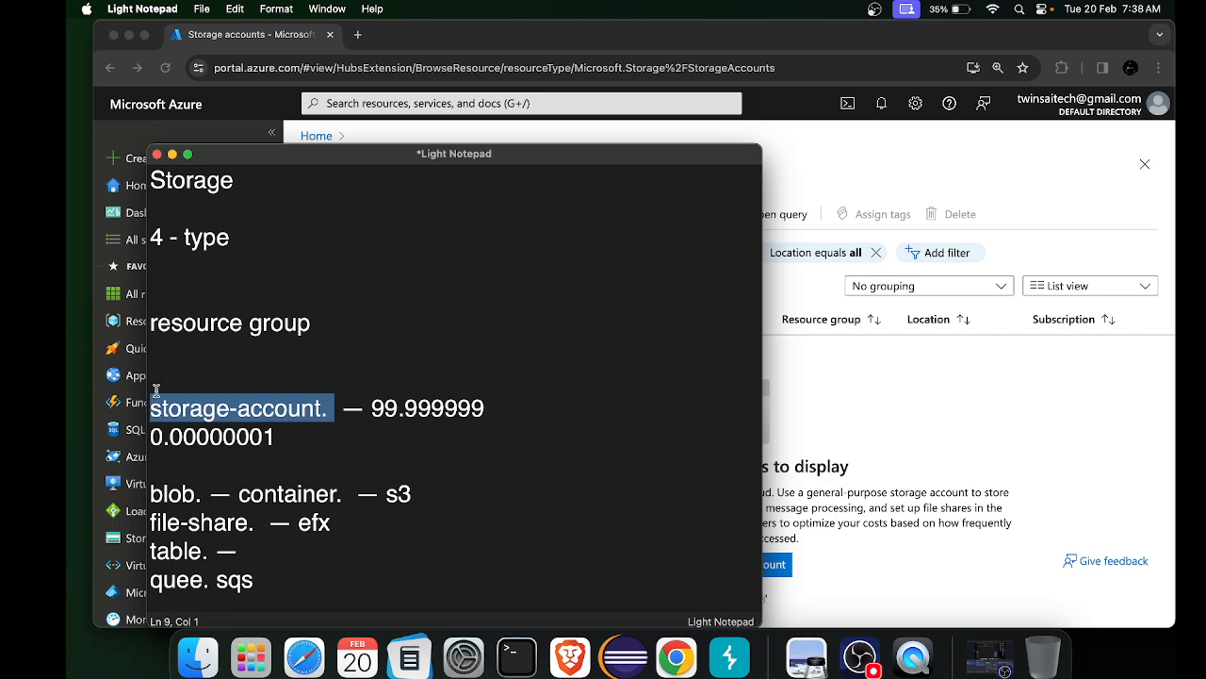
{"action": "left_click", "coordinate": [158, 154]}
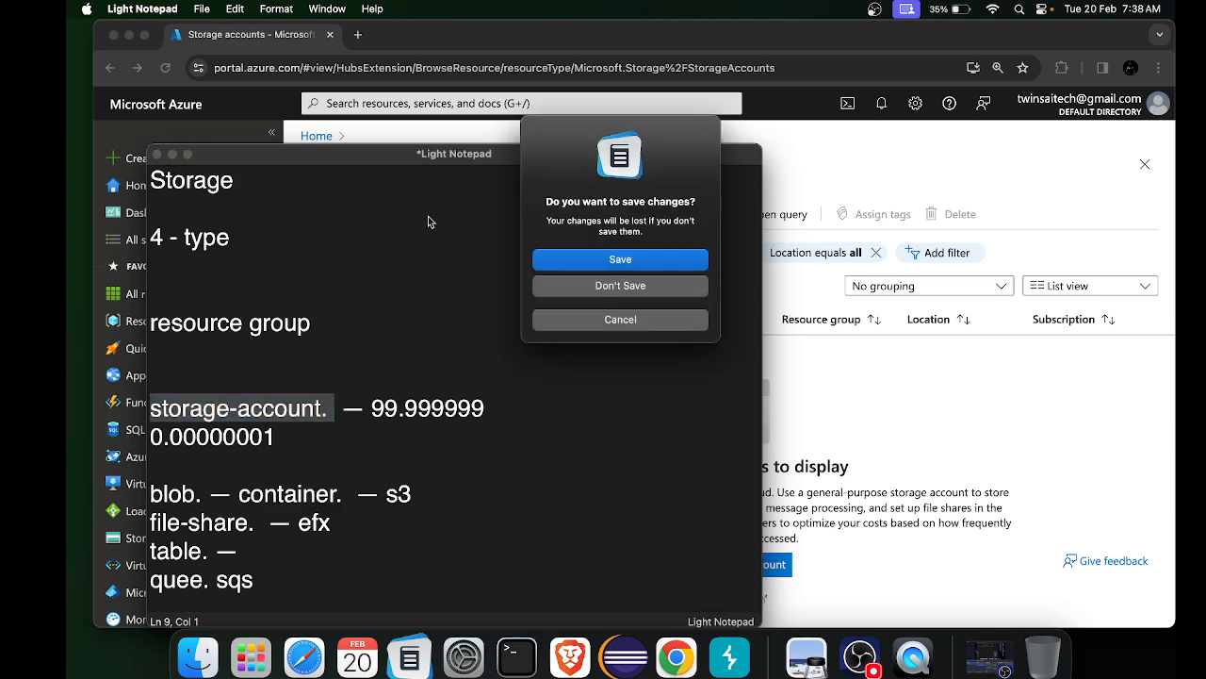
{"action": "left_click", "coordinate": [608, 281]}
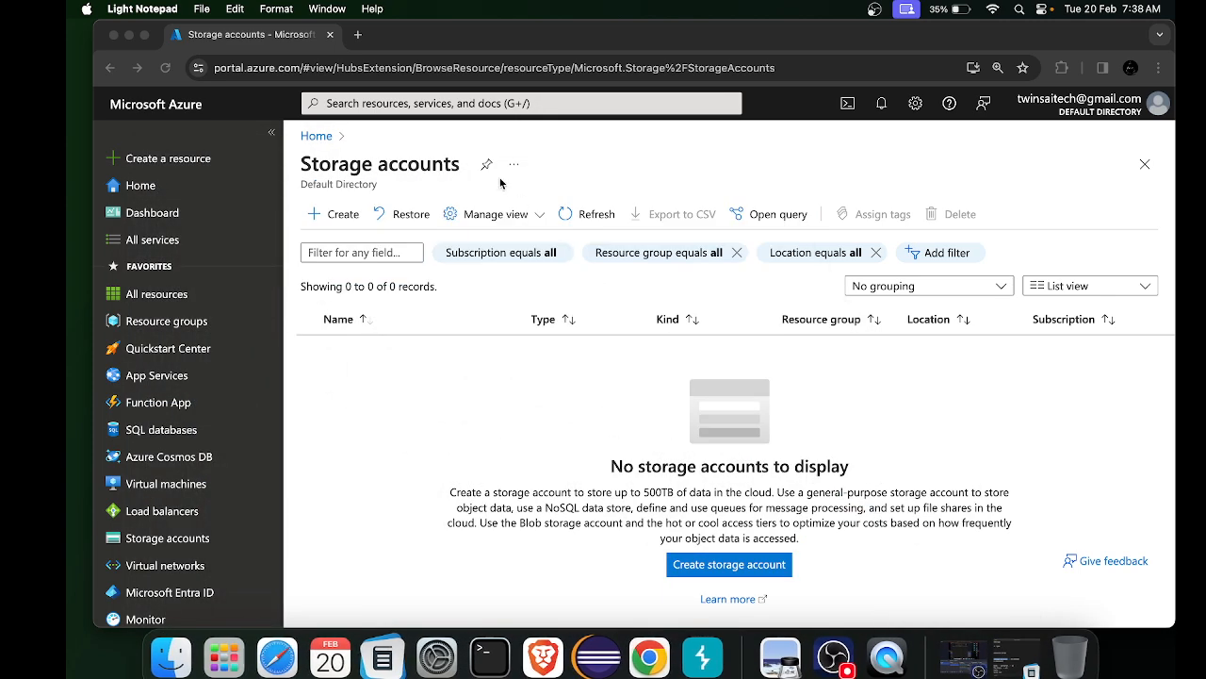
Switch to the Azure portal in Chrome and create a resource group named my-stg in the pay-as-u-go subscription, region East US
{"action": "left_click", "coordinate": [316, 135]}
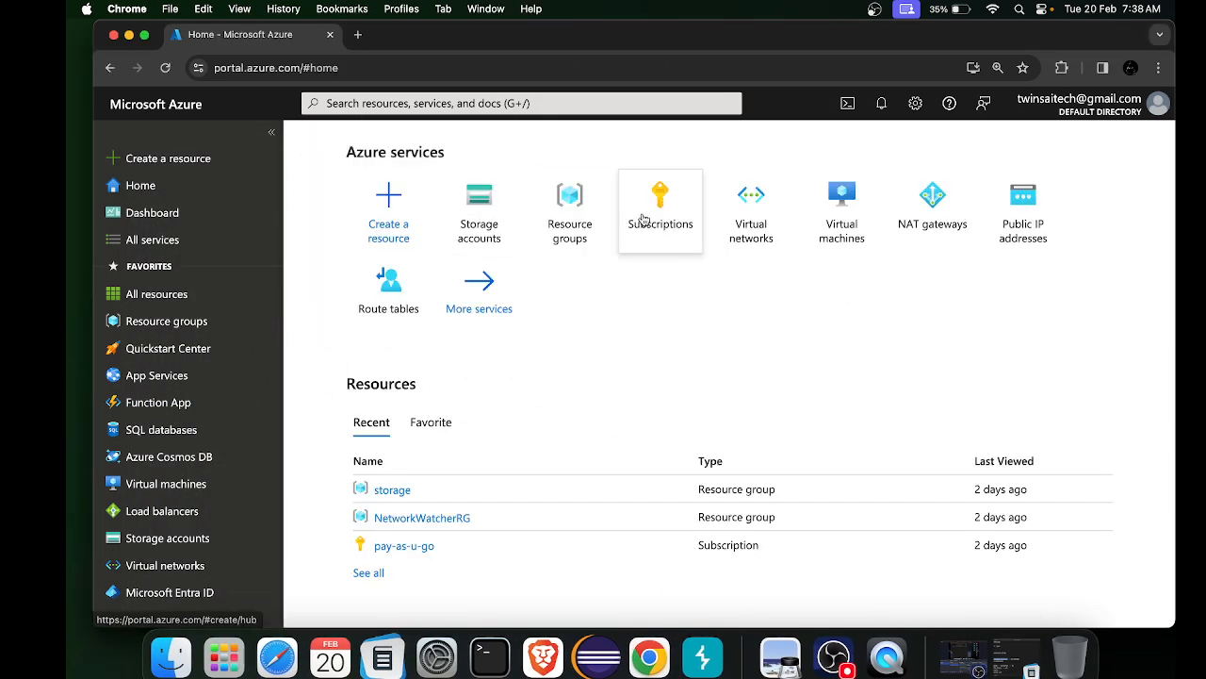
{"action": "left_click", "coordinate": [570, 219]}
{"action": "left_click", "coordinate": [345, 214]}
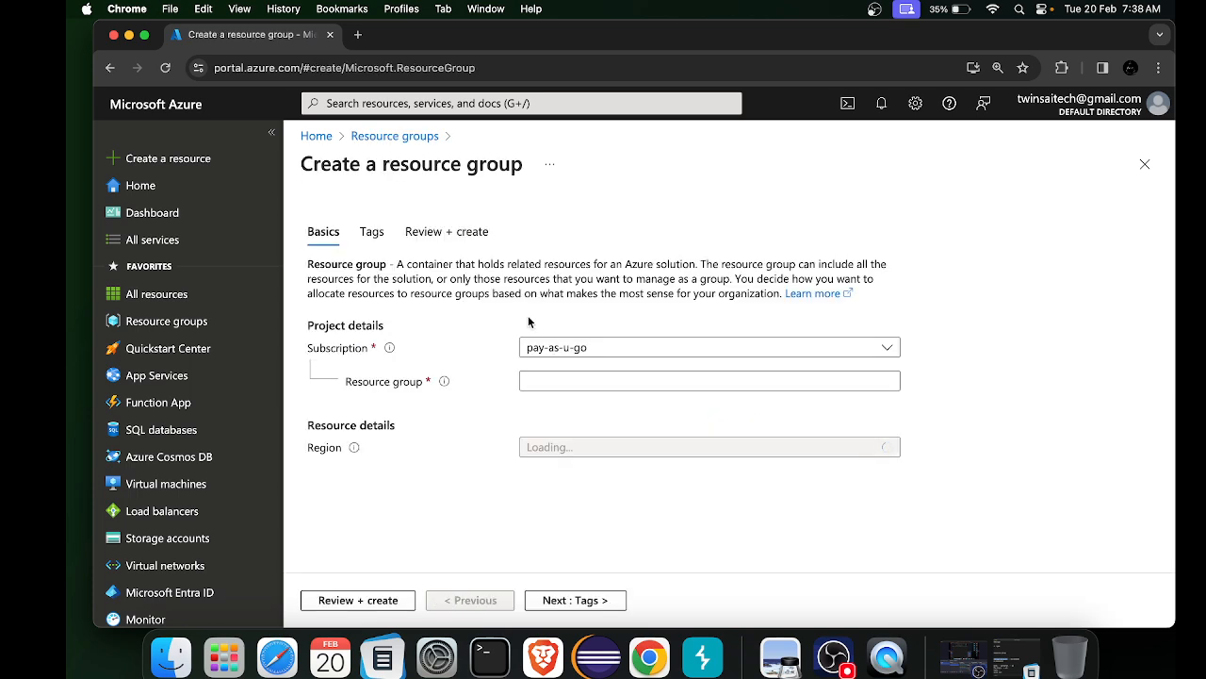
{"action": "left_click", "coordinate": [540, 383]}
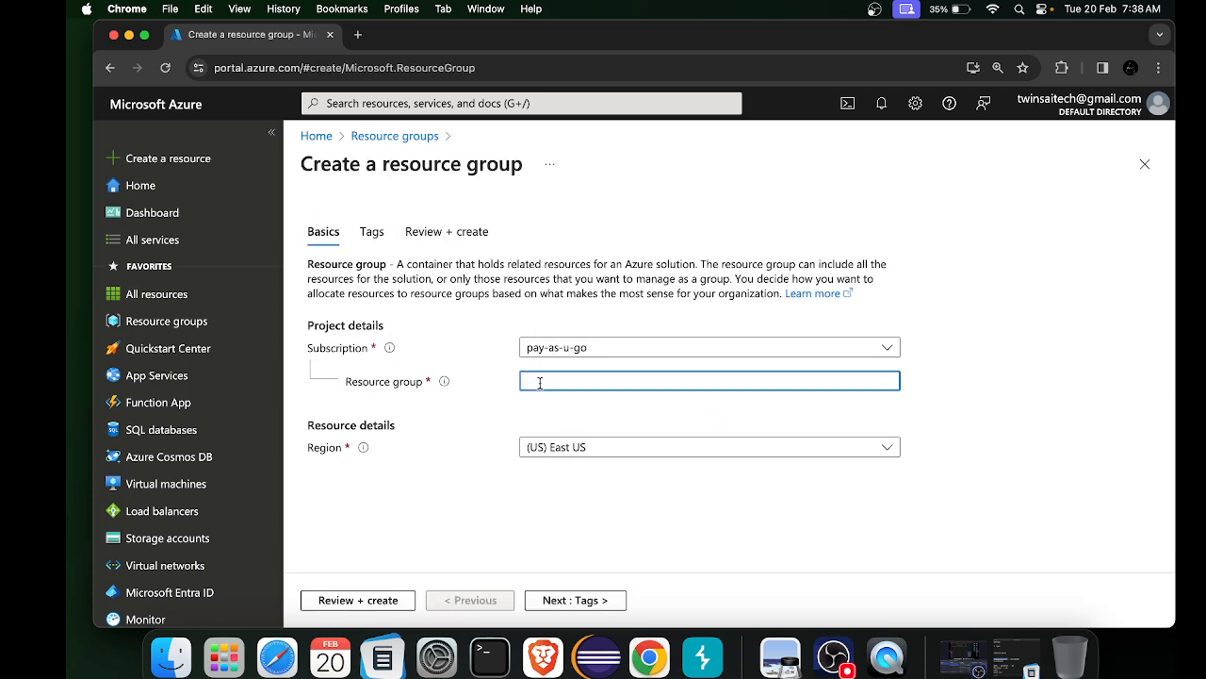
{"action": "type", "text": "my"}
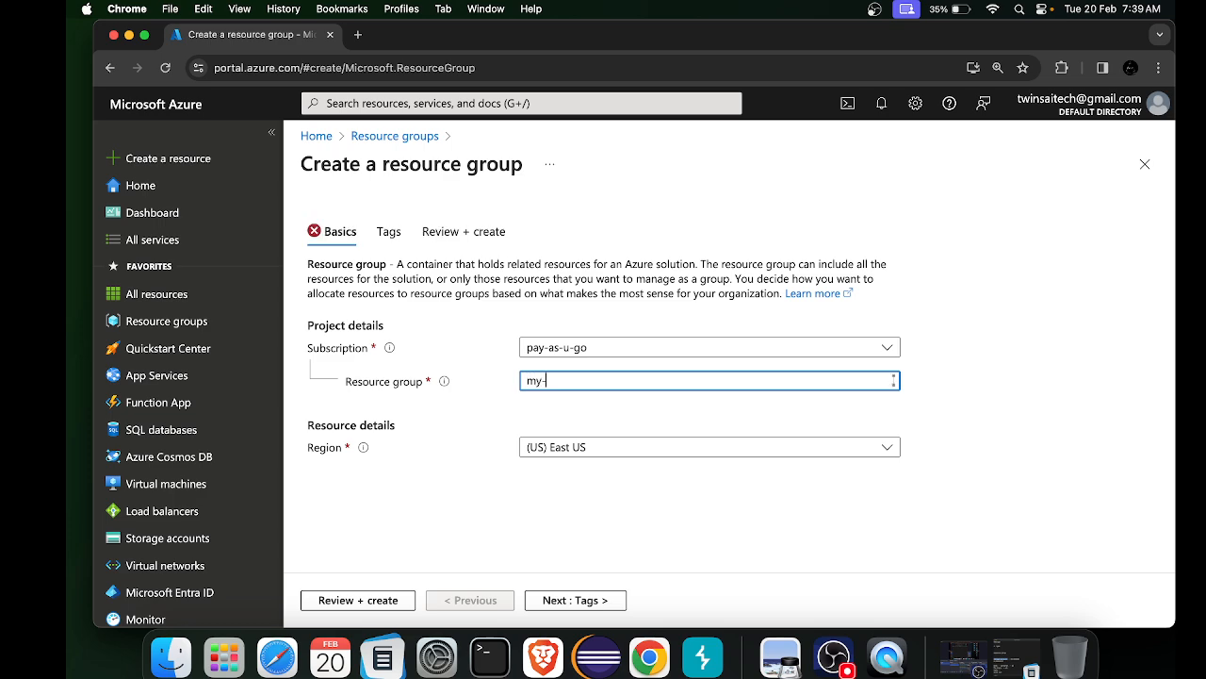
{"action": "type", "text": "-stg"}
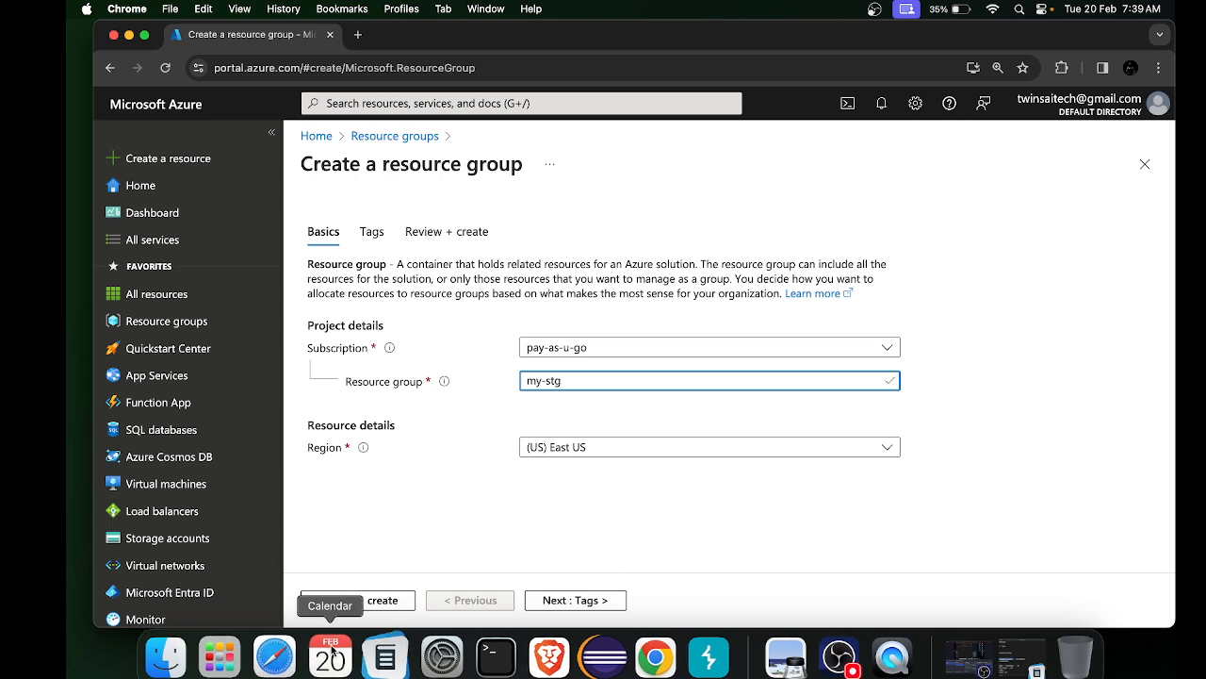
{"action": "left_click", "coordinate": [349, 600]}
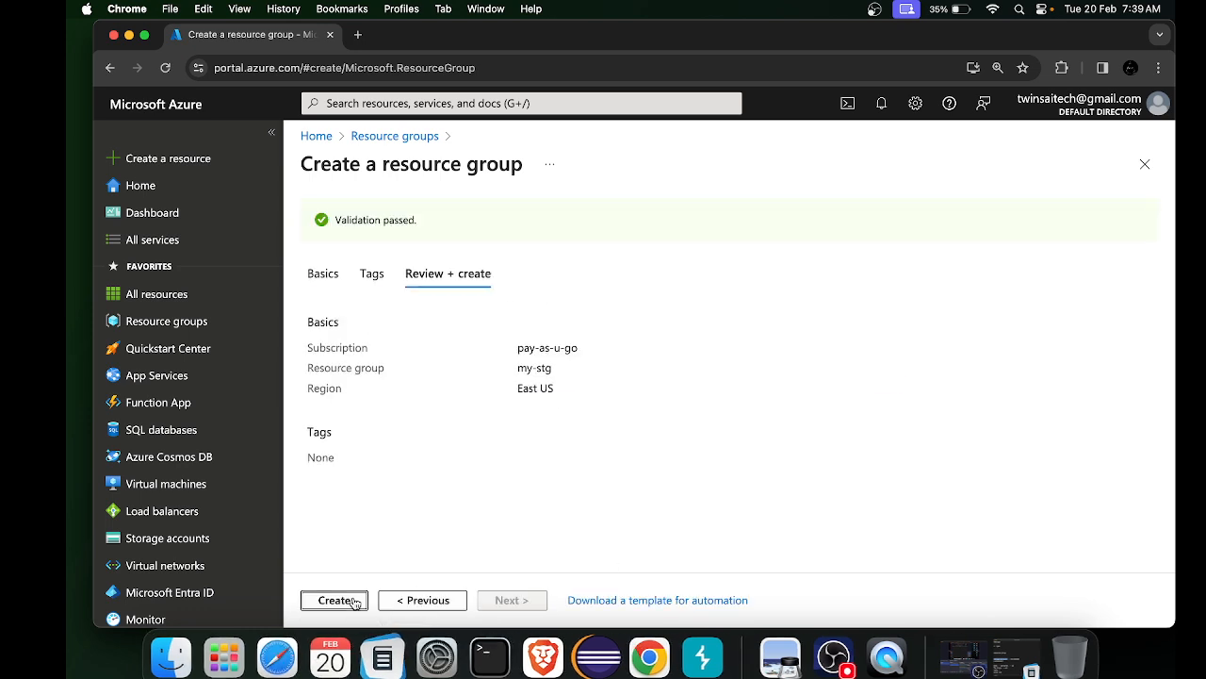
{"action": "left_click", "coordinate": [351, 599]}
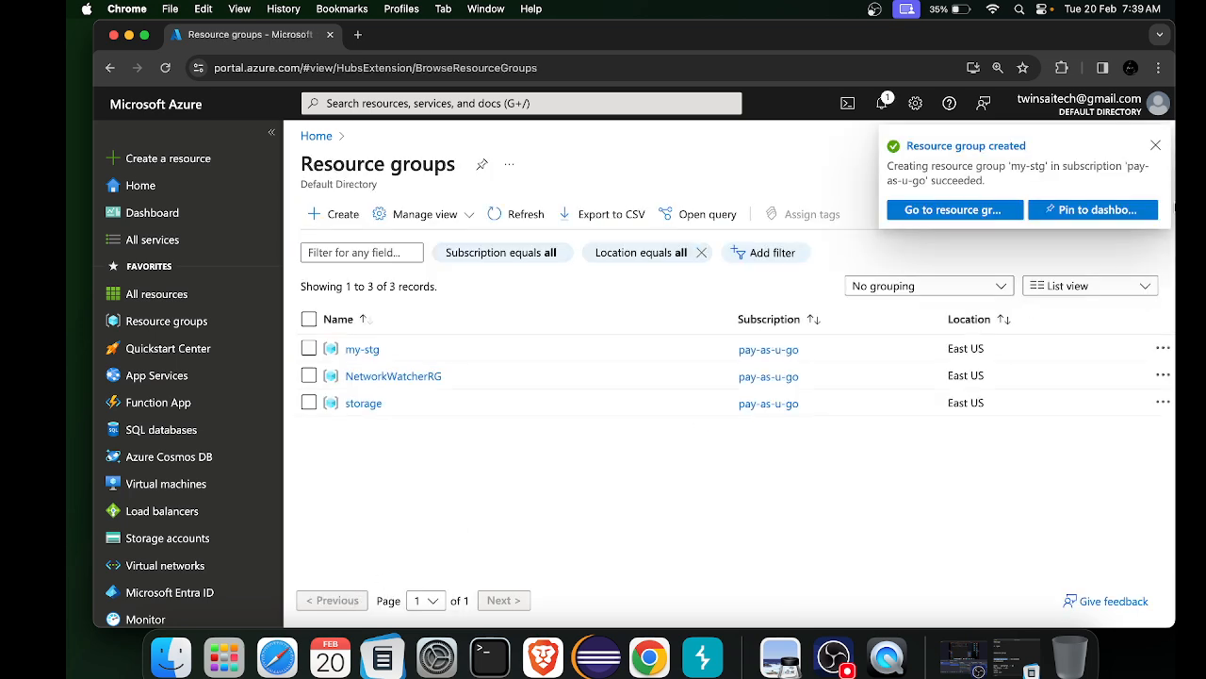
{"action": "left_click", "coordinate": [1155, 145]}
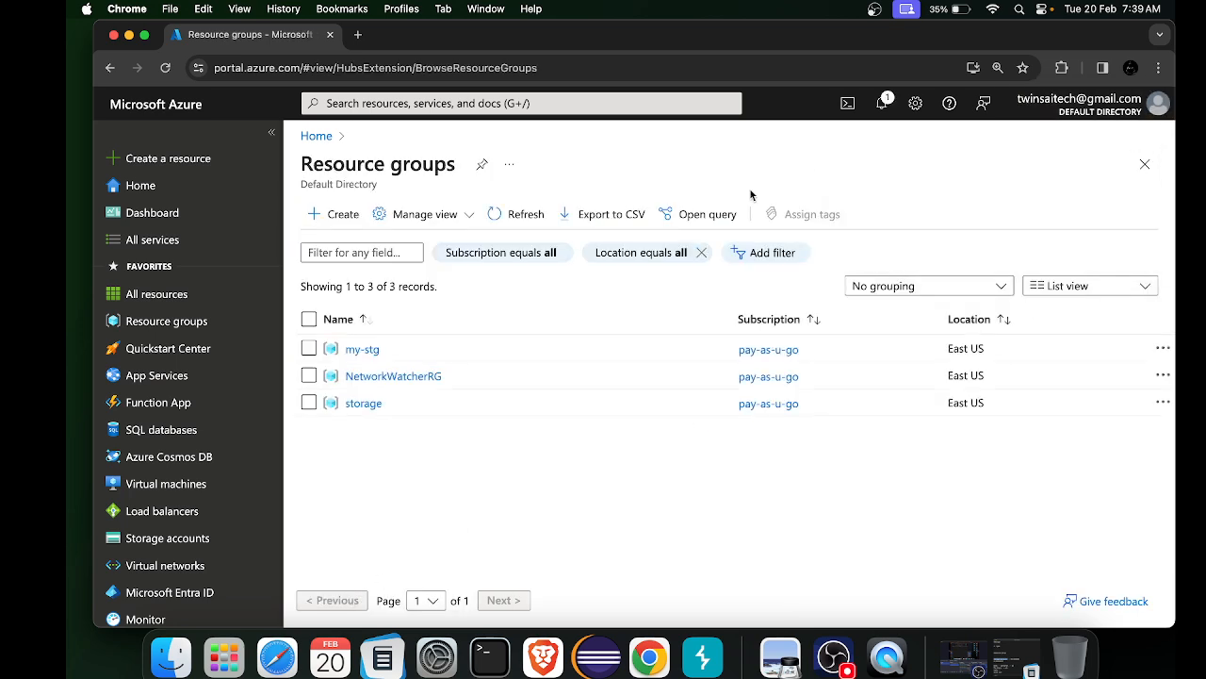
From the portal home, search for "st", open the Storage accounts service and start creating a storage account
{"action": "left_click", "coordinate": [317, 136]}
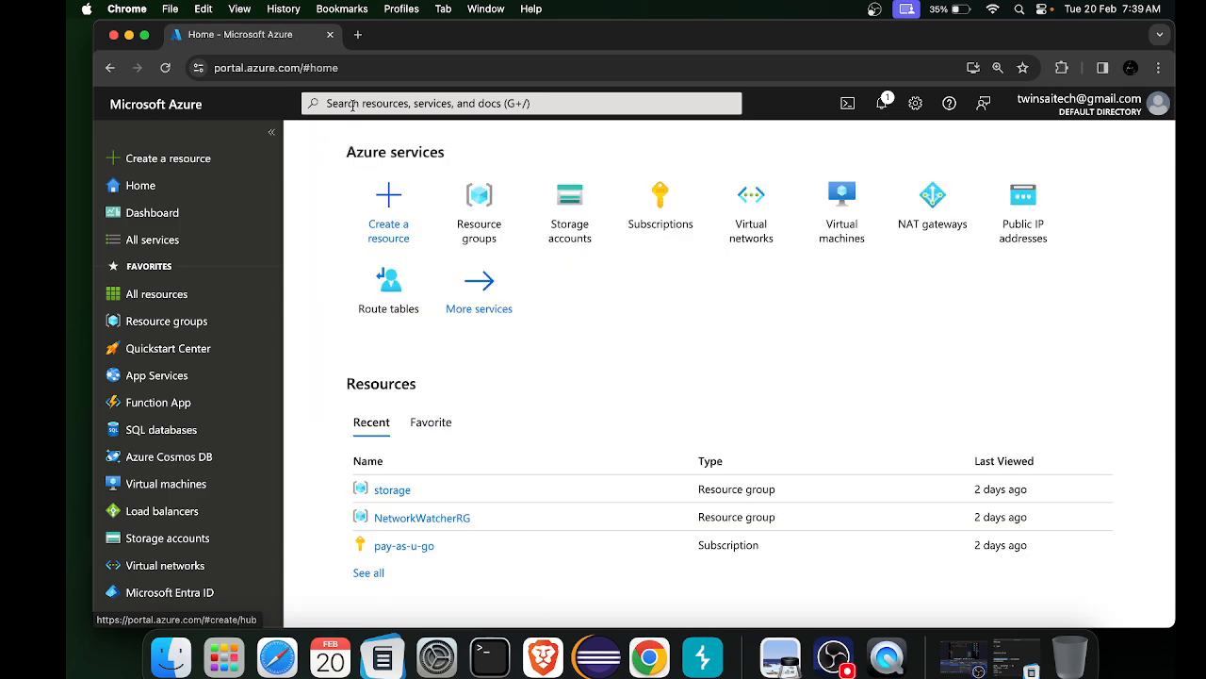
{"action": "left_click", "coordinate": [352, 103]}
{"action": "type", "text": "st"}
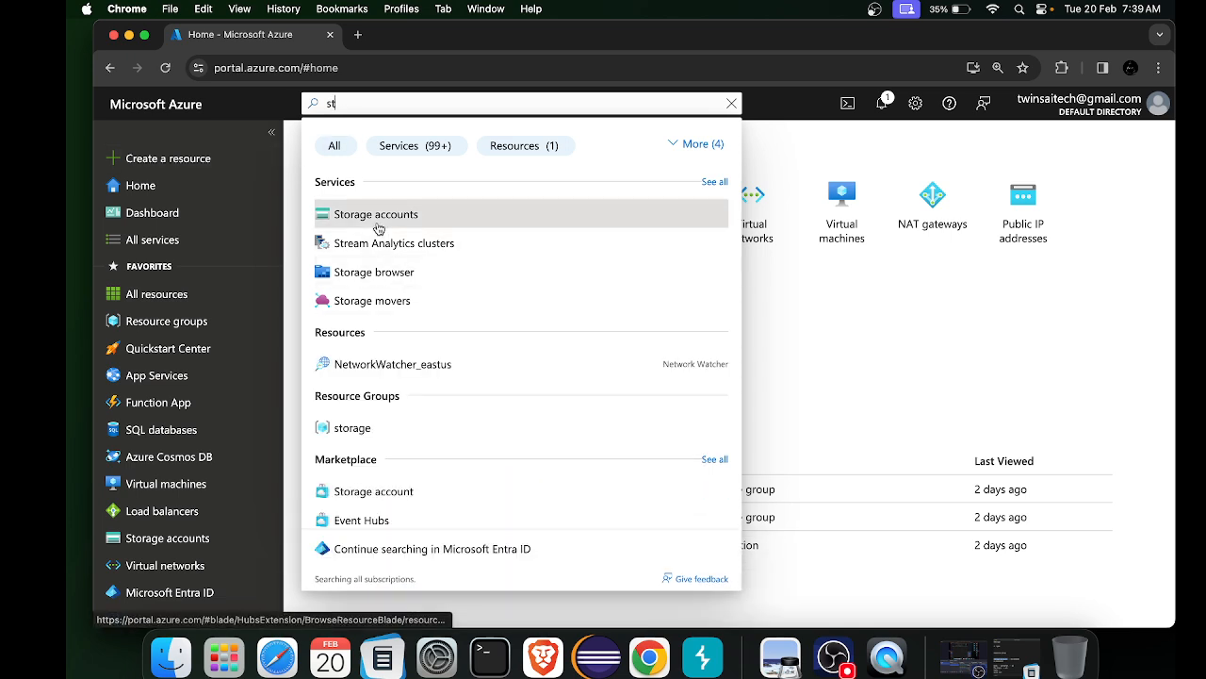
{"action": "left_click", "coordinate": [378, 216]}
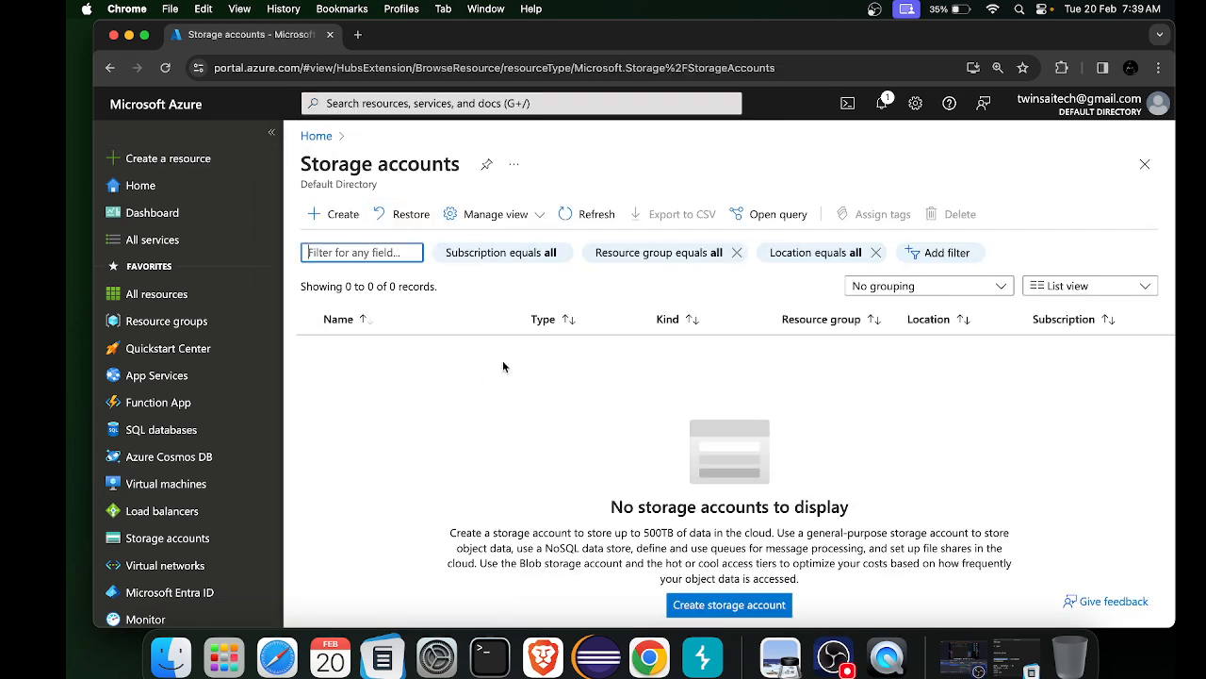
{"action": "left_click", "coordinate": [322, 217]}
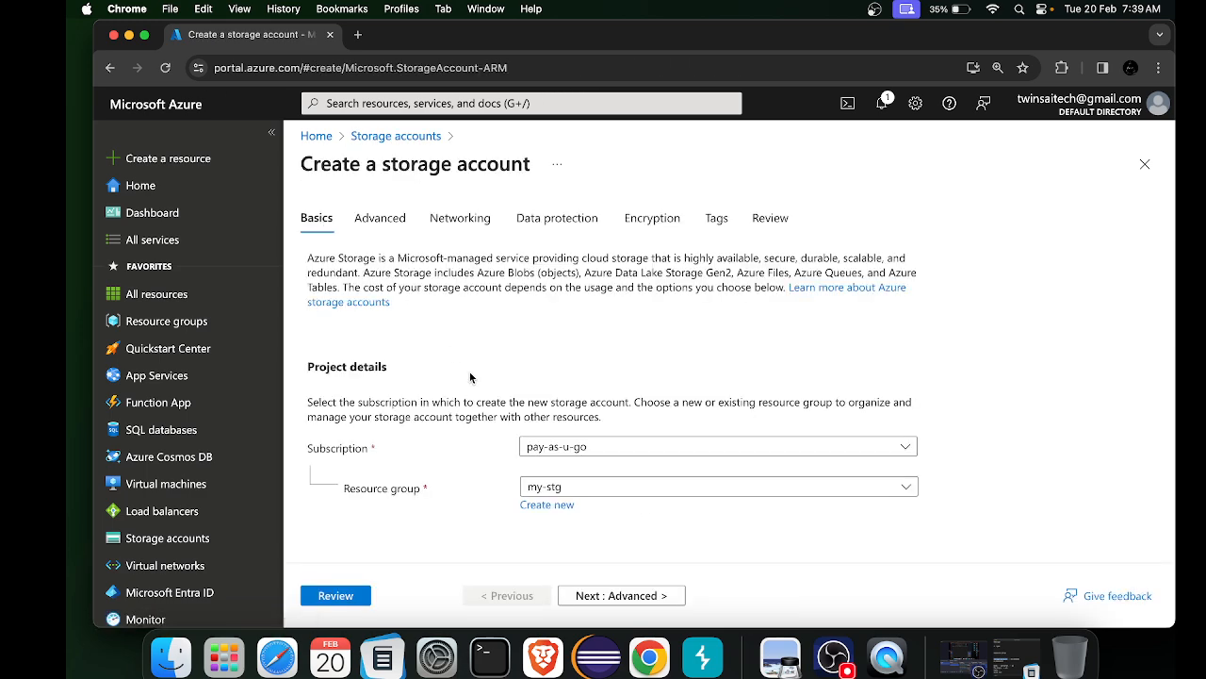
Enter the suggested name myfiles as the new storage account's name
{"action": "scroll", "coordinate": [566, 443], "scroll_direction": "down", "scroll_amount": 5}
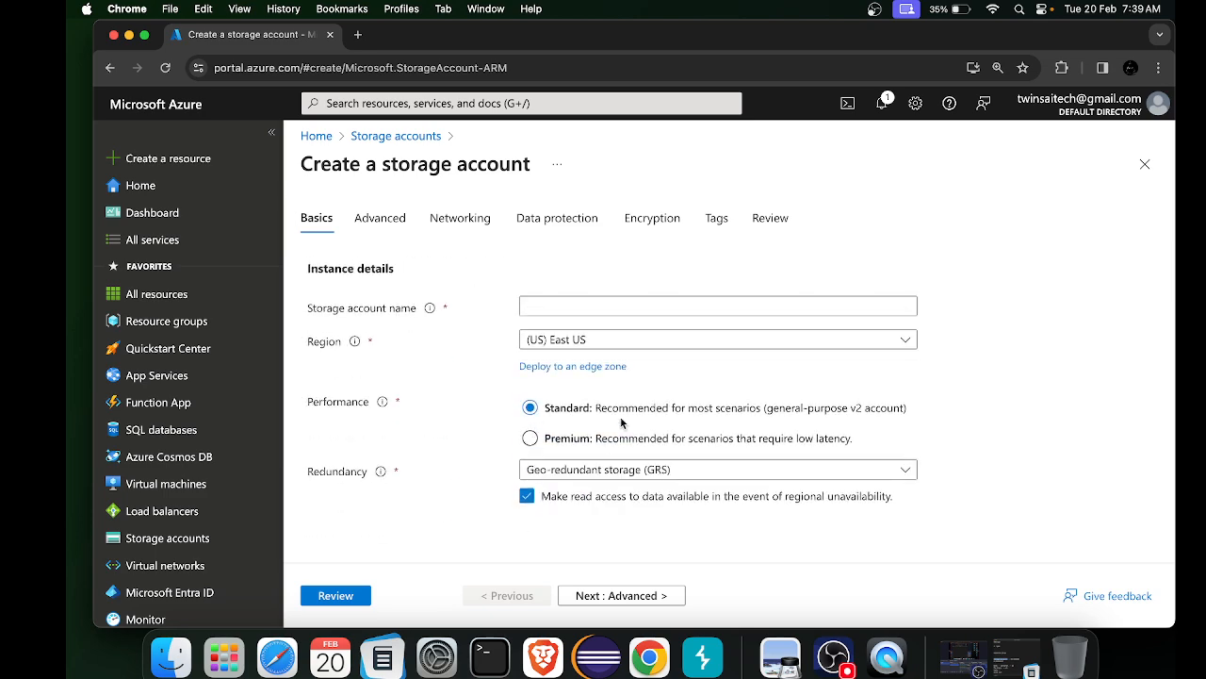
{"action": "scroll", "coordinate": [630, 402], "scroll_direction": "up", "scroll_amount": 2}
{"action": "left_click", "coordinate": [603, 380]}
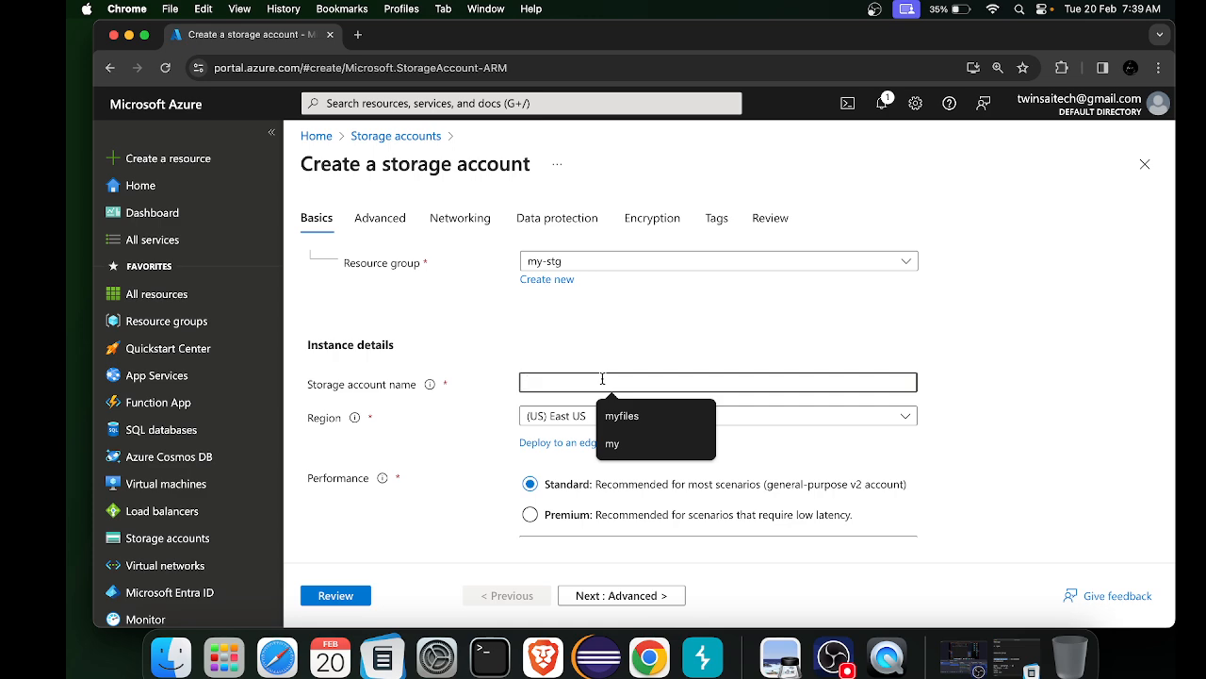
{"action": "left_click", "coordinate": [634, 422]}
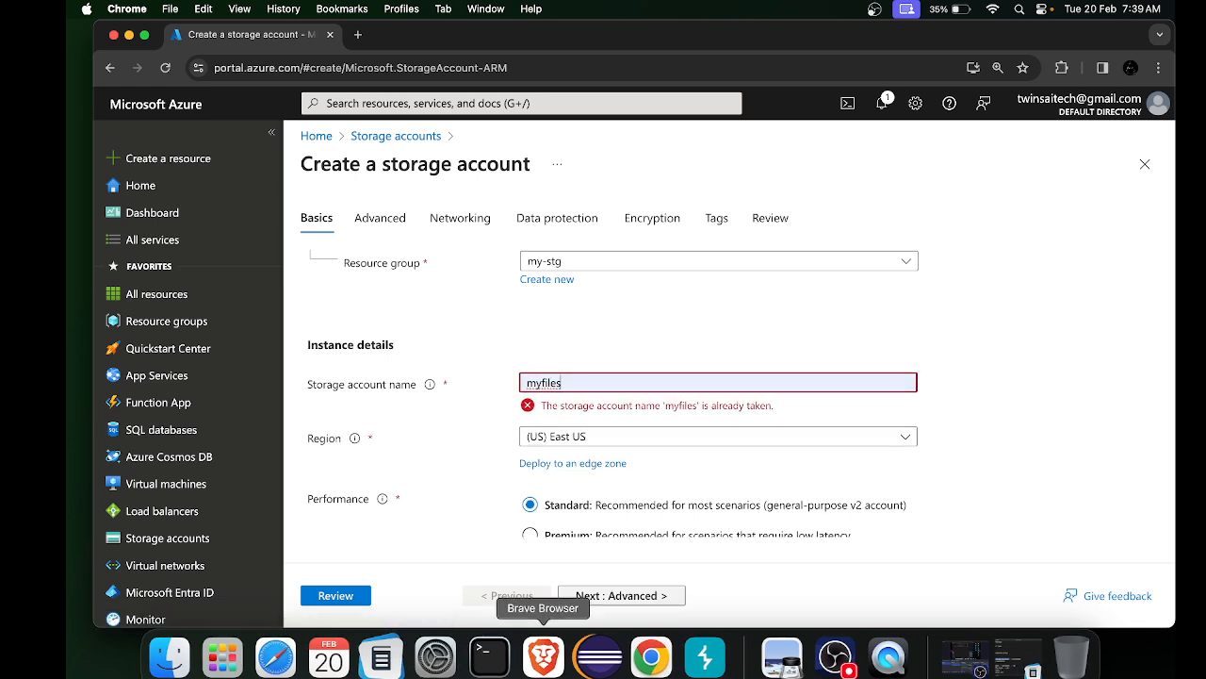
Bring up the notes and highlight the lines listing blob, file-share, table and quee
{"action": "left_click", "coordinate": [384, 650]}
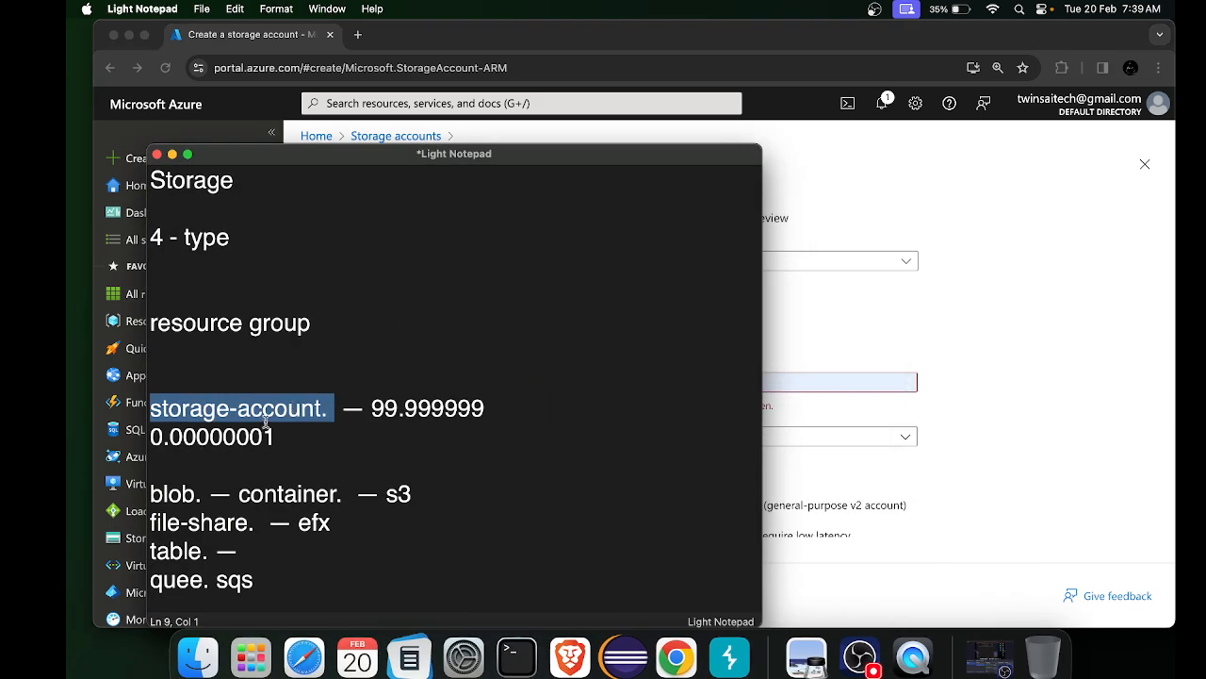
{"action": "left_click", "coordinate": [300, 424]}
{"action": "left_click_drag", "start_coordinate": [260, 590], "coordinate": [195, 494]}
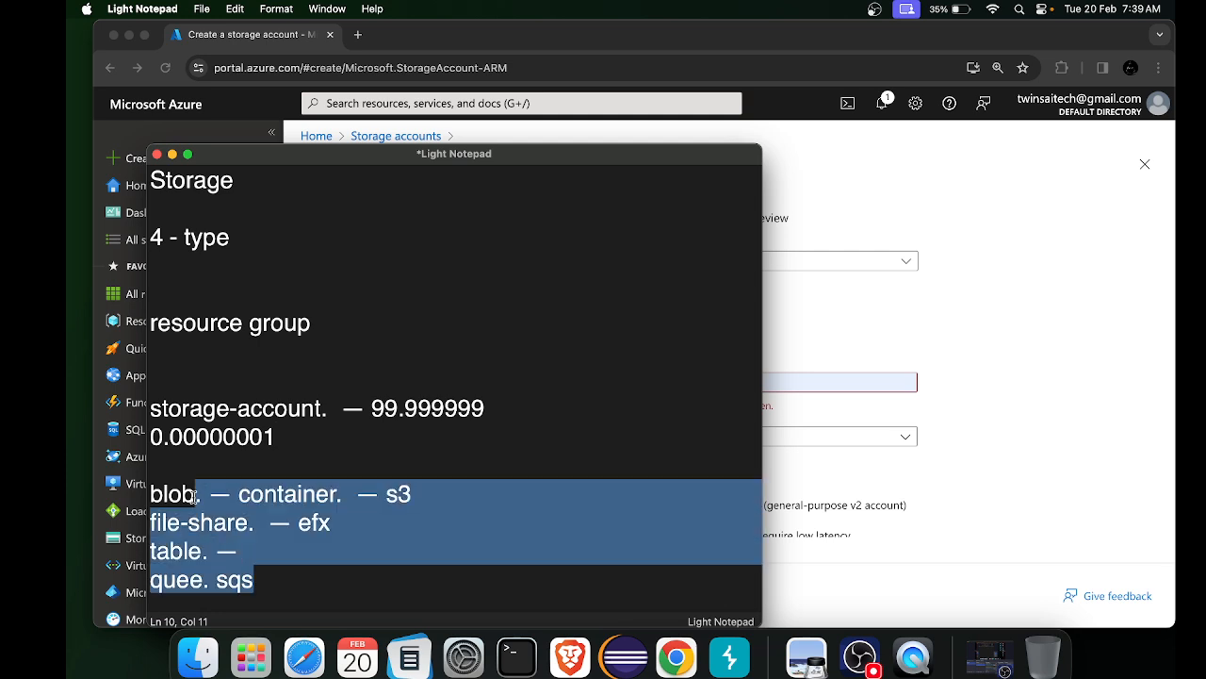
{"action": "left_click", "coordinate": [211, 499]}
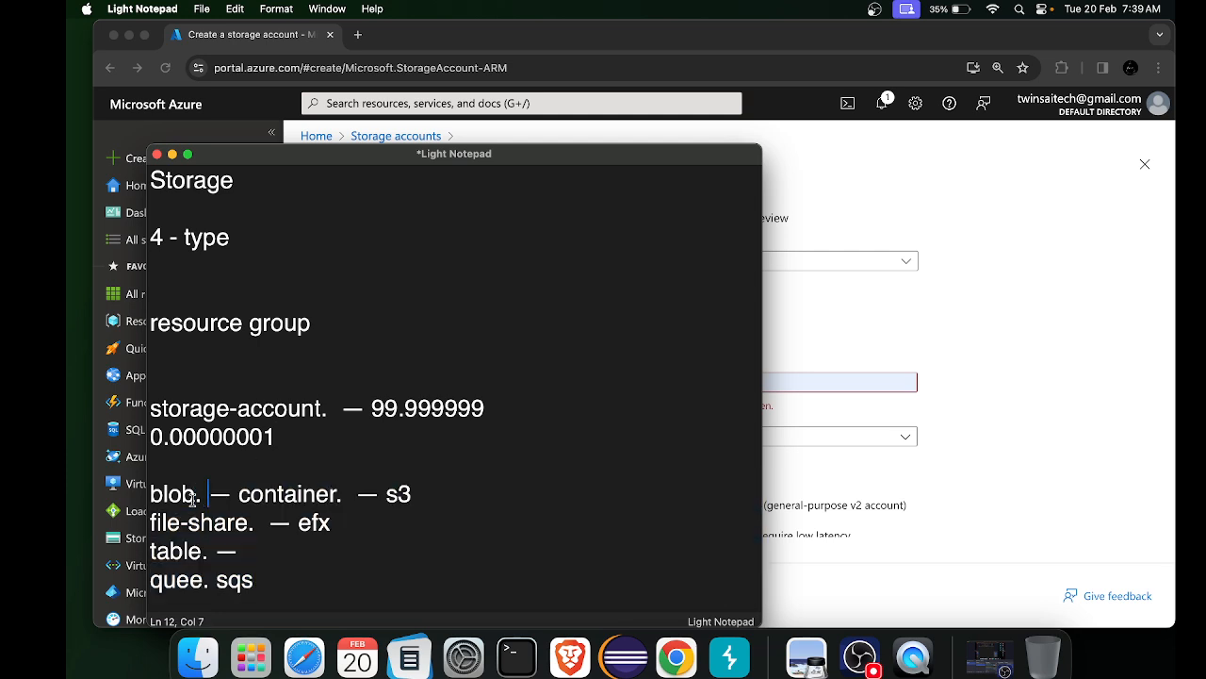
{"action": "left_click_drag", "start_coordinate": [151, 495], "coordinate": [183, 495]}
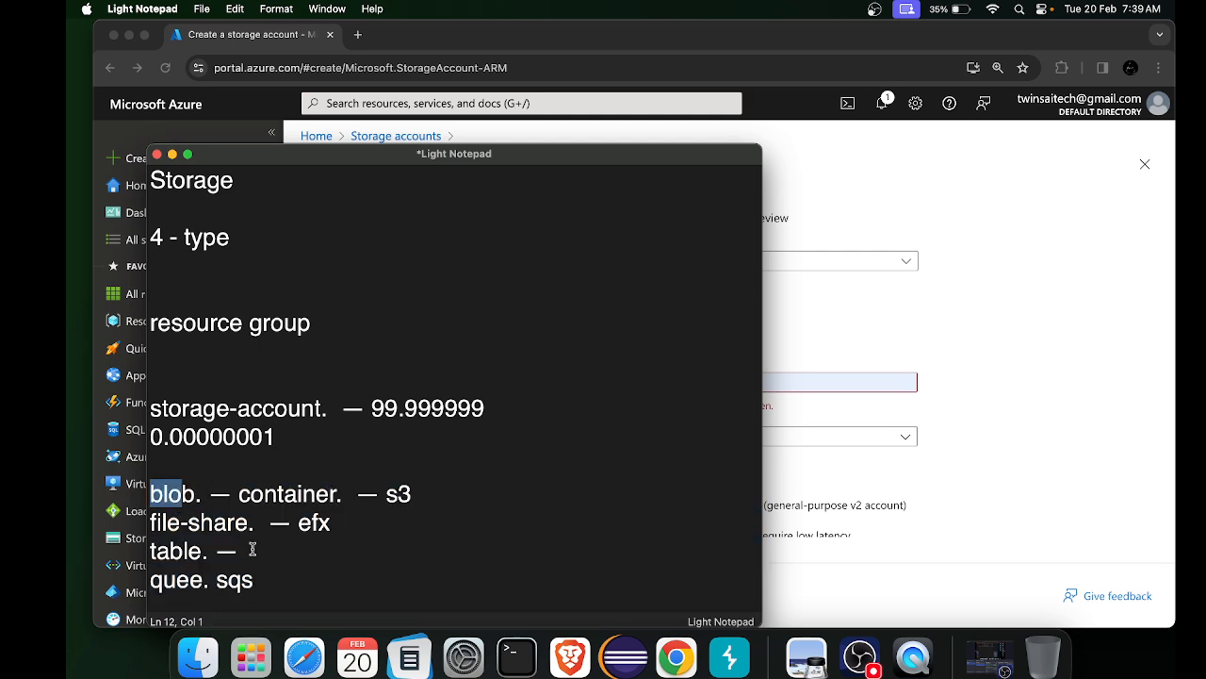
{"action": "left_click_drag", "start_coordinate": [272, 571], "coordinate": [148, 496]}
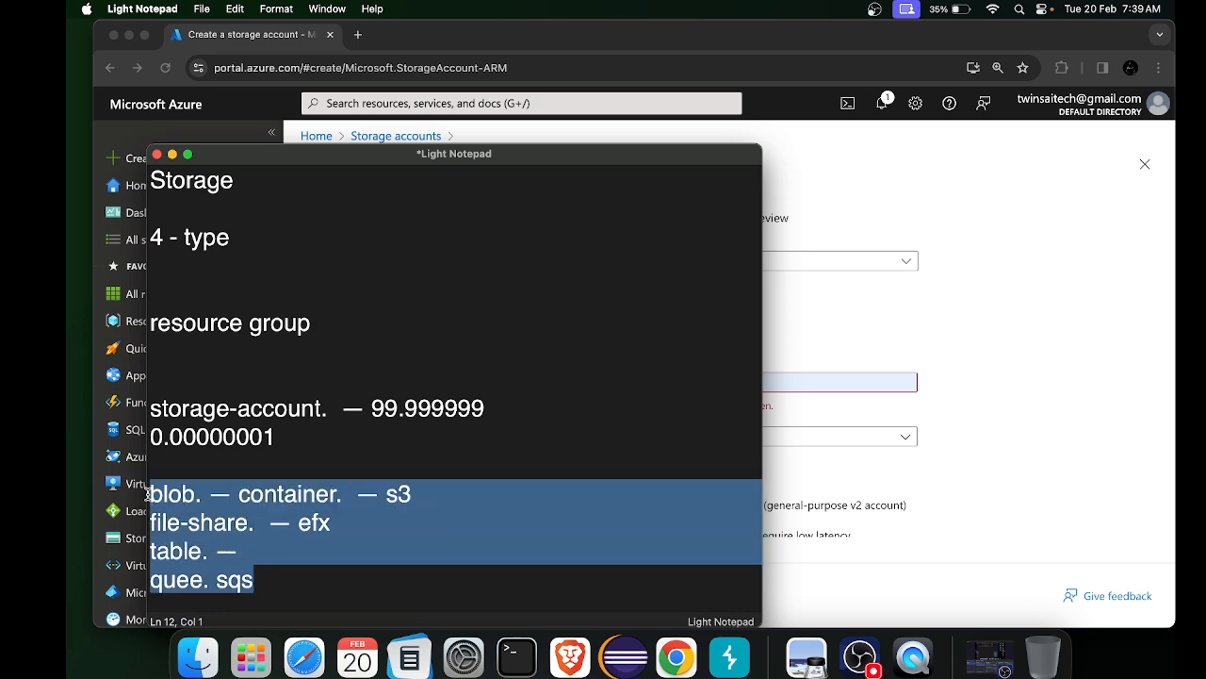
Highlight the "storage-account" text in the notes, then put the notes window away while keeping its unsaved text
{"action": "left_click", "coordinate": [310, 444]}
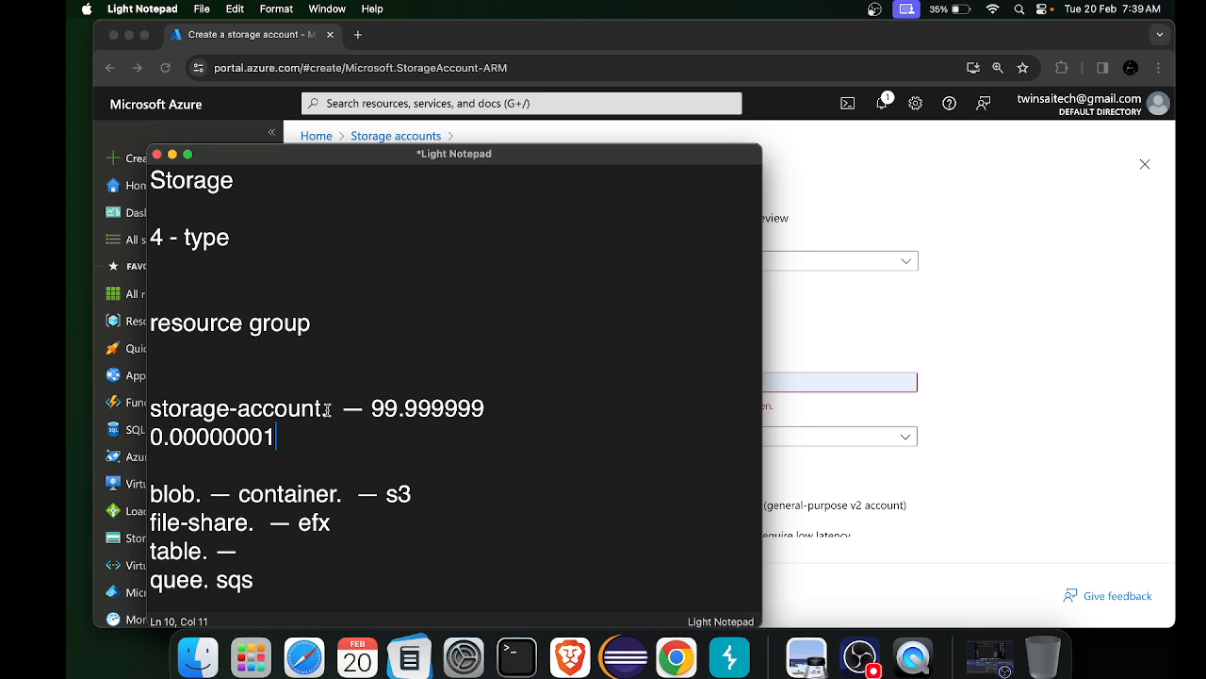
{"action": "left_click_drag", "start_coordinate": [335, 411], "coordinate": [242, 423]}
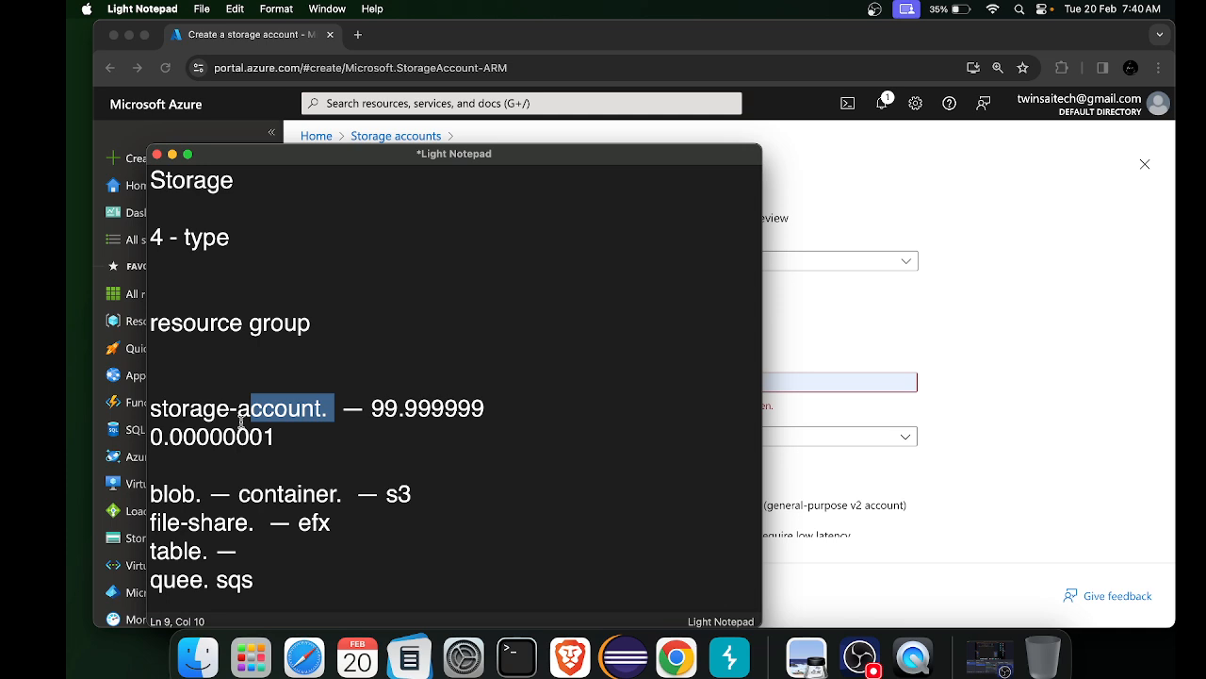
{"action": "left_click", "coordinate": [243, 423]}
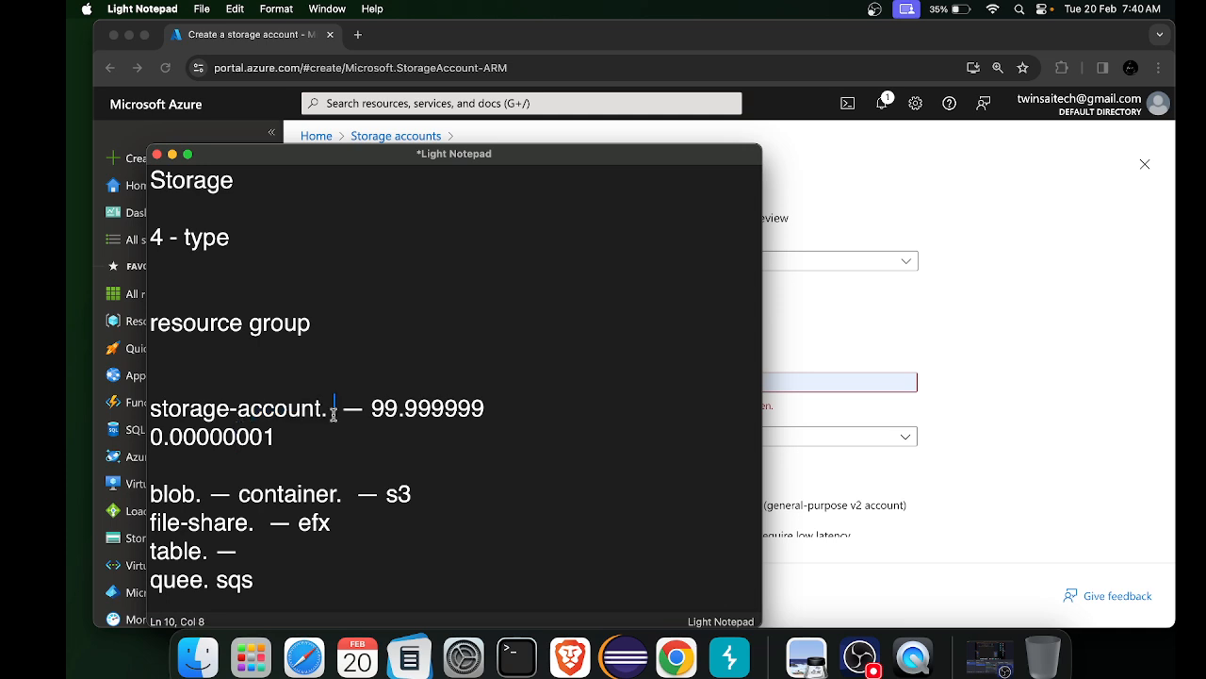
{"action": "left_click_drag", "start_coordinate": [334, 411], "coordinate": [185, 411]}
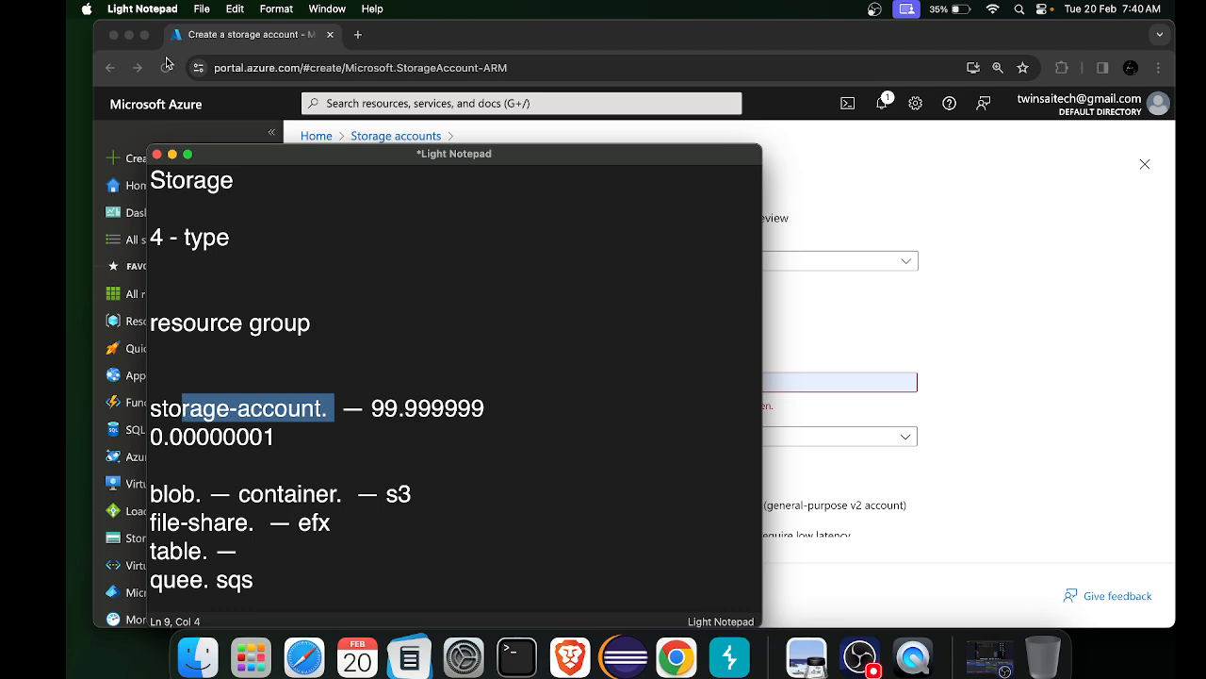
{"action": "left_click", "coordinate": [157, 154]}
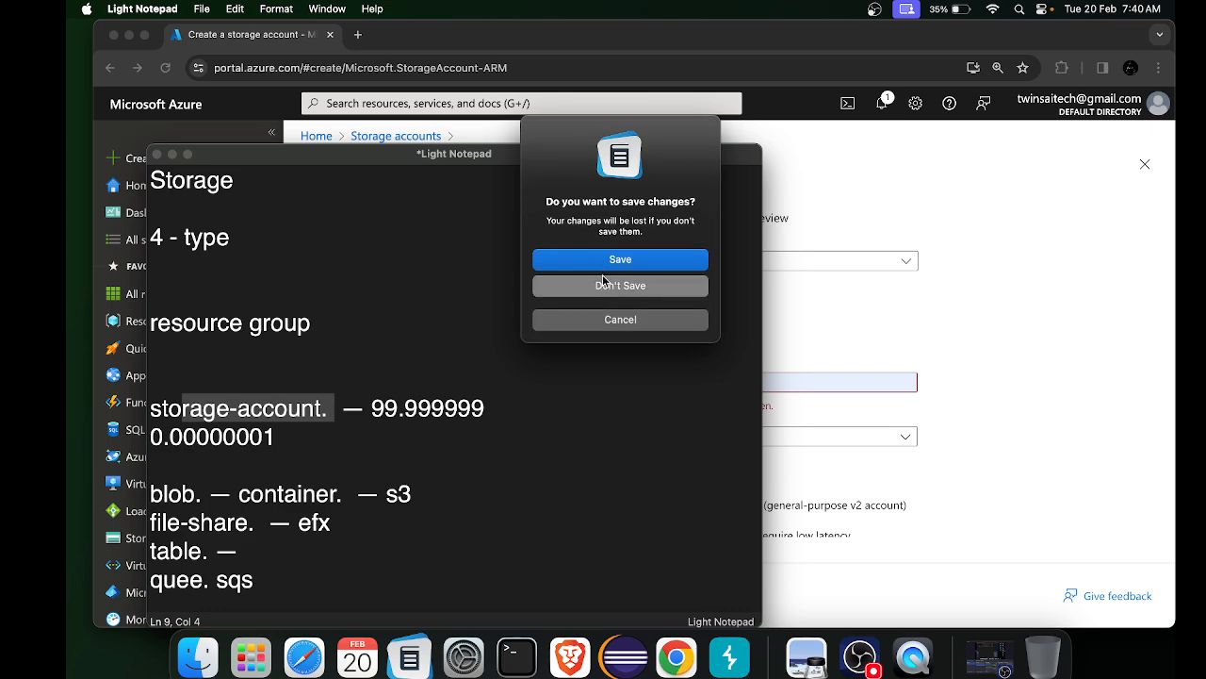
{"action": "left_click", "coordinate": [603, 283]}
Change the storage account name in the Azure form to myiob
{"action": "left_click", "coordinate": [586, 383]}
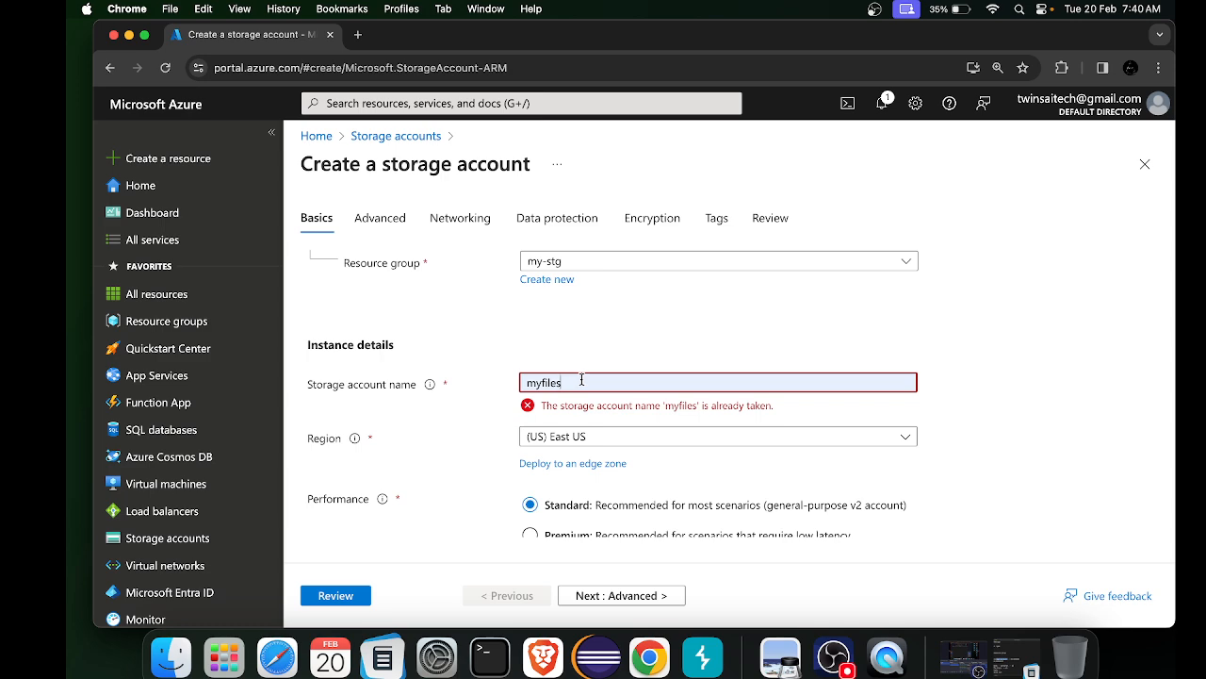
{"action": "double_click", "coordinate": [582, 380]}
{"action": "left_click", "coordinate": [579, 378]}
{"action": "key", "text": "BackSpace"}
{"action": "key", "text": "BackSpace"}
{"action": "key", "text": "BackSpace"}
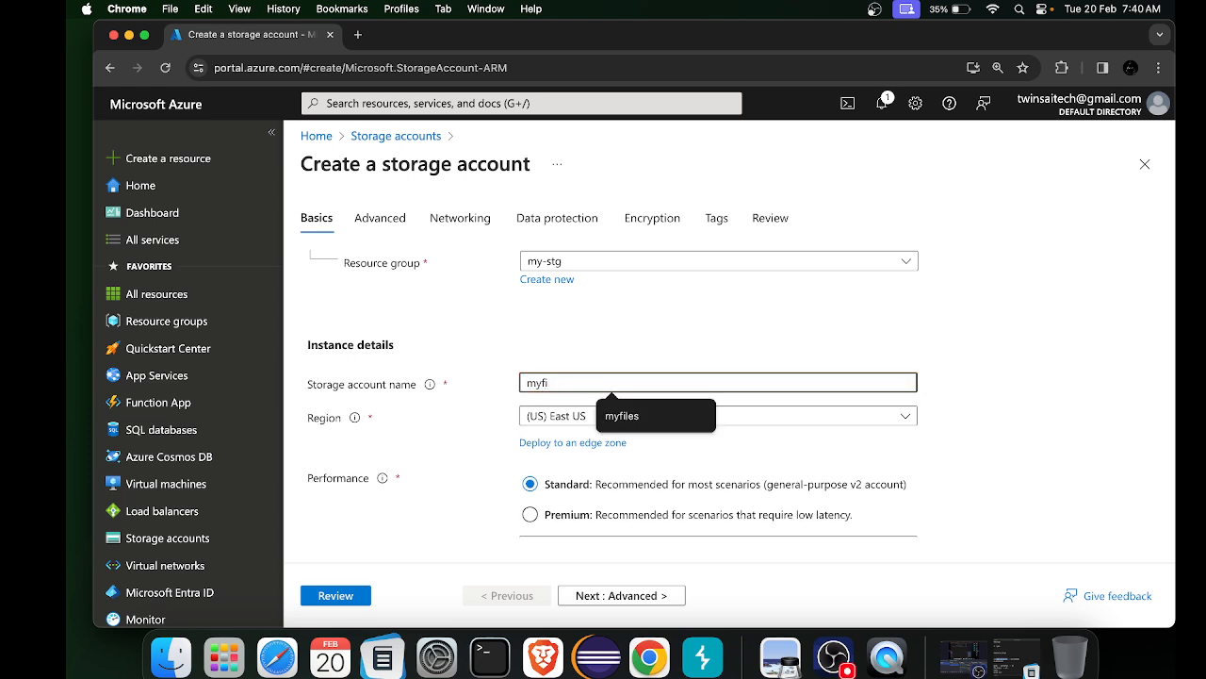
{"action": "key", "text": "BackSpace"}
{"action": "type", "text": "c"}
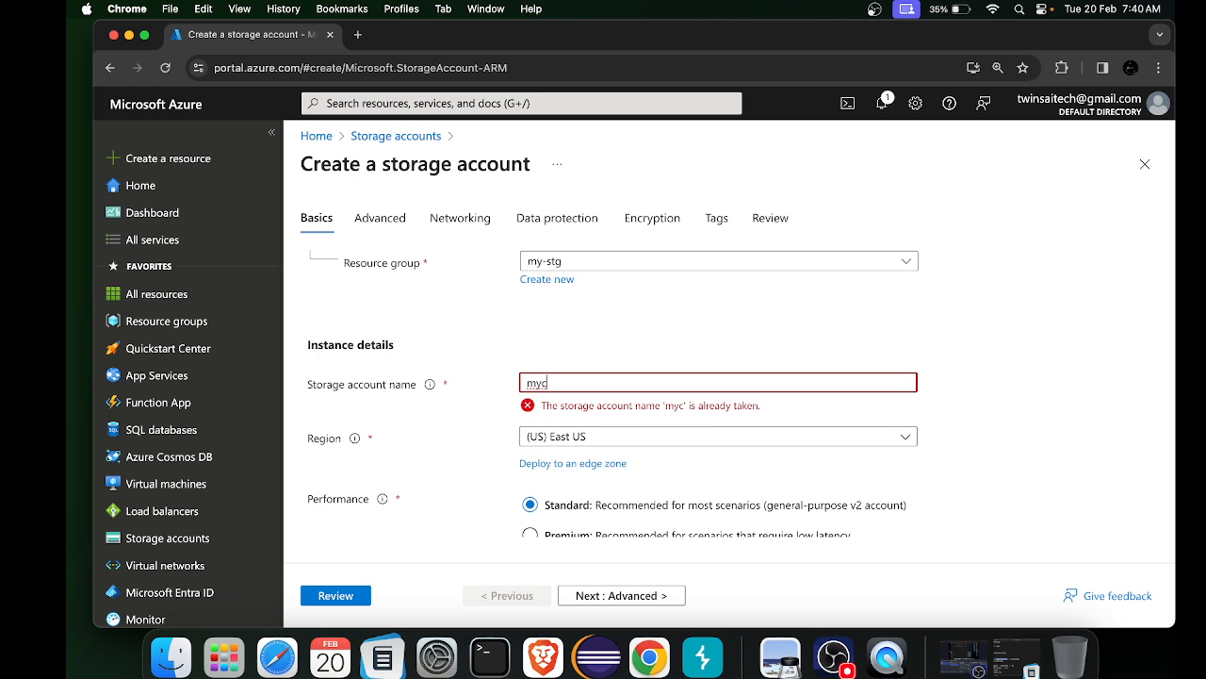
{"action": "key", "text": "BackSpace"}
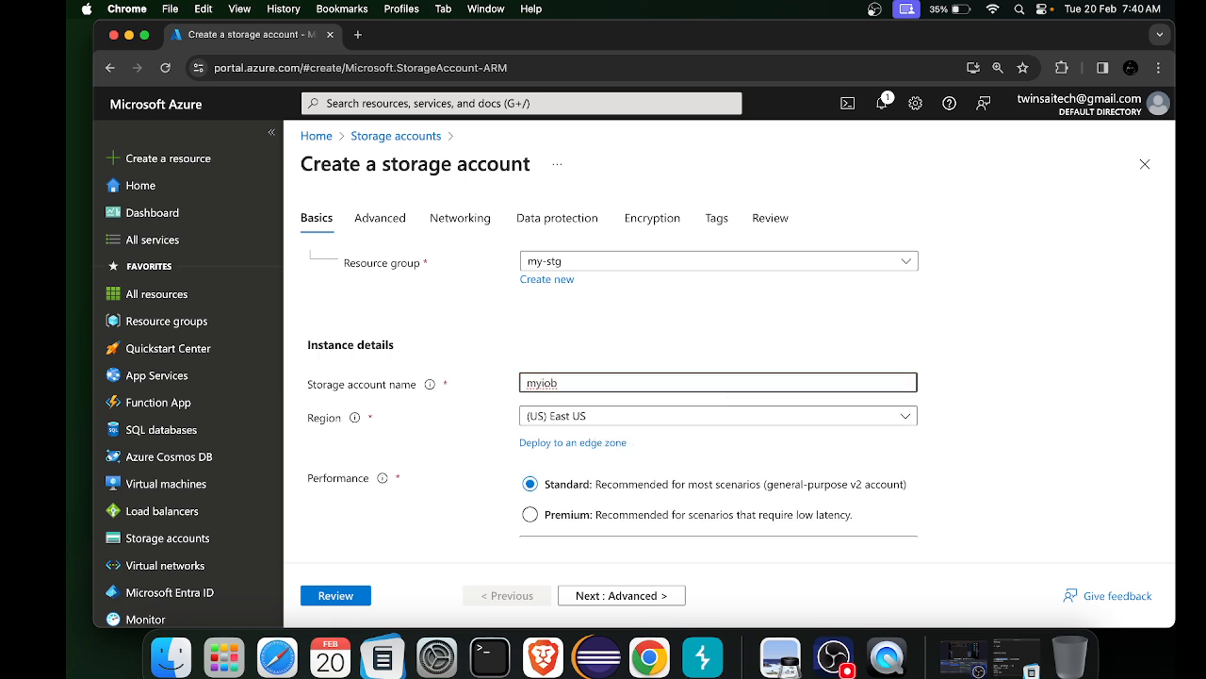
Keep the East US, Standard and geo-redundant (GRS) settings, look through the review summary and create the storage account
{"action": "scroll", "coordinate": [476, 409], "scroll_direction": "down", "scroll_amount": 2}
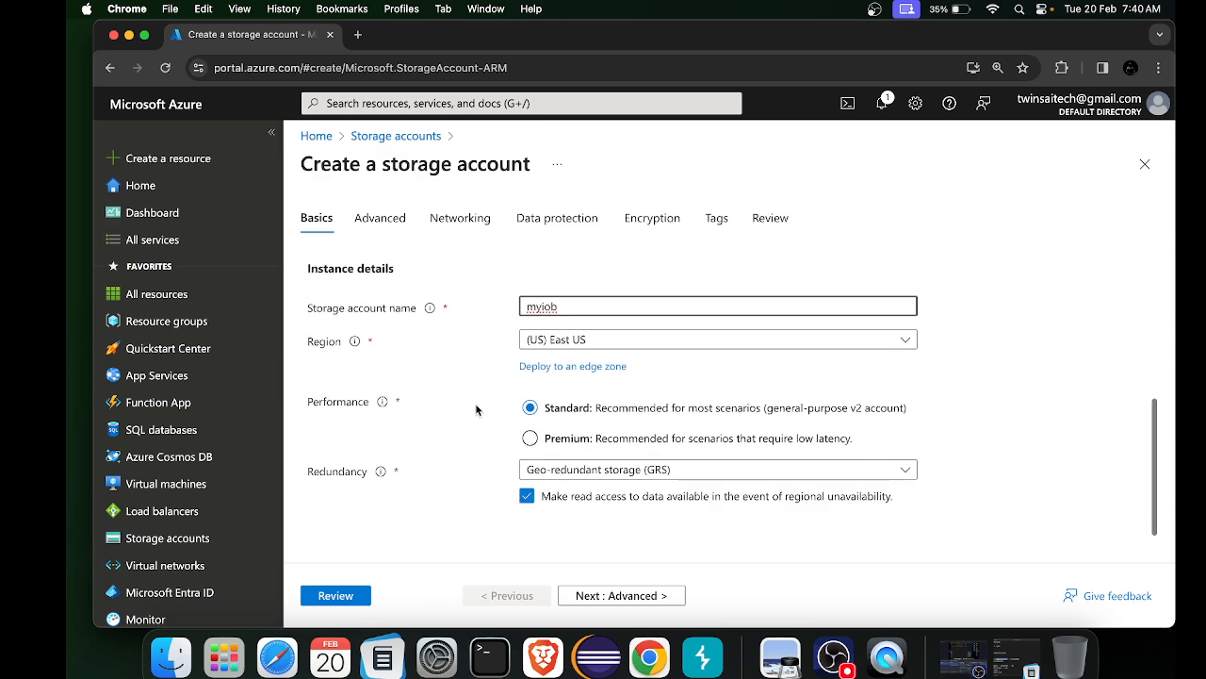
{"action": "scroll", "coordinate": [476, 409], "scroll_direction": "up", "scroll_amount": 4}
{"action": "scroll", "coordinate": [476, 409], "scroll_direction": "down", "scroll_amount": 4}
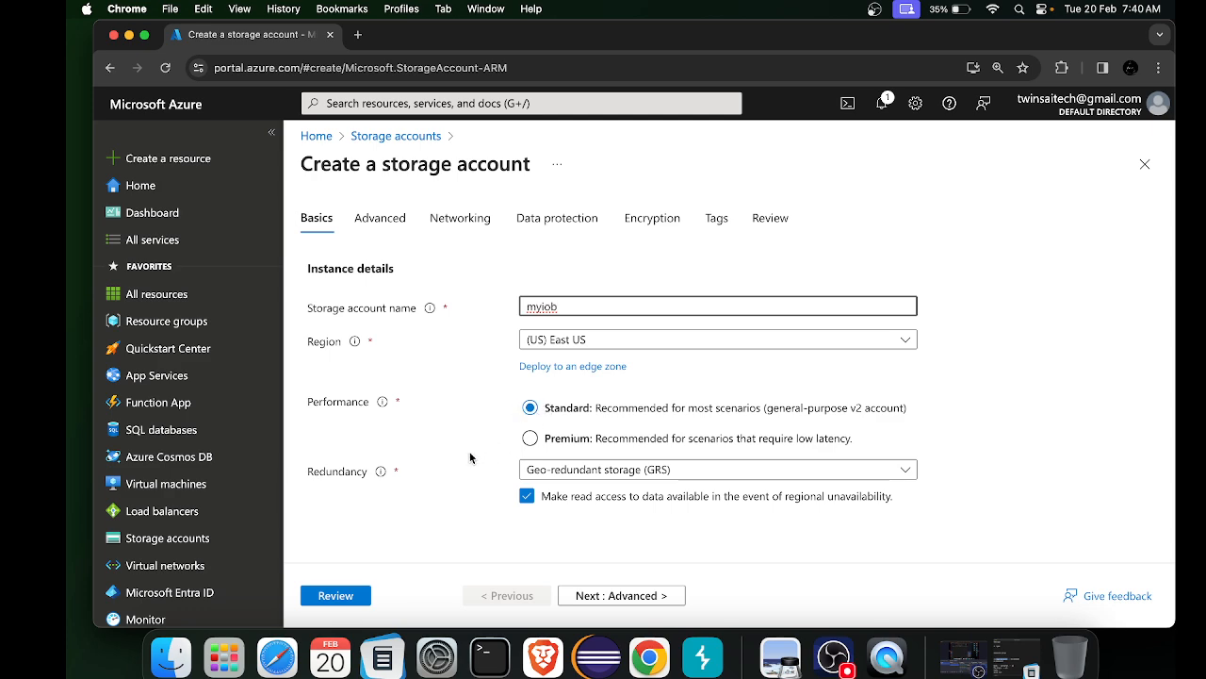
{"action": "scroll", "coordinate": [470, 457], "scroll_direction": "up", "scroll_amount": 5}
{"action": "scroll", "coordinate": [471, 457], "scroll_direction": "down", "scroll_amount": 5}
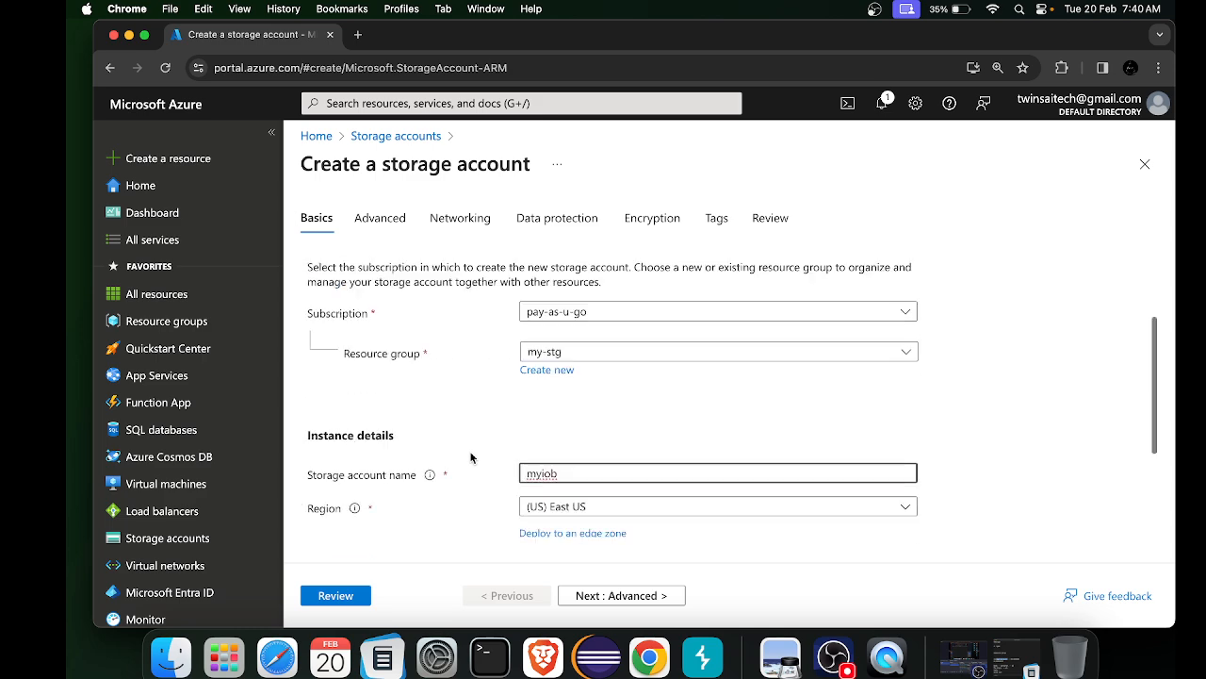
{"action": "left_click", "coordinate": [781, 218]}
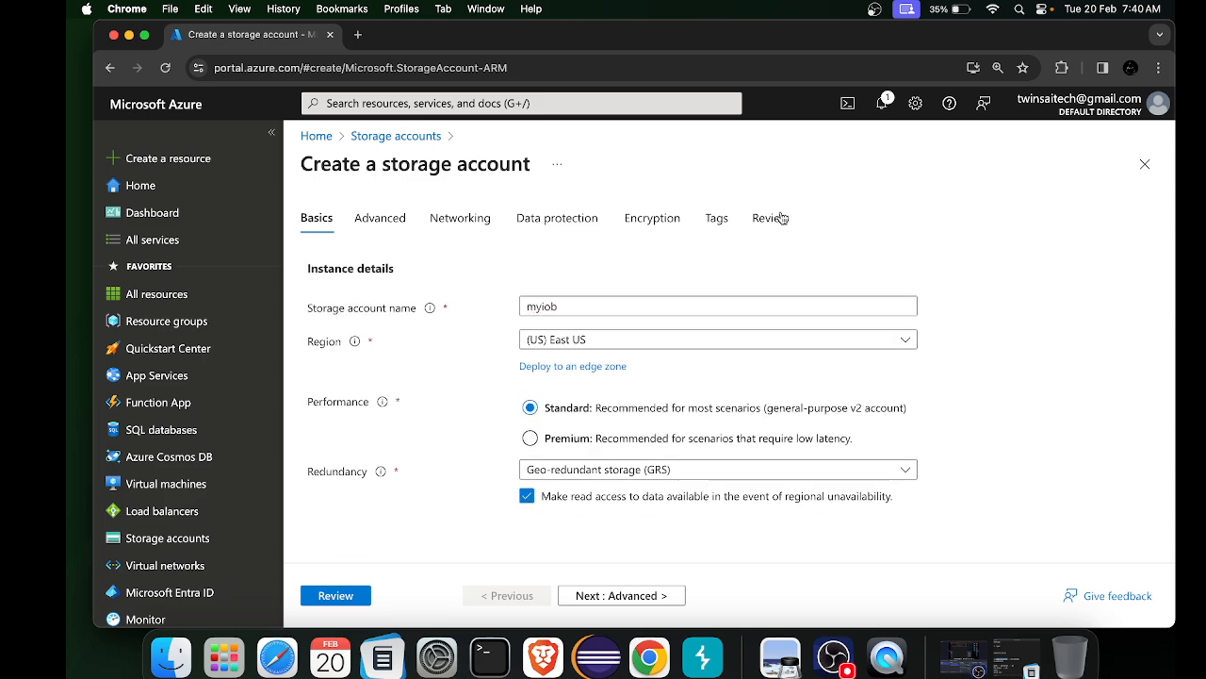
{"action": "scroll", "coordinate": [566, 389], "scroll_direction": "down", "scroll_amount": 8}
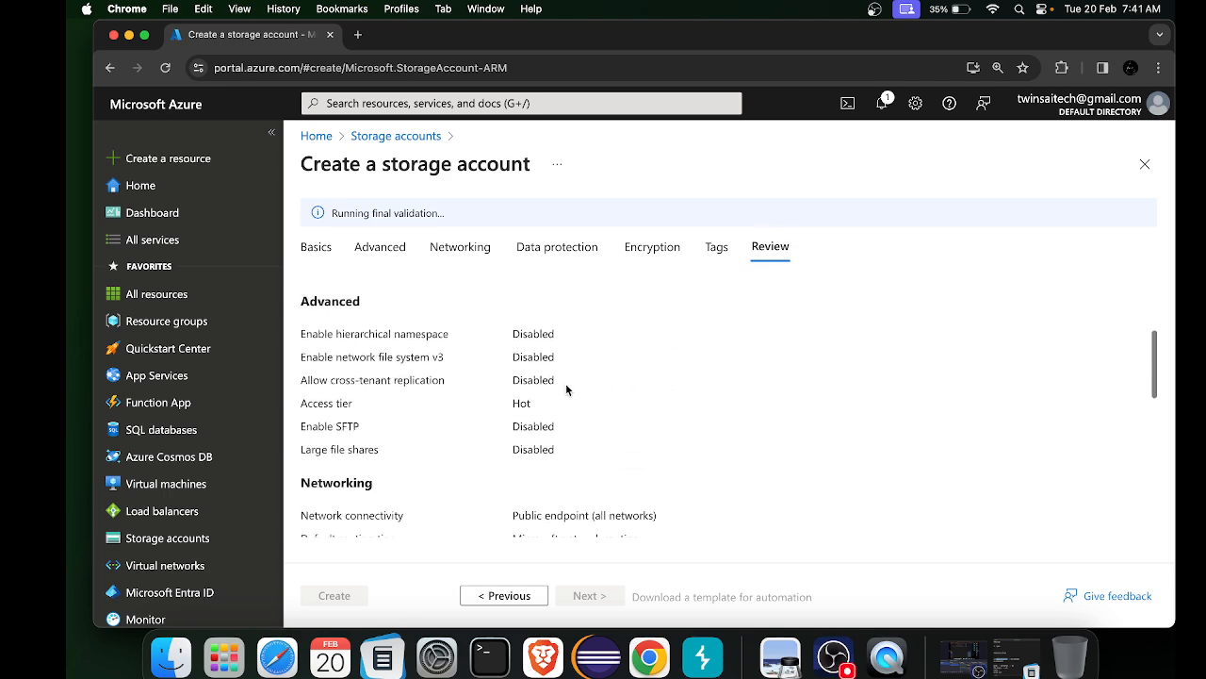
{"action": "scroll", "coordinate": [567, 390], "scroll_direction": "down", "scroll_amount": 5}
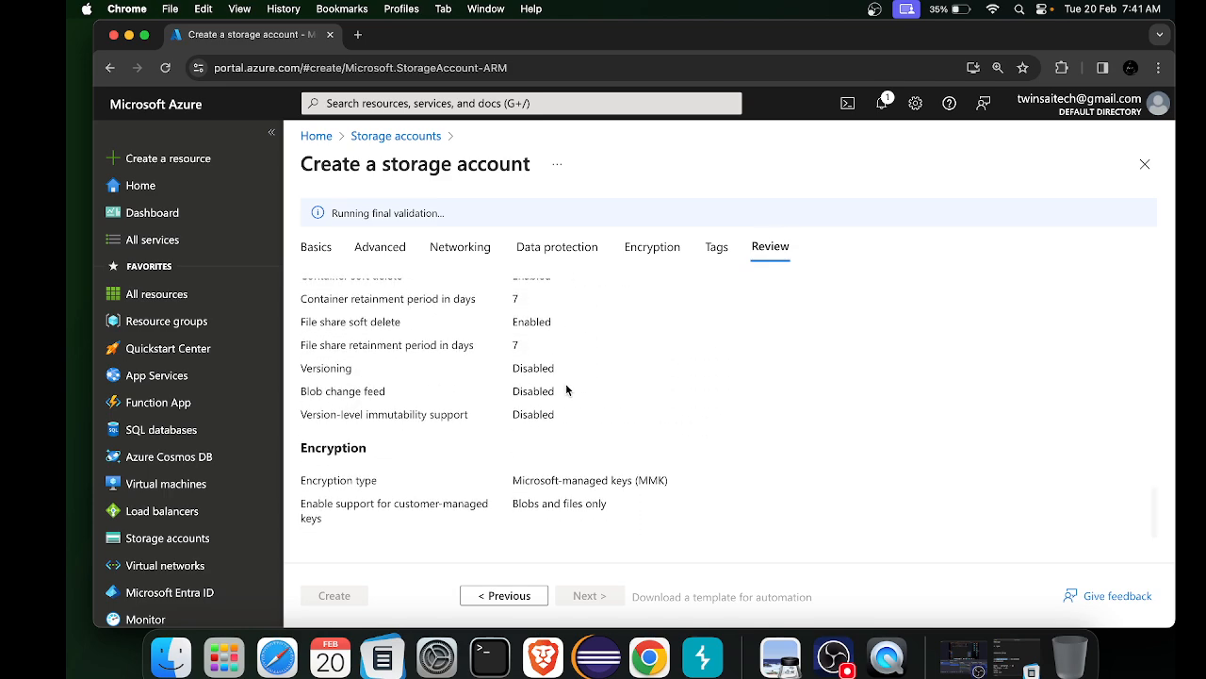
{"action": "scroll", "coordinate": [566, 389], "scroll_direction": "down", "scroll_amount": 1}
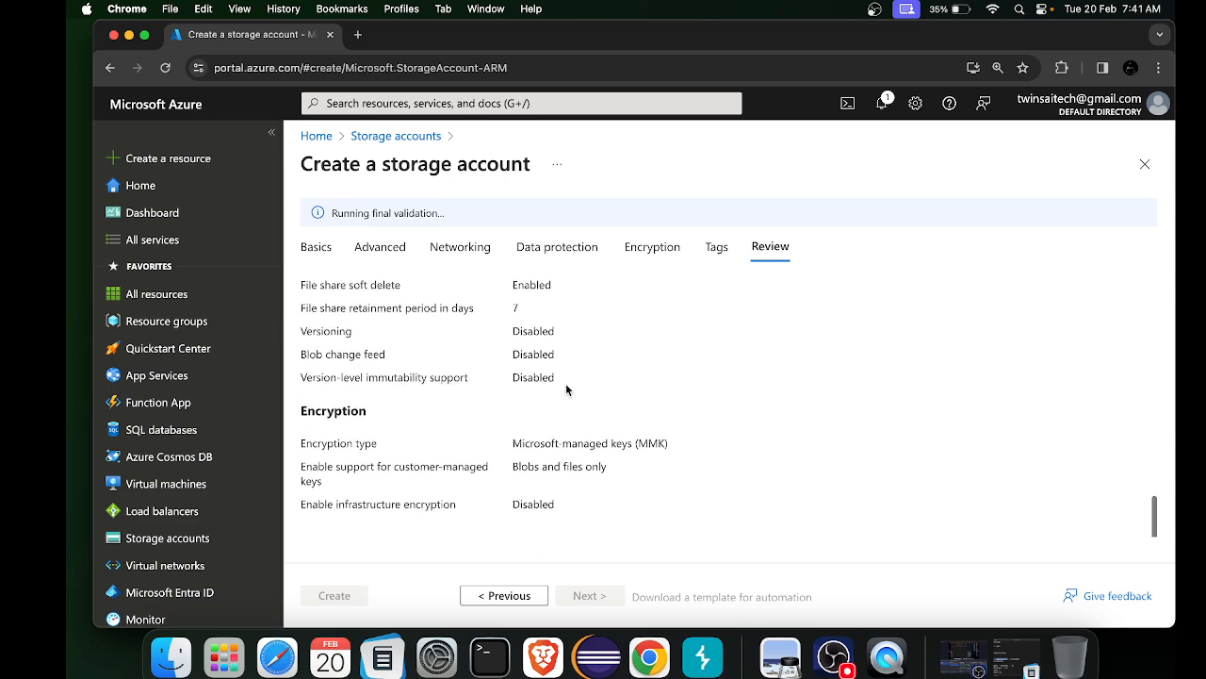
{"action": "scroll", "coordinate": [565, 391], "scroll_direction": "up", "scroll_amount": 5}
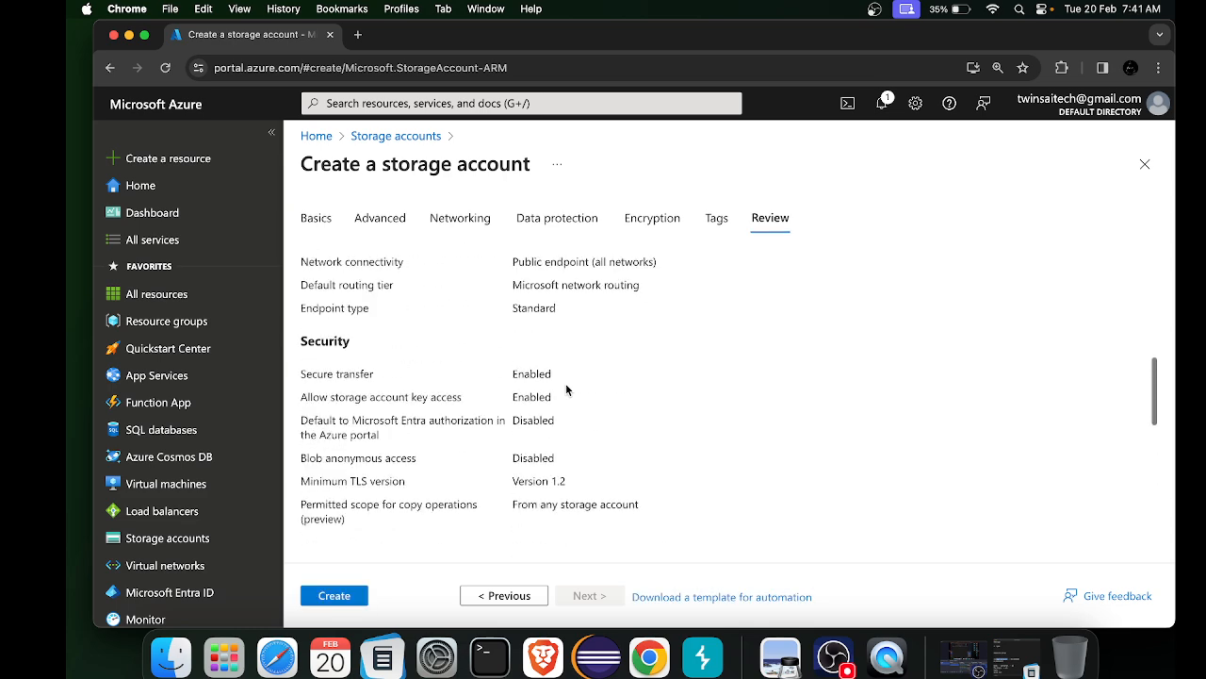
{"action": "left_click", "coordinate": [322, 594]}
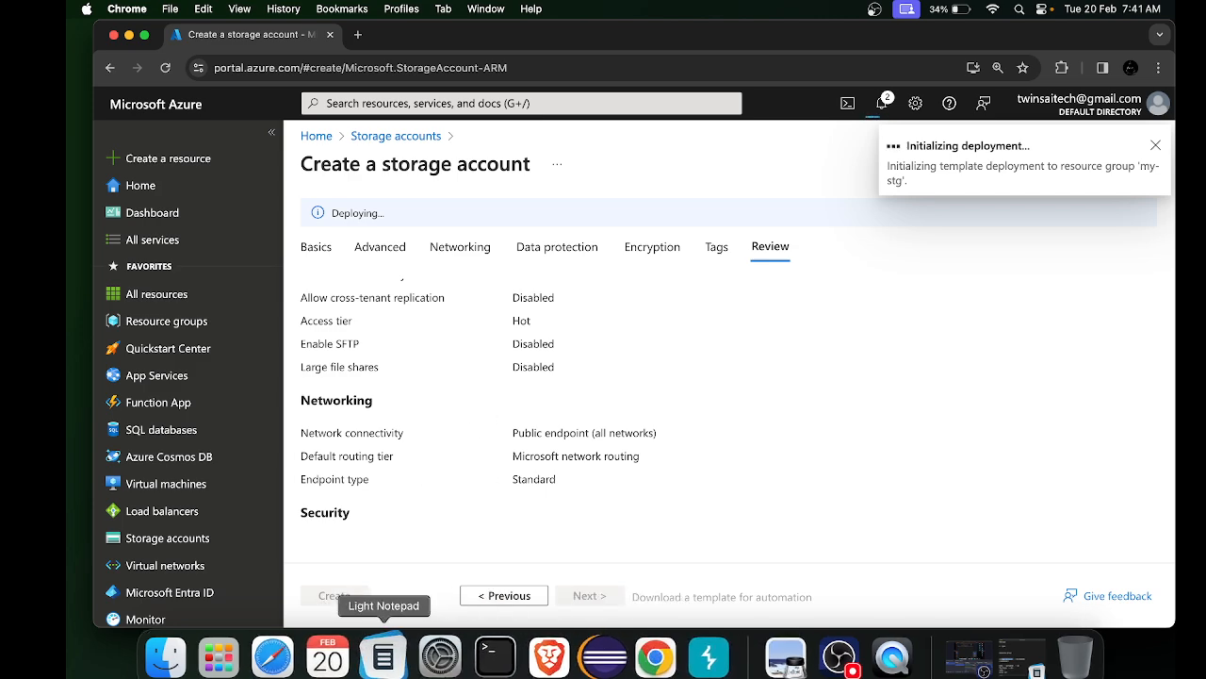
Reopen the notes to highlight "storage-account" and the four storage types, and return to the portal's deployment page
{"action": "left_click", "coordinate": [316, 655]}
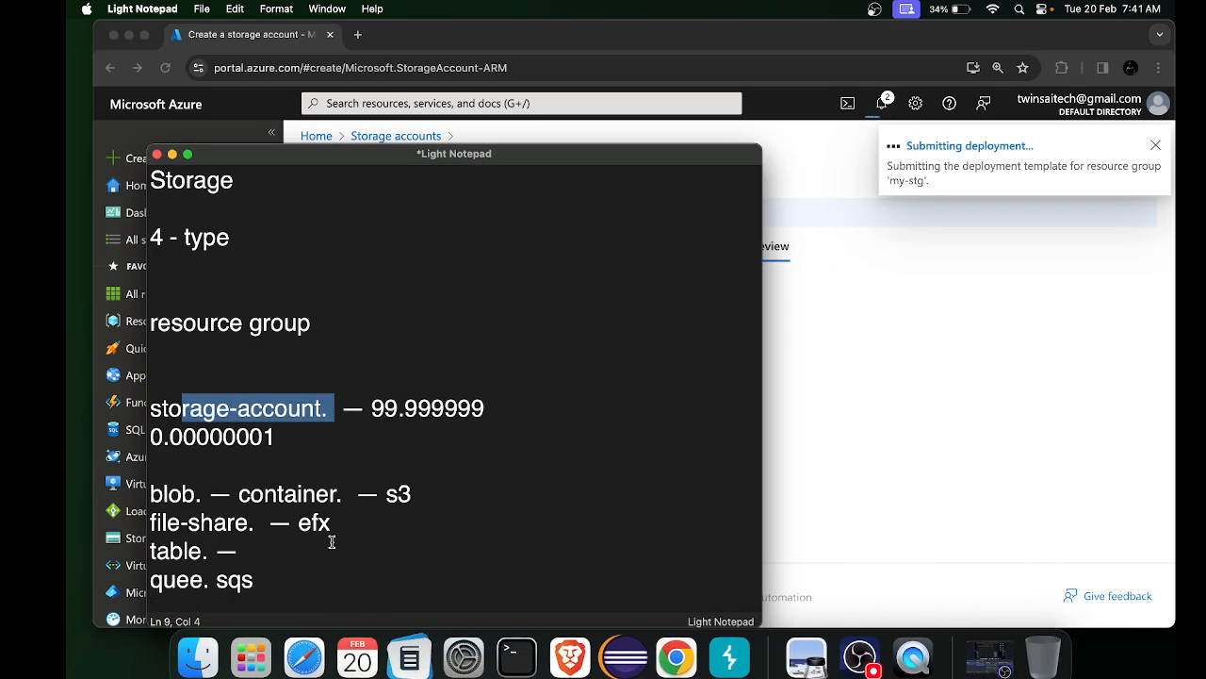
{"action": "left_click", "coordinate": [320, 421]}
{"action": "left_click_drag", "start_coordinate": [330, 406], "coordinate": [184, 401]}
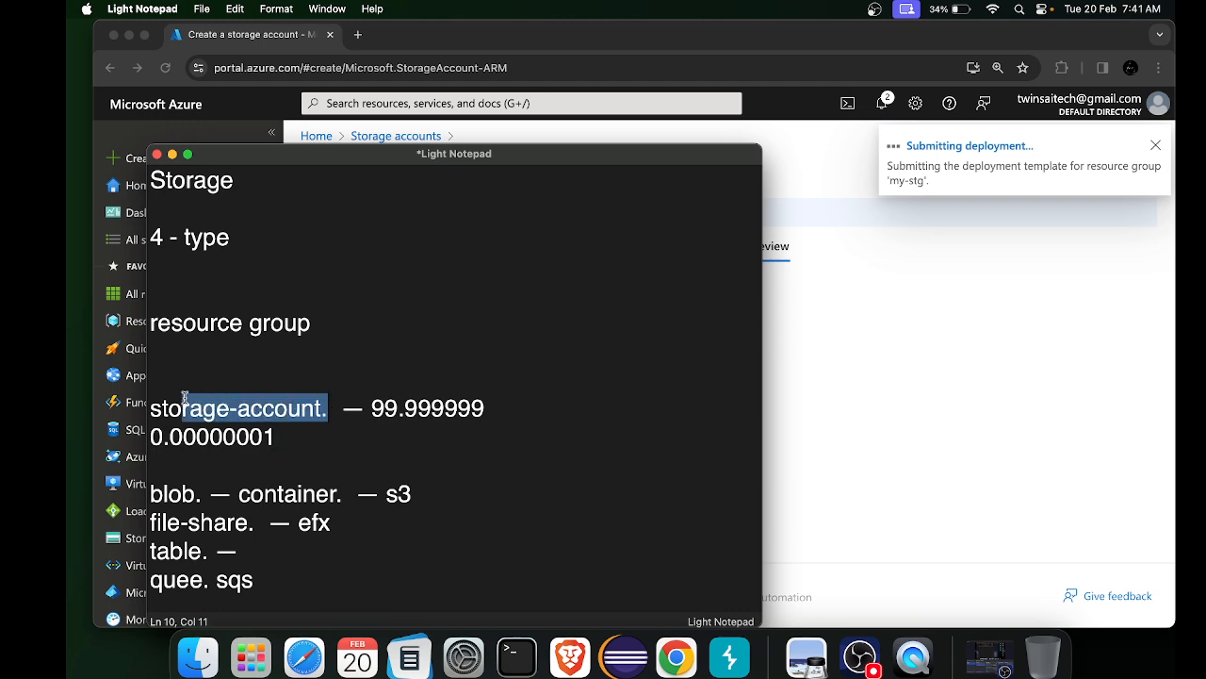
{"action": "left_click", "coordinate": [184, 401]}
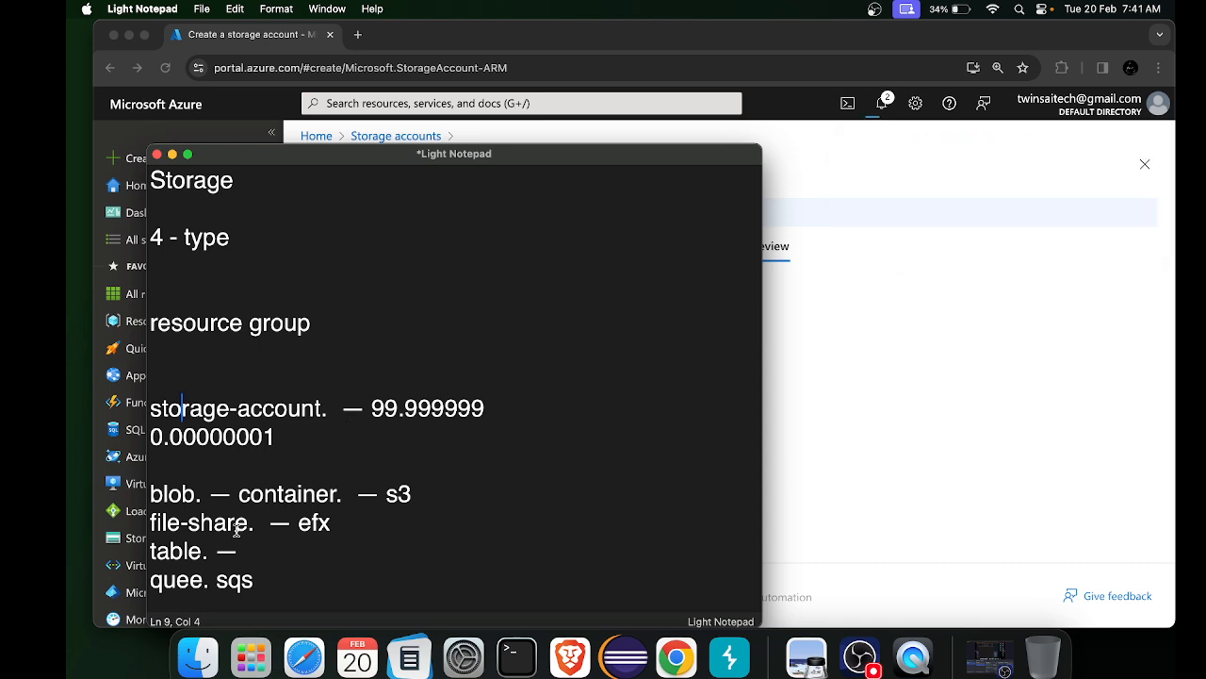
{"action": "left_click_drag", "start_coordinate": [307, 585], "coordinate": [163, 494]}
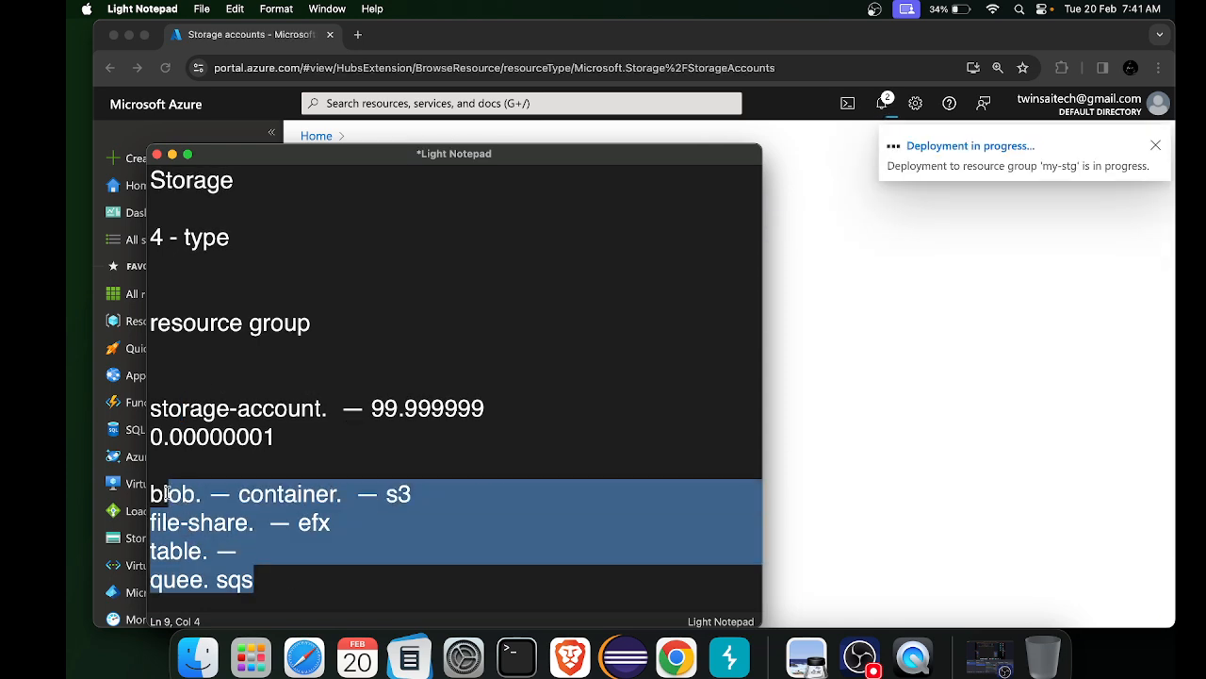
{"action": "left_click", "coordinate": [163, 494]}
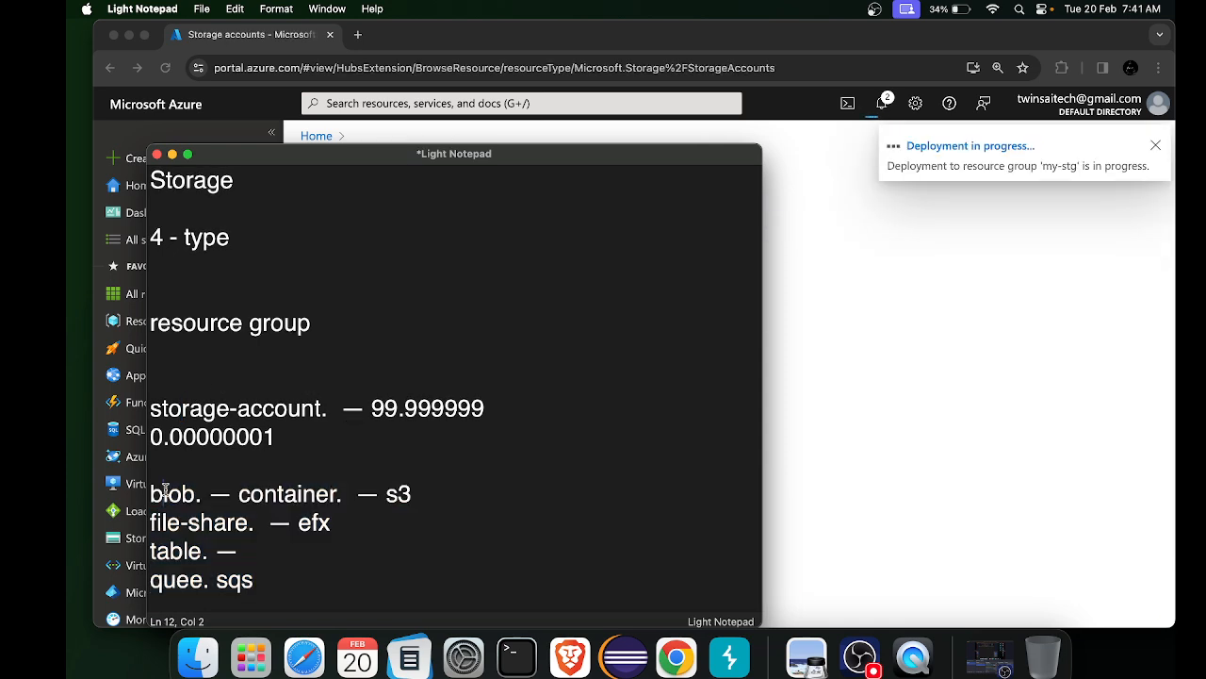
{"action": "left_click", "coordinate": [1037, 339]}
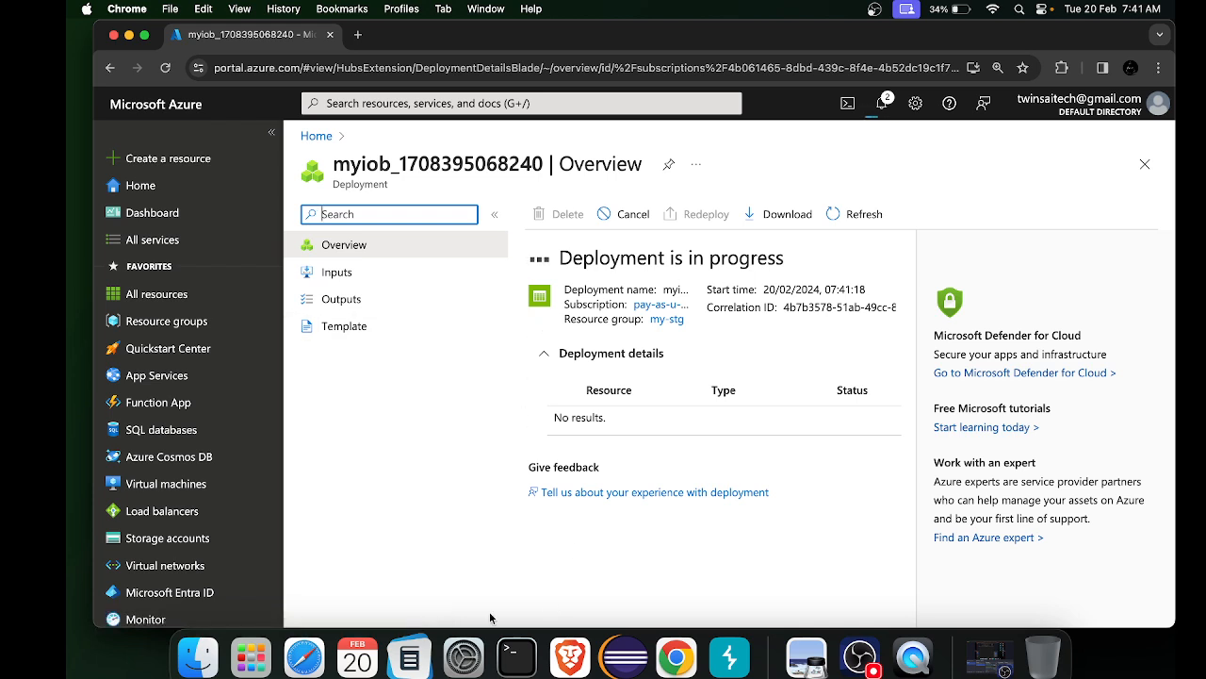
In the notes, replace the "— s3" text after "container." on the blob line with ".exe"
{"action": "left_click", "coordinate": [409, 656]}
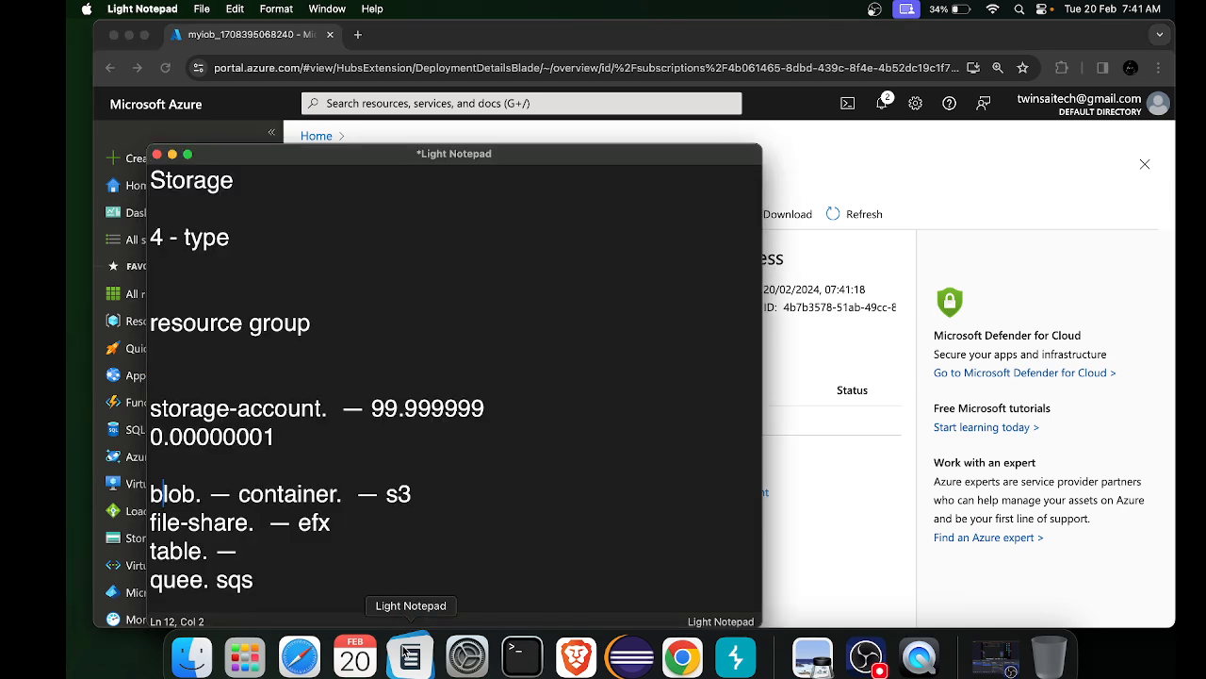
{"action": "left_click", "coordinate": [453, 485]}
{"action": "type", "text": "."}
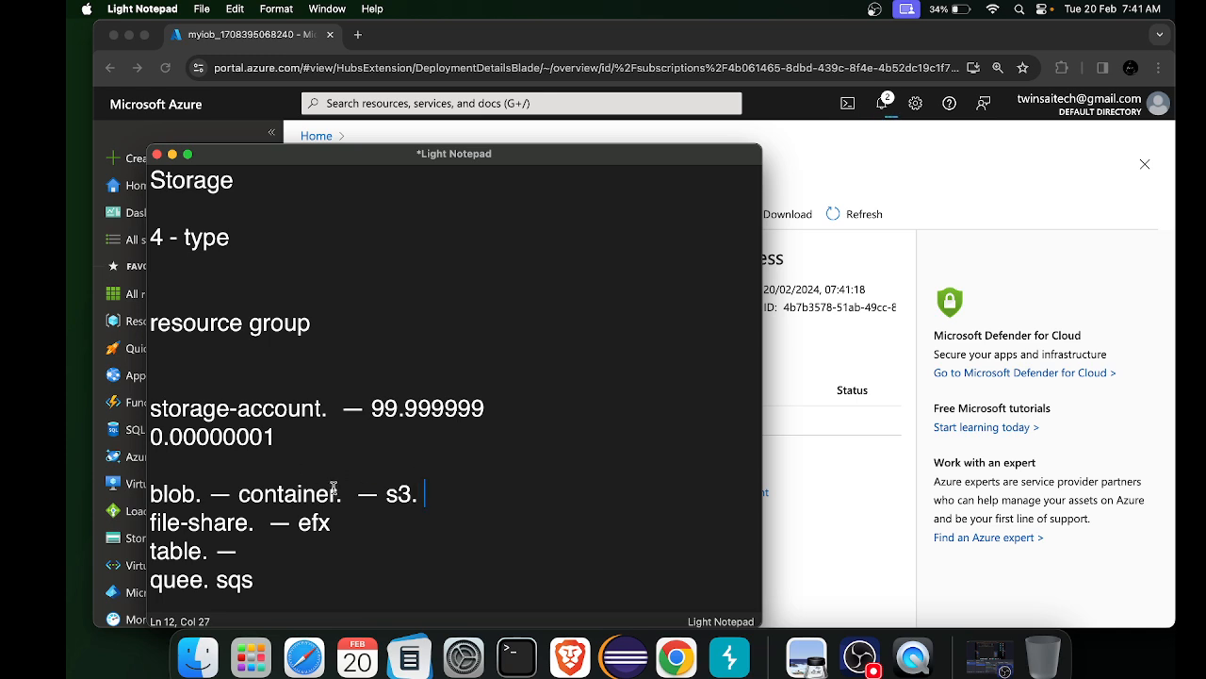
{"action": "key", "text": "BackSpace"}
{"action": "key", "text": "BackSpace"}
{"action": "key", "text": "BackSpace"}
{"action": "key", "text": "BackSpace"}
{"action": "key", "text": "BackSpace"}
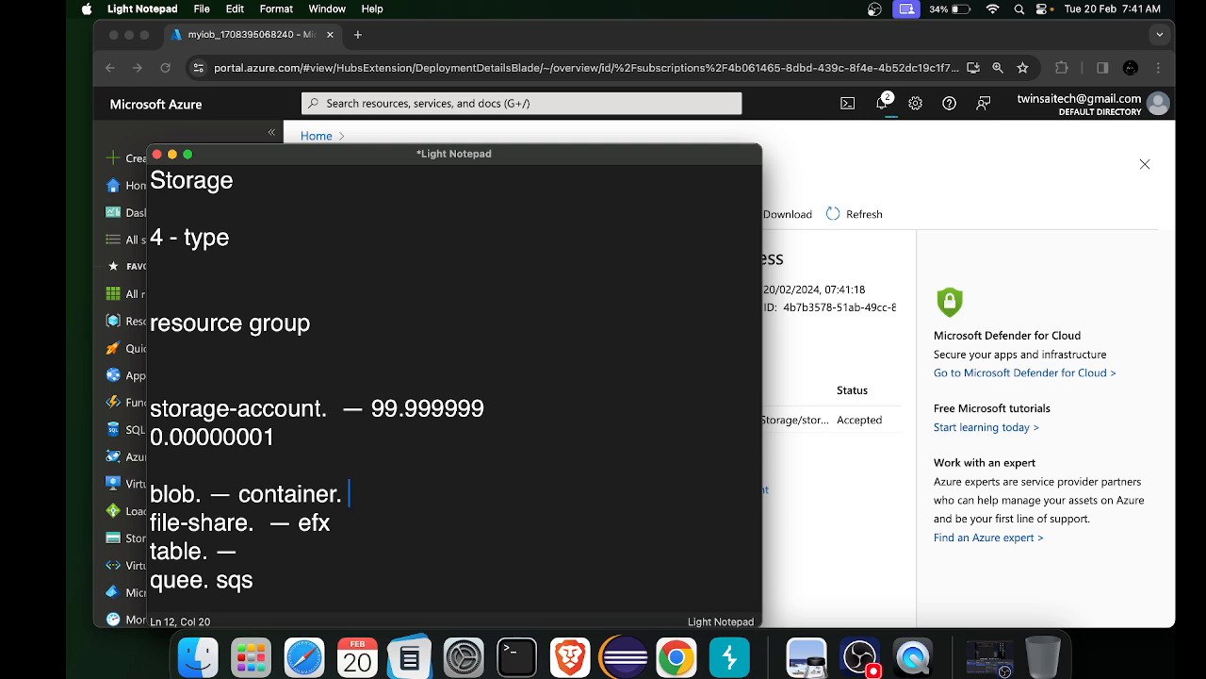
{"action": "type", "text": ".exe"}
{"action": "left_click", "coordinate": [353, 495]}
{"action": "left_click", "coordinate": [349, 495]}
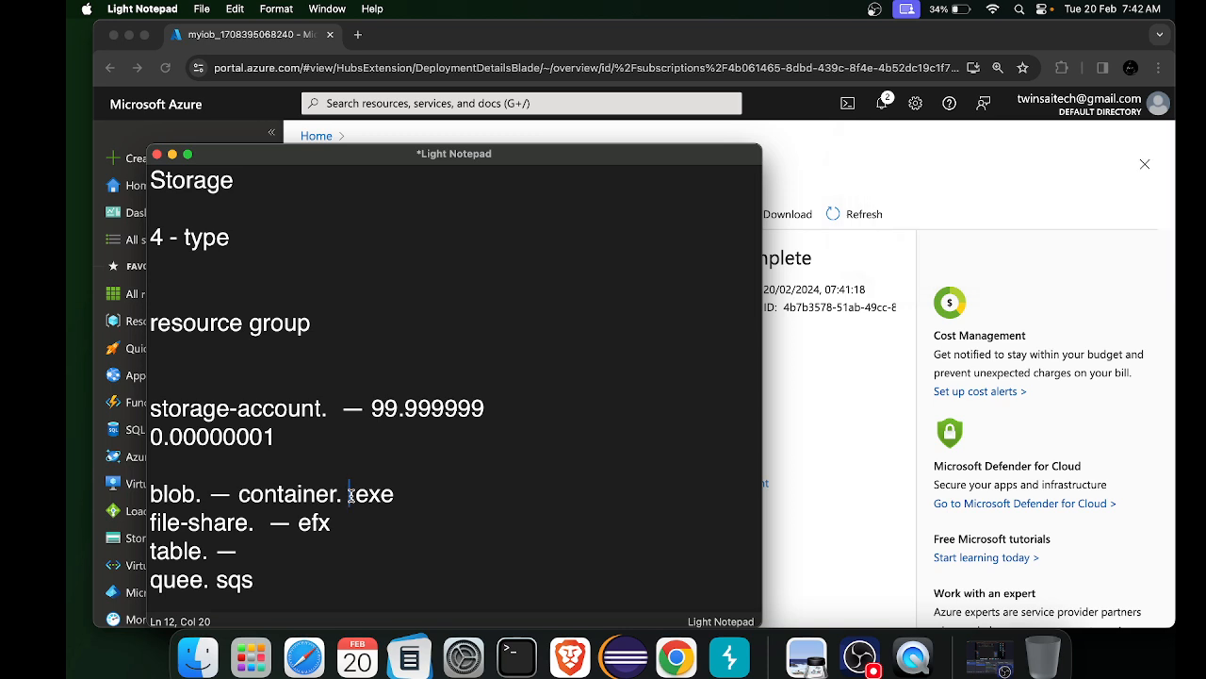
{"action": "type", "text": "."}
Highlight "blob. — container." in the notes and place the cursor at the end of that line
{"action": "left_click_drag", "start_coordinate": [350, 494], "coordinate": [189, 495]}
{"action": "left_click", "coordinate": [194, 494]}
{"action": "left_click_drag", "start_coordinate": [348, 494], "coordinate": [67, 494]}
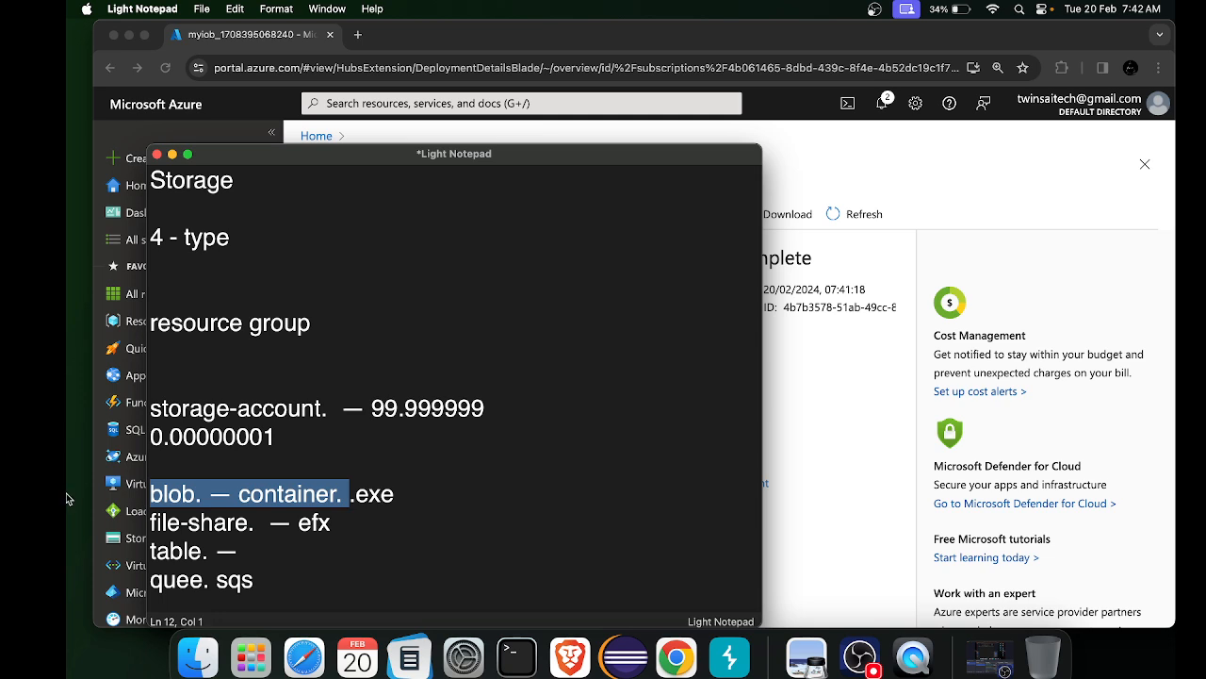
{"action": "left_click", "coordinate": [394, 494]}
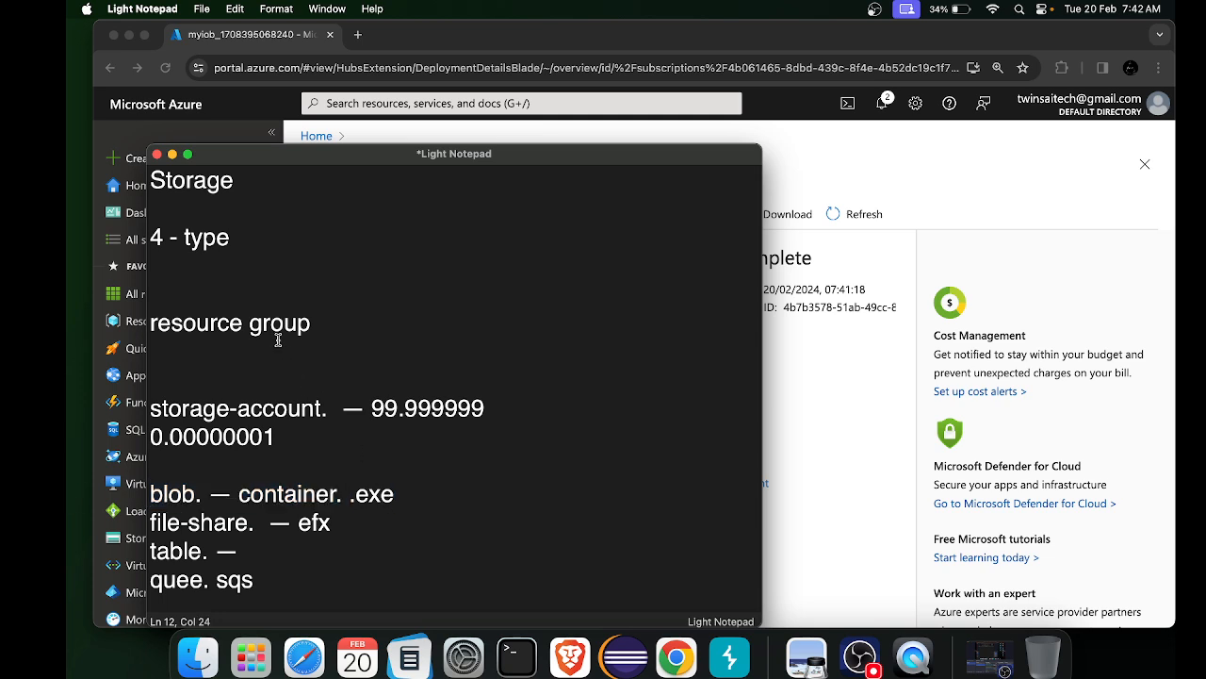
Close the notes without saving the changes and open the my-stg resource group in the Azure portal
{"action": "left_click", "coordinate": [157, 153]}
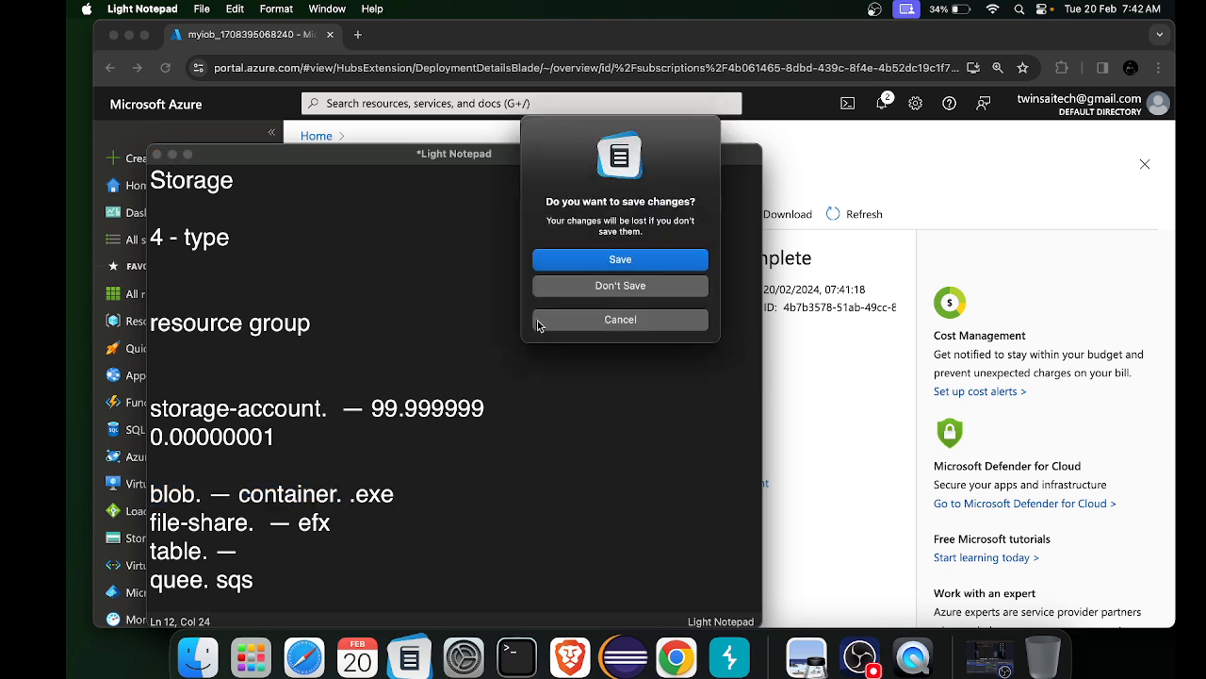
{"action": "left_click", "coordinate": [582, 286]}
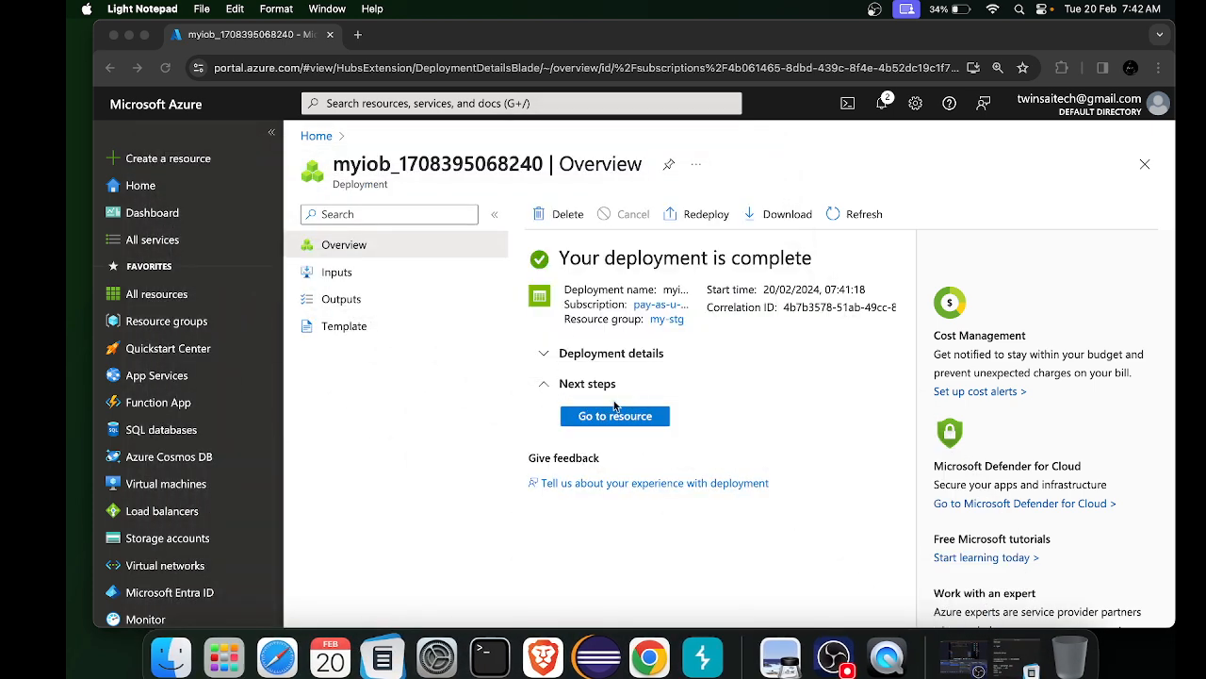
{"action": "left_click", "coordinate": [315, 138]}
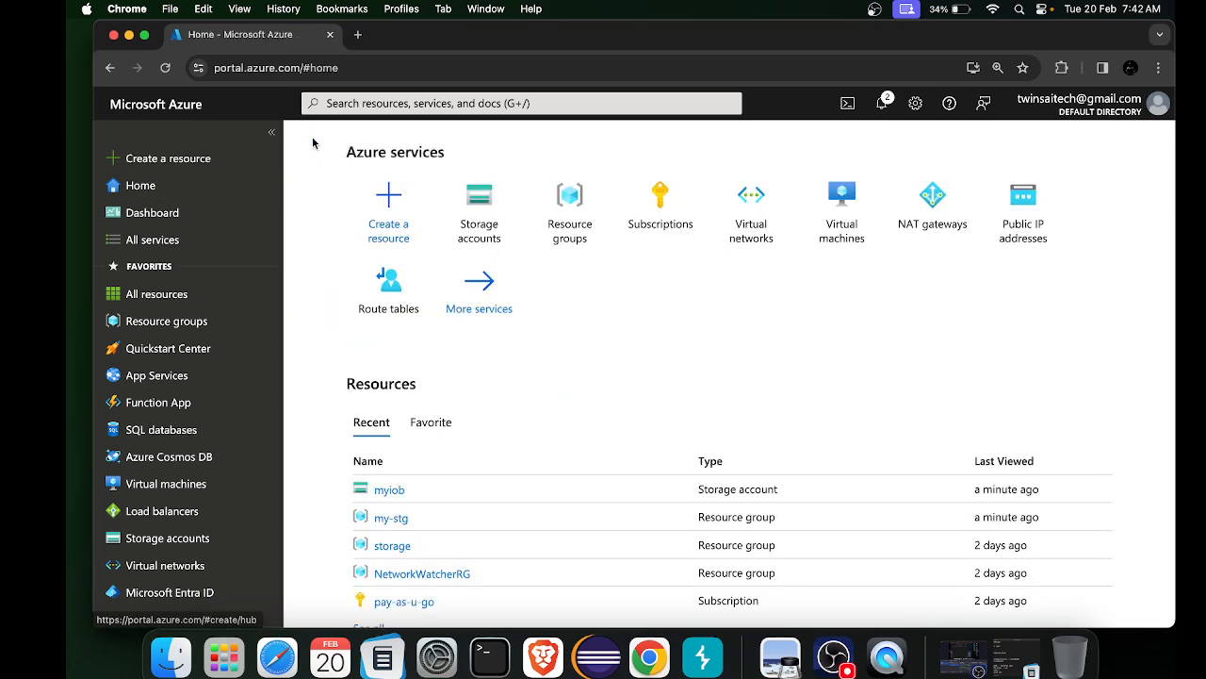
{"action": "left_click", "coordinate": [581, 233]}
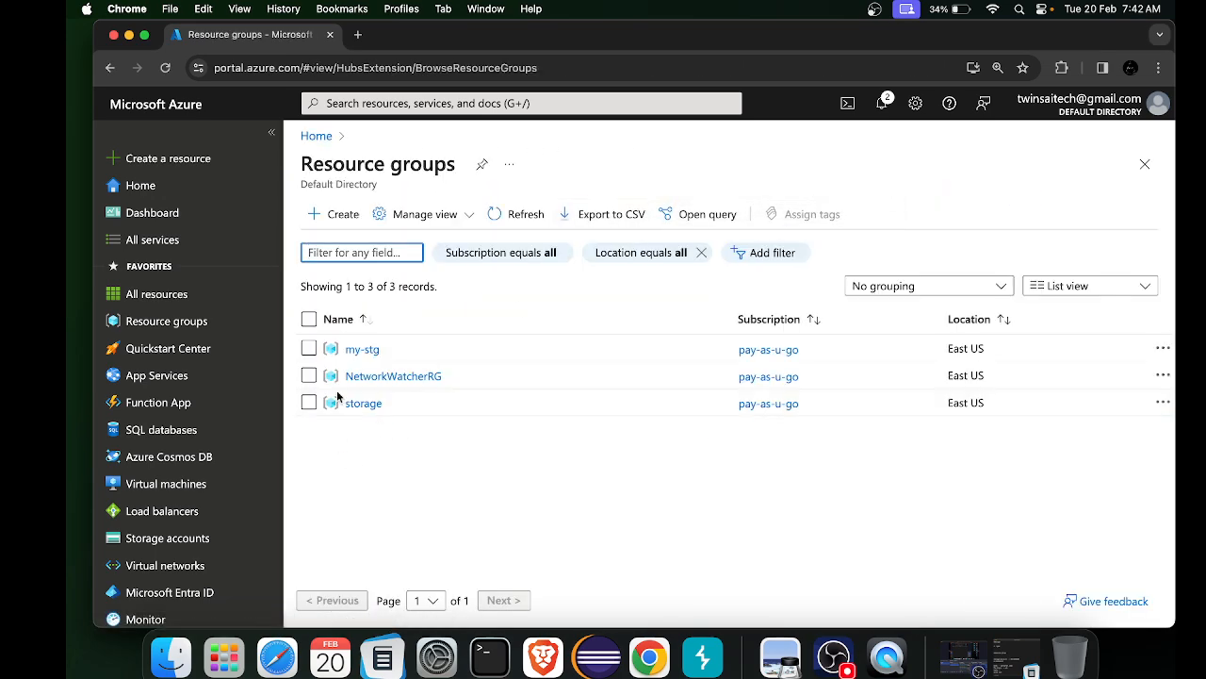
{"action": "left_click", "coordinate": [355, 349]}
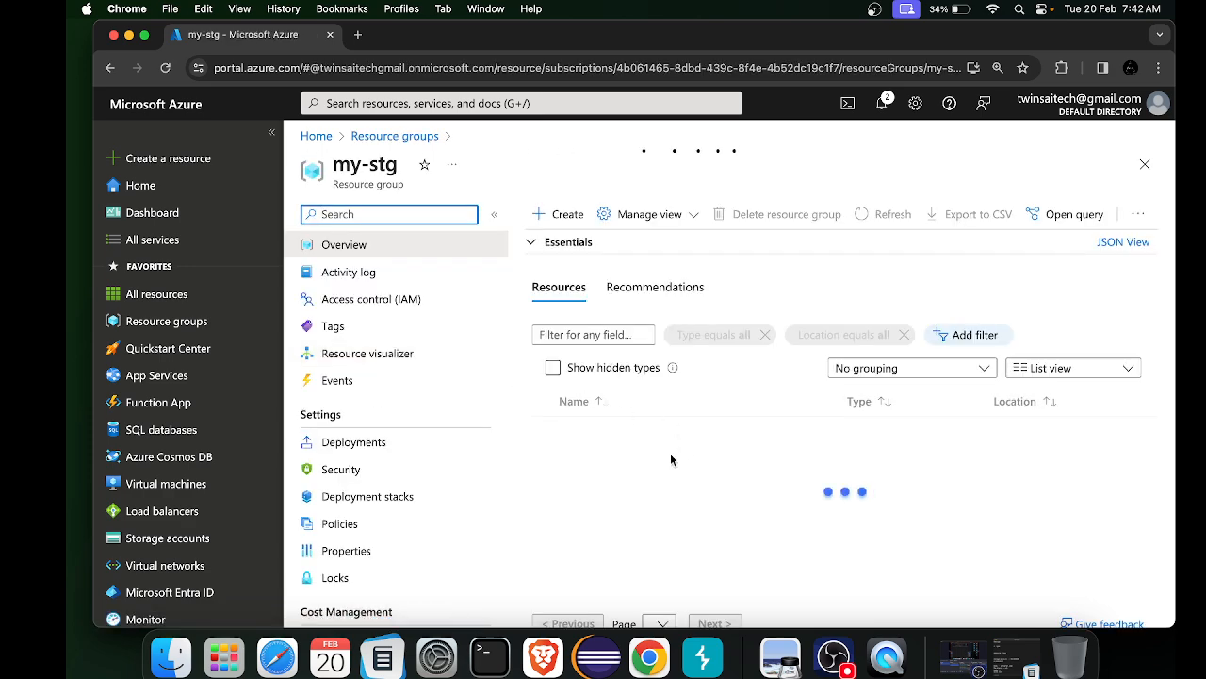
Open the myiob storage account from the storage accounts list, look over its details and data storage options, and display its file shares
{"action": "left_click", "coordinate": [317, 137]}
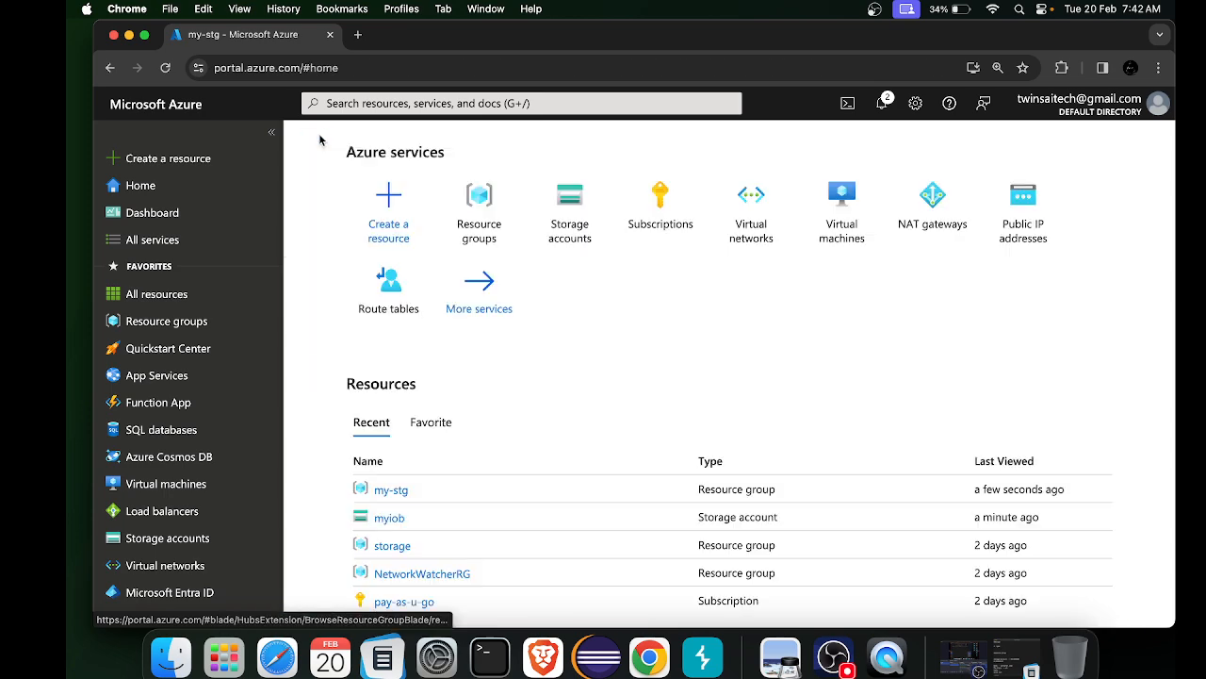
{"action": "left_click", "coordinate": [581, 215]}
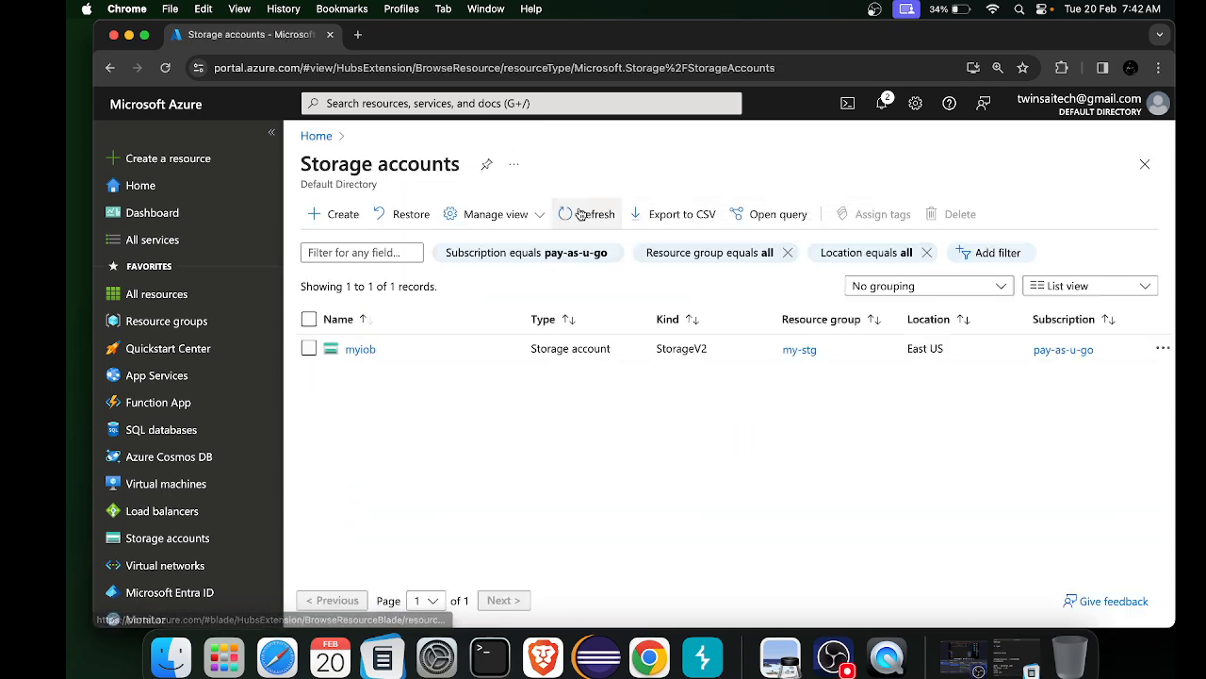
{"action": "left_click", "coordinate": [361, 349]}
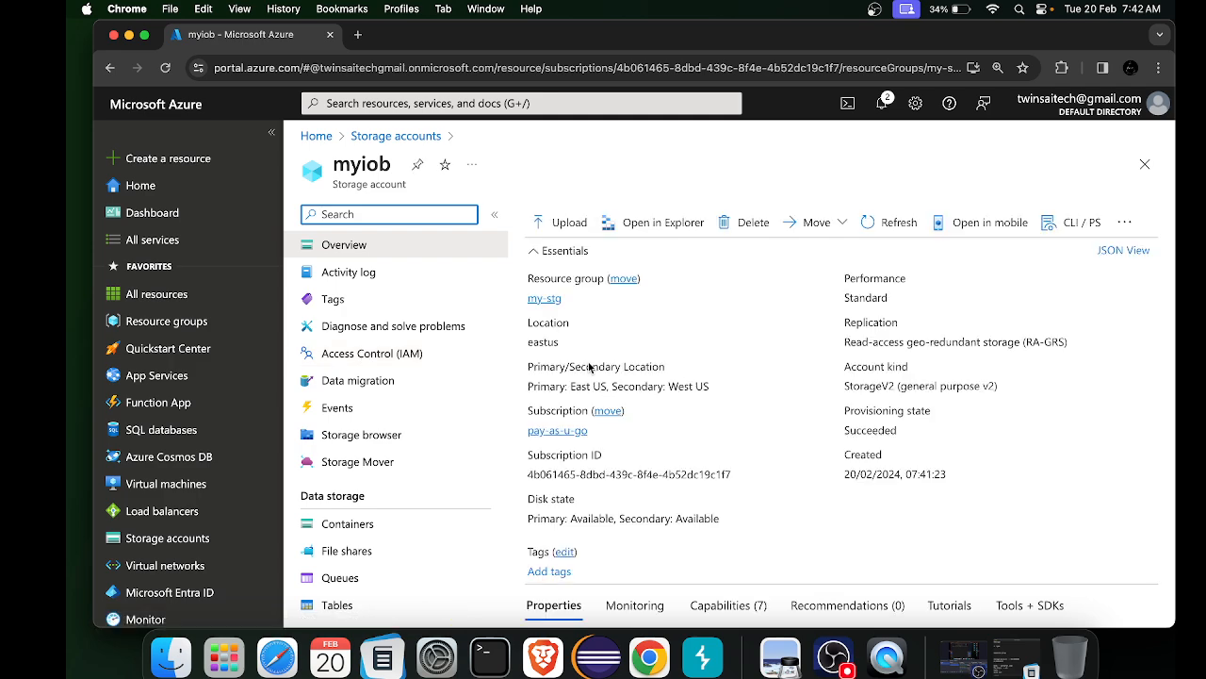
{"action": "scroll", "coordinate": [827, 393], "scroll_direction": "down", "scroll_amount": 1}
{"action": "scroll", "coordinate": [828, 393], "scroll_direction": "up", "scroll_amount": 1}
{"action": "scroll", "coordinate": [349, 368], "scroll_direction": "down", "scroll_amount": 5}
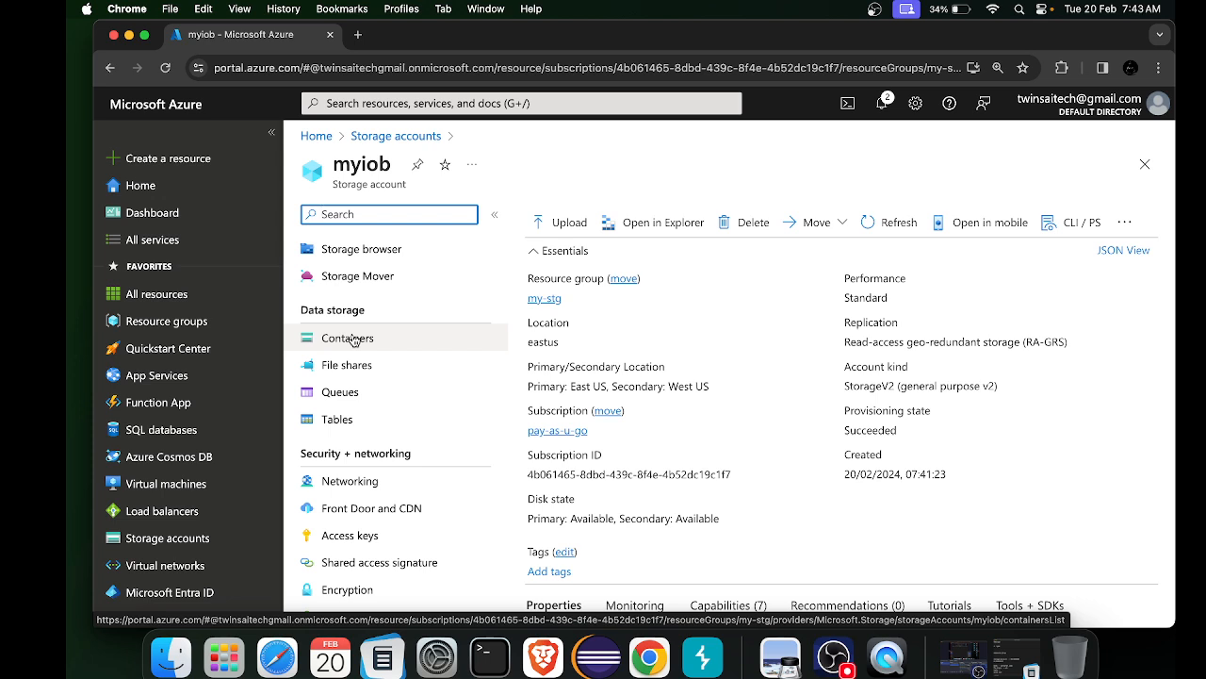
{"action": "left_click", "coordinate": [366, 391]}
{"action": "left_click", "coordinate": [343, 373]}
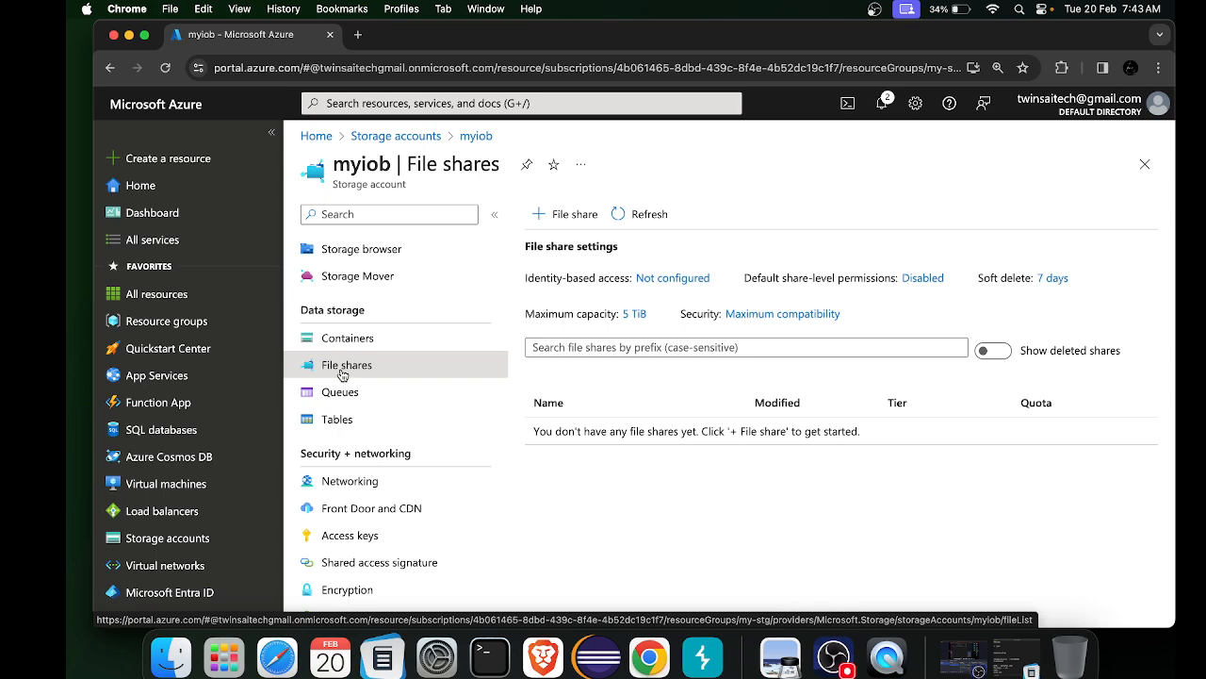
Search the web for "online drawing board" in a new browser tab and open Sketchpad from the results
{"action": "left_click", "coordinate": [358, 35]}
{"action": "type", "text": "online drawing board"}
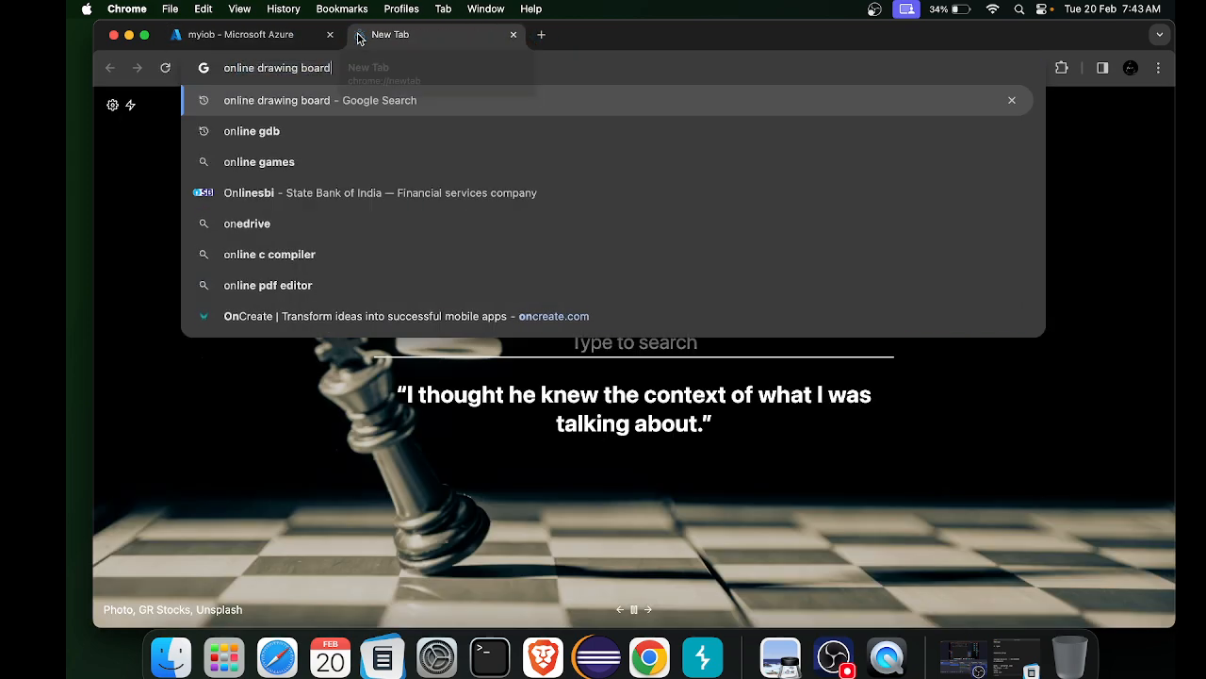
{"action": "key", "text": "Return"}
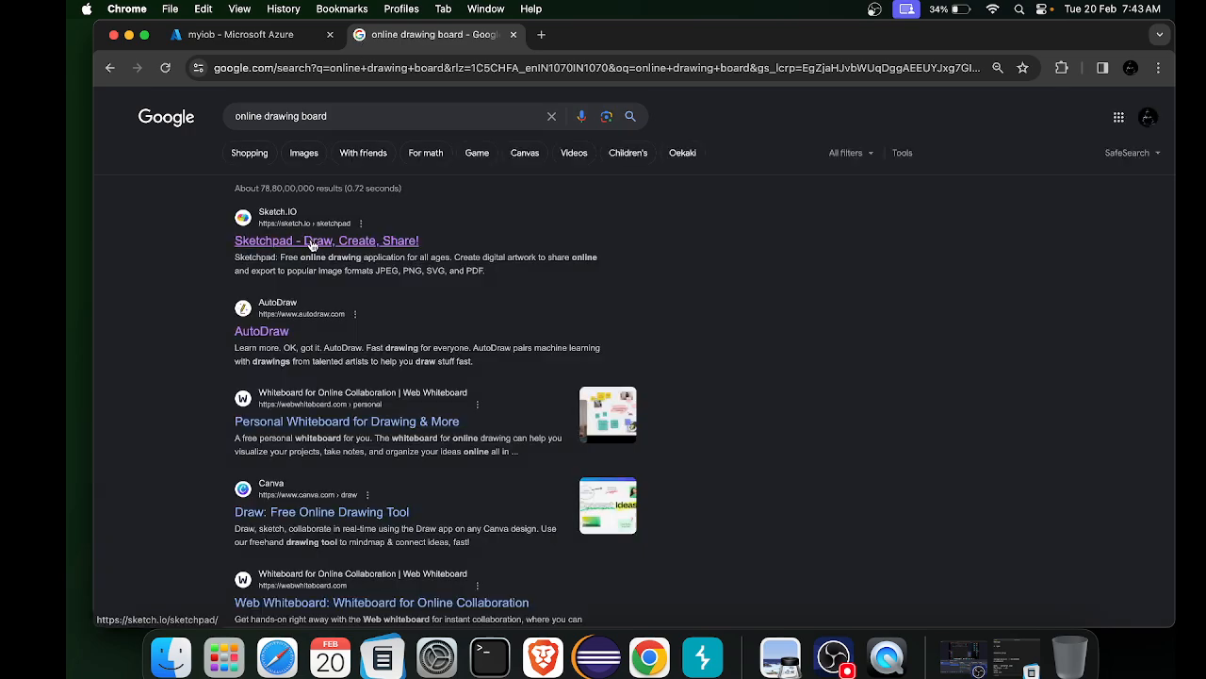
{"action": "left_click", "coordinate": [312, 242]}
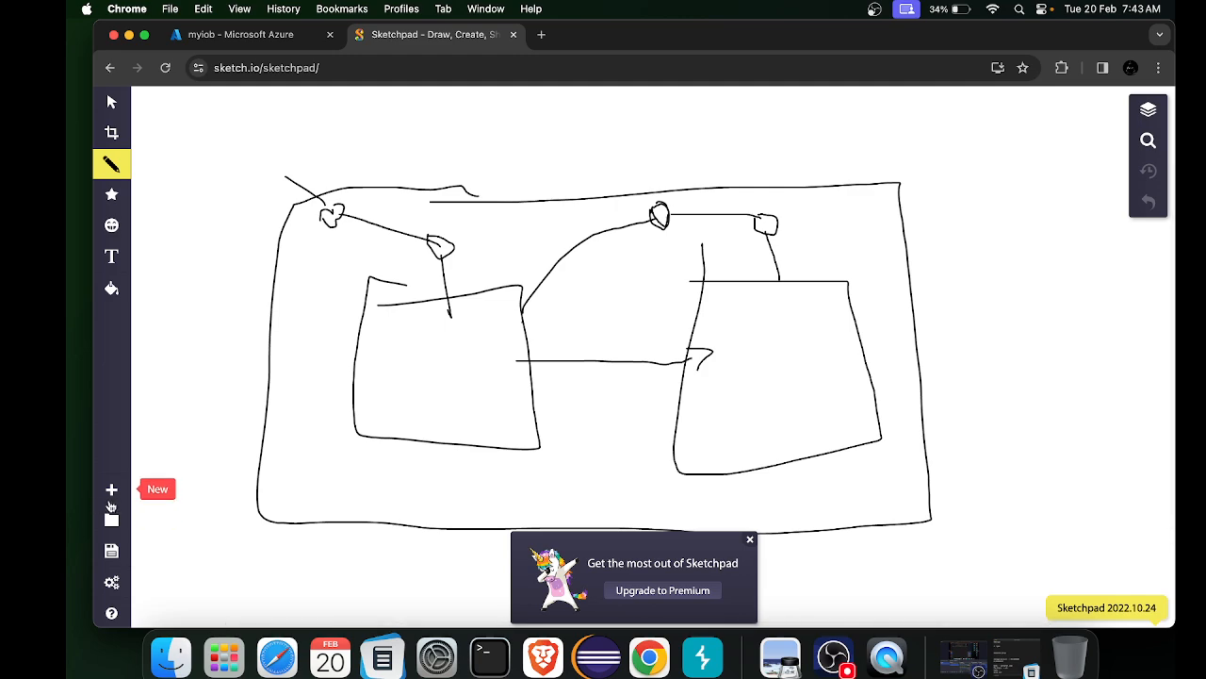
Create a new 1440 by 713 px canvas and sketch two large boxes linked by lines through a small box between them
{"action": "left_click", "coordinate": [111, 491]}
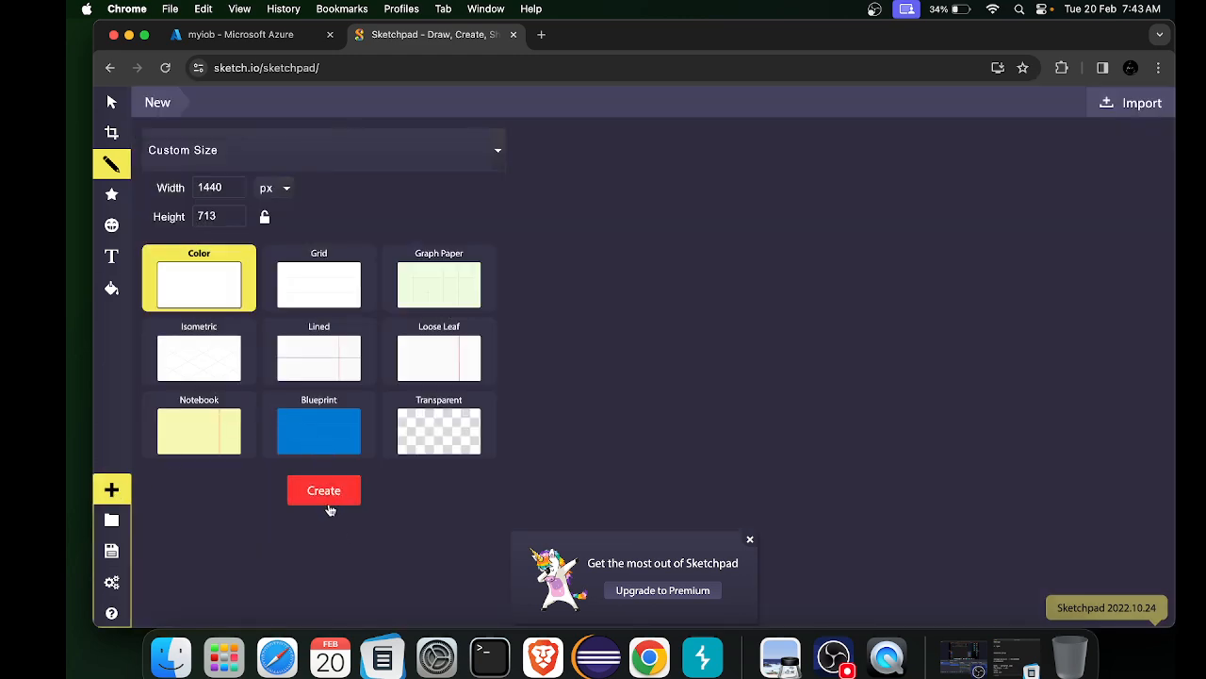
{"action": "left_click", "coordinate": [325, 500]}
{"action": "mouse_move", "coordinate": [295, 215]}
{"action": "left_mouse_down"}
{"action": "mouse_move", "coordinate": [431, 210]}
{"action": "mouse_move", "coordinate": [489, 285]}
{"action": "mouse_move", "coordinate": [303, 396]}
{"action": "mouse_move", "coordinate": [278, 232]}
{"action": "mouse_move", "coordinate": [326, 215]}
{"action": "left_mouse_up"}
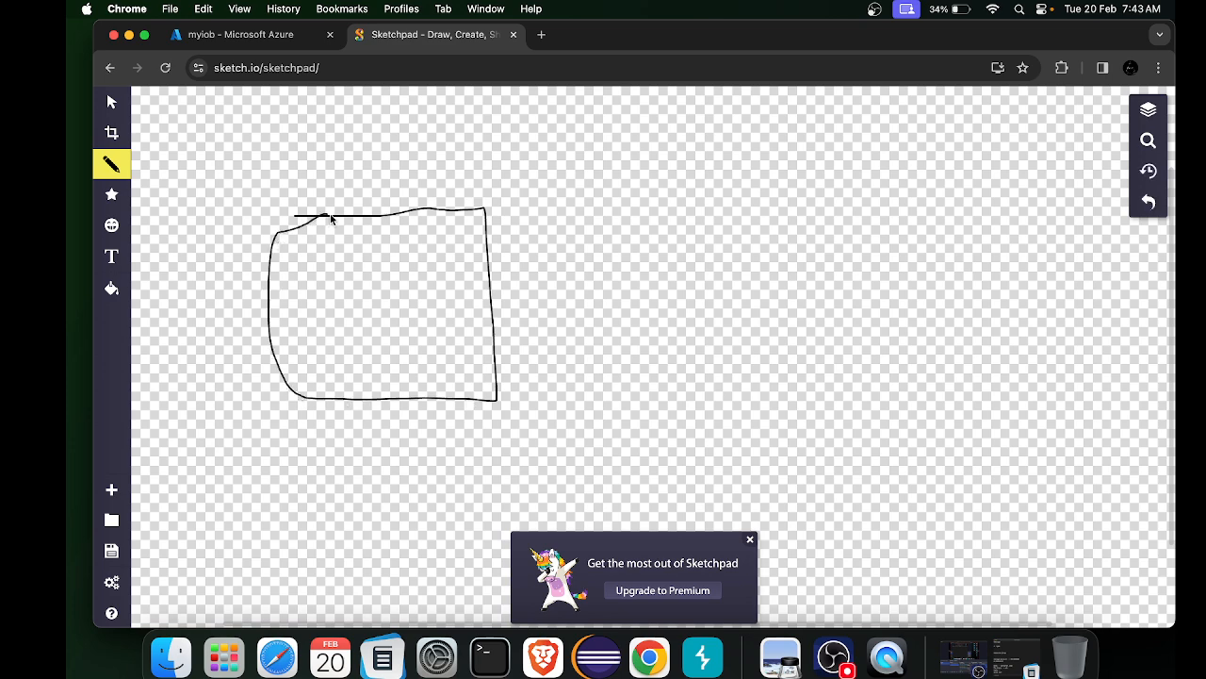
{"action": "mouse_move", "coordinate": [758, 202]}
{"action": "left_mouse_down"}
{"action": "mouse_move", "coordinate": [895, 329]}
{"action": "mouse_move", "coordinate": [708, 396]}
{"action": "mouse_move", "coordinate": [700, 216]}
{"action": "mouse_move", "coordinate": [733, 201]}
{"action": "left_mouse_up"}
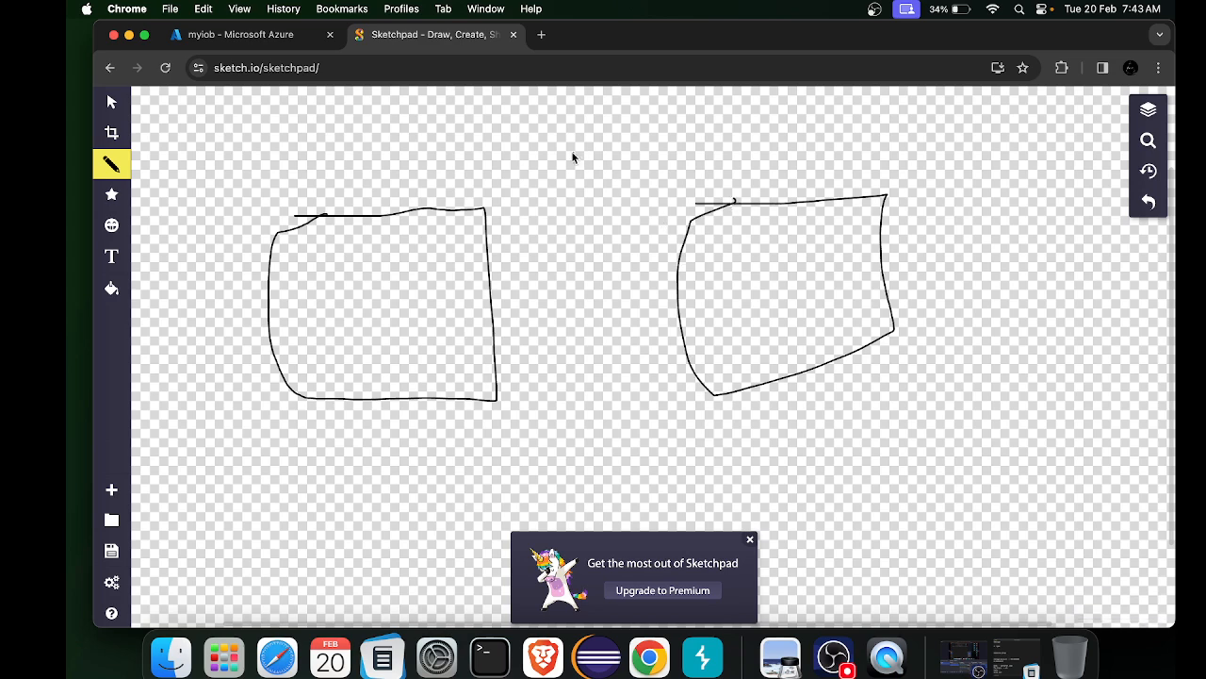
{"action": "mouse_move", "coordinate": [578, 162]}
{"action": "left_mouse_down"}
{"action": "mouse_move", "coordinate": [610, 209]}
{"action": "mouse_move", "coordinate": [552, 162]}
{"action": "mouse_move", "coordinate": [492, 249]}
{"action": "left_mouse_up"}
{"action": "left_click_drag", "start_coordinate": [614, 181], "coordinate": [698, 235]}
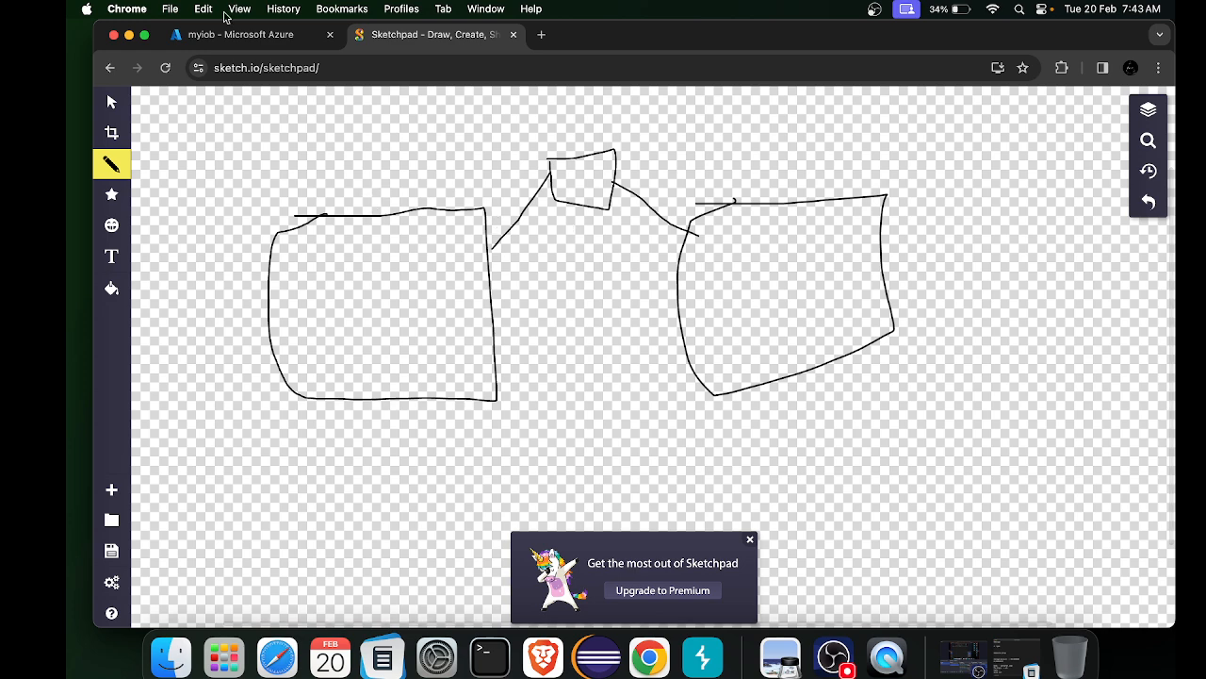
Return to the myiob storage account in the Azure portal and look through its queues, tables and containers
{"action": "left_click", "coordinate": [237, 34]}
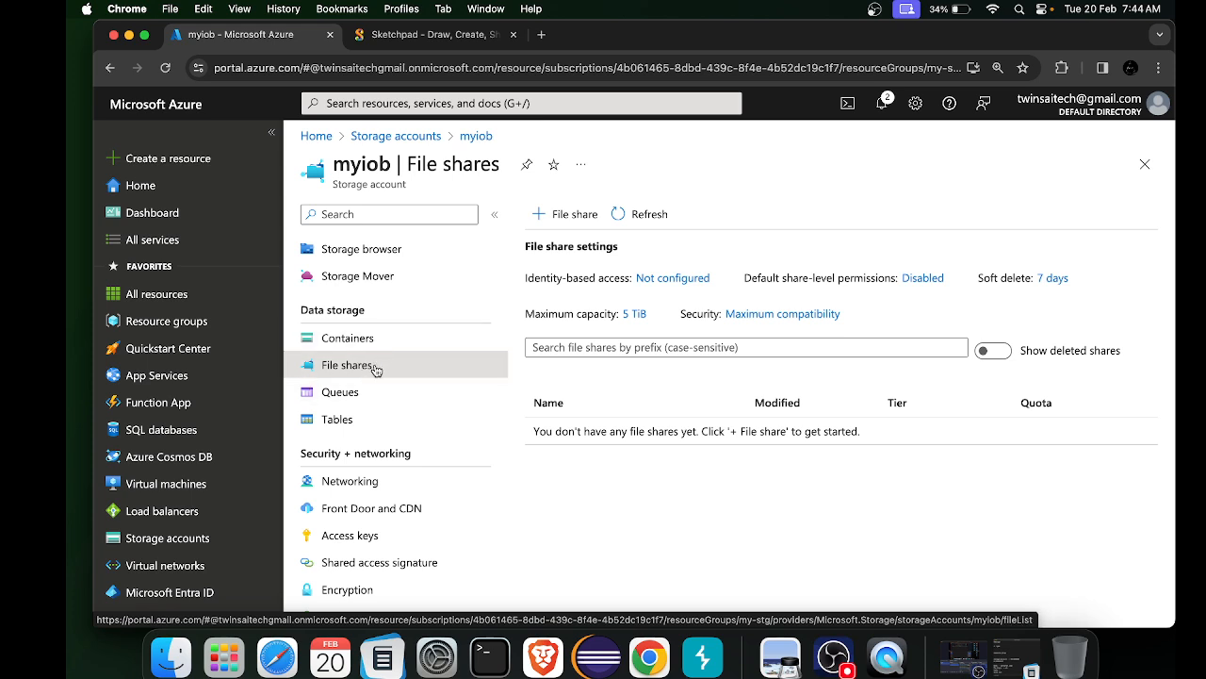
{"action": "left_click", "coordinate": [346, 399]}
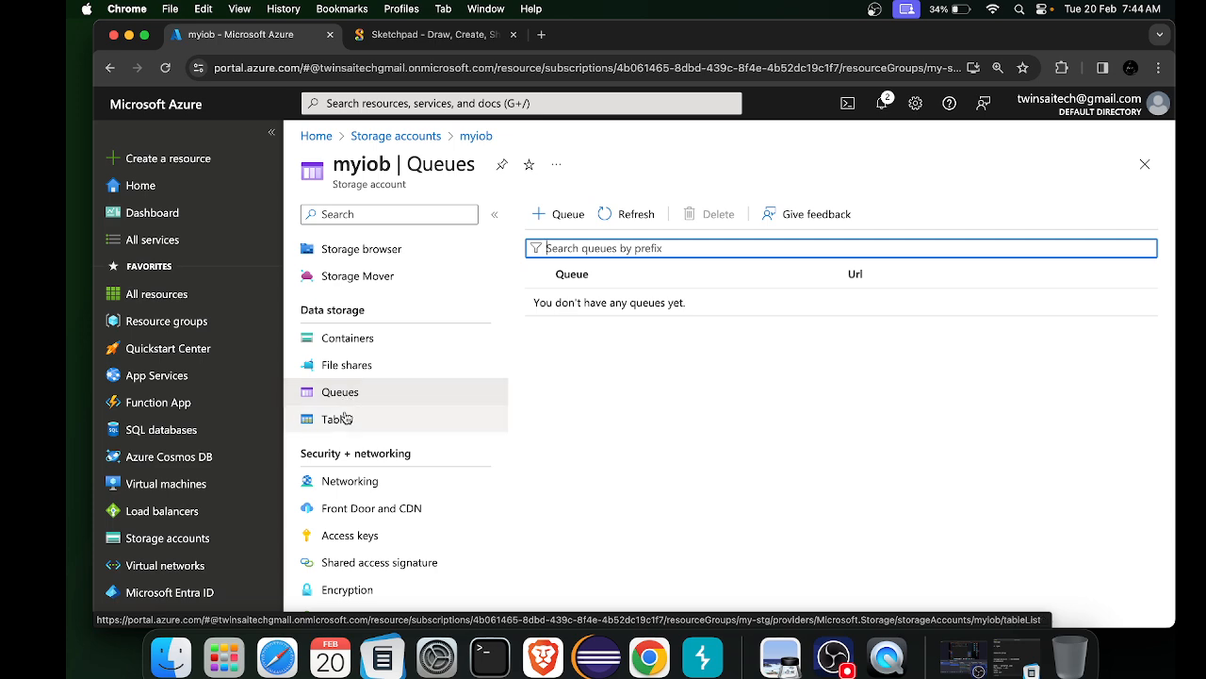
{"action": "left_click", "coordinate": [342, 429]}
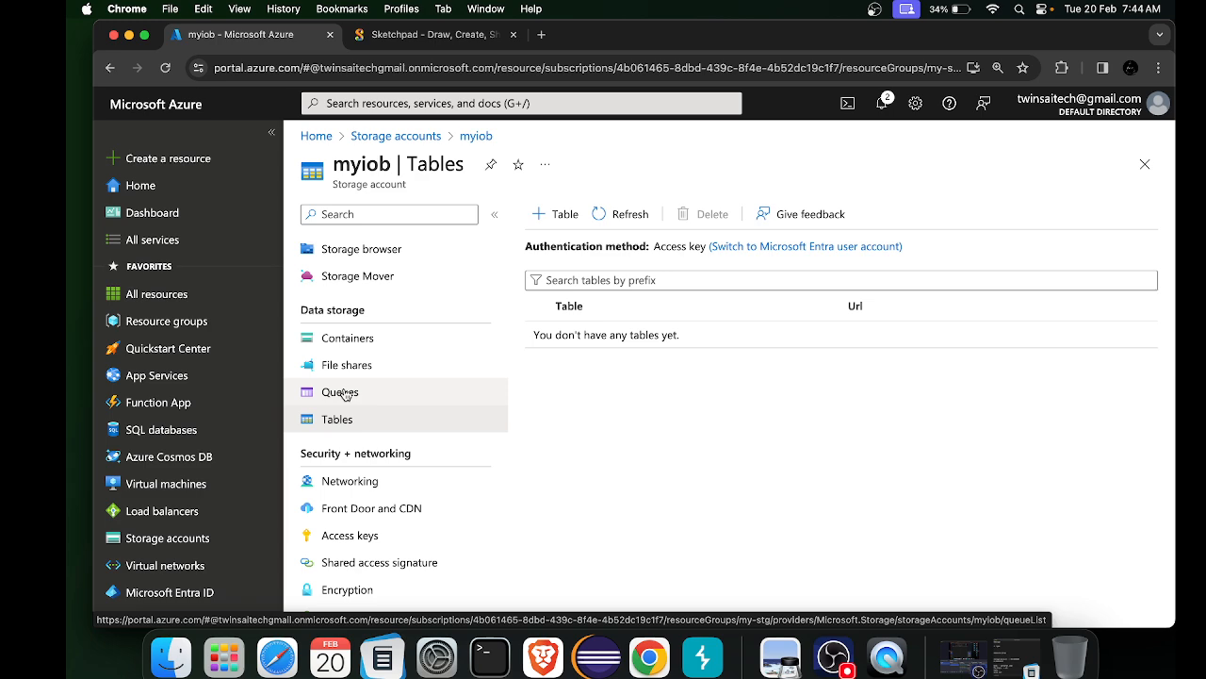
{"action": "left_click", "coordinate": [351, 341]}
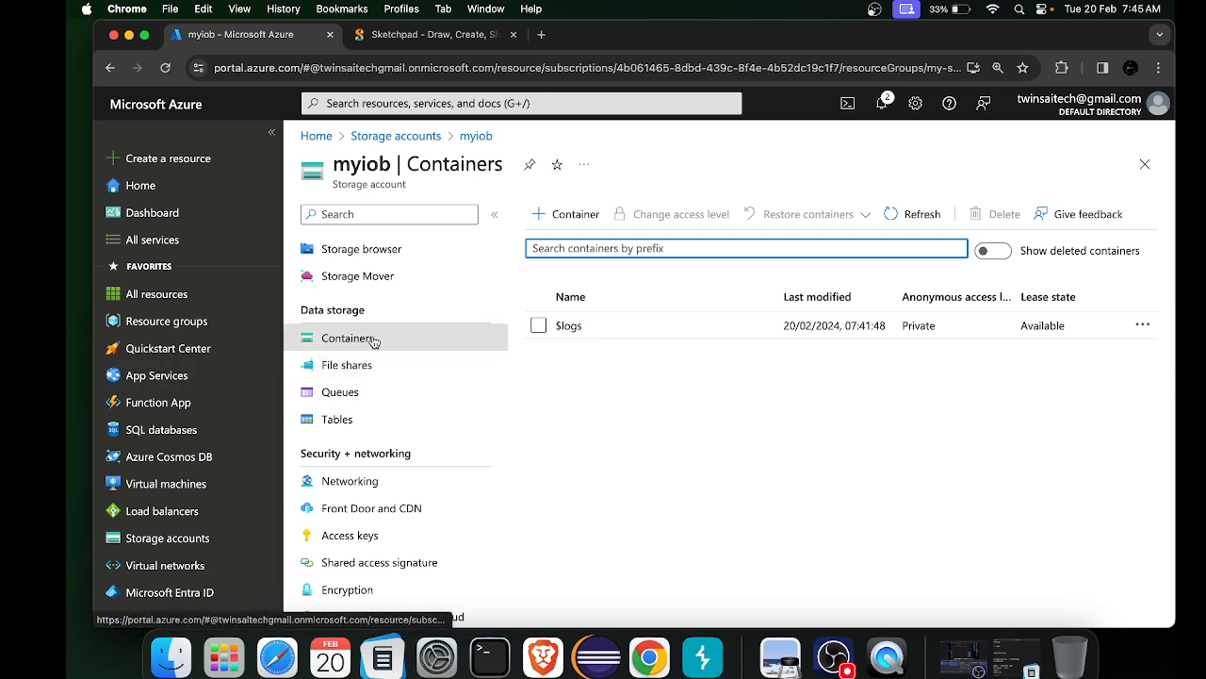
{"action": "left_click", "coordinate": [608, 396]}
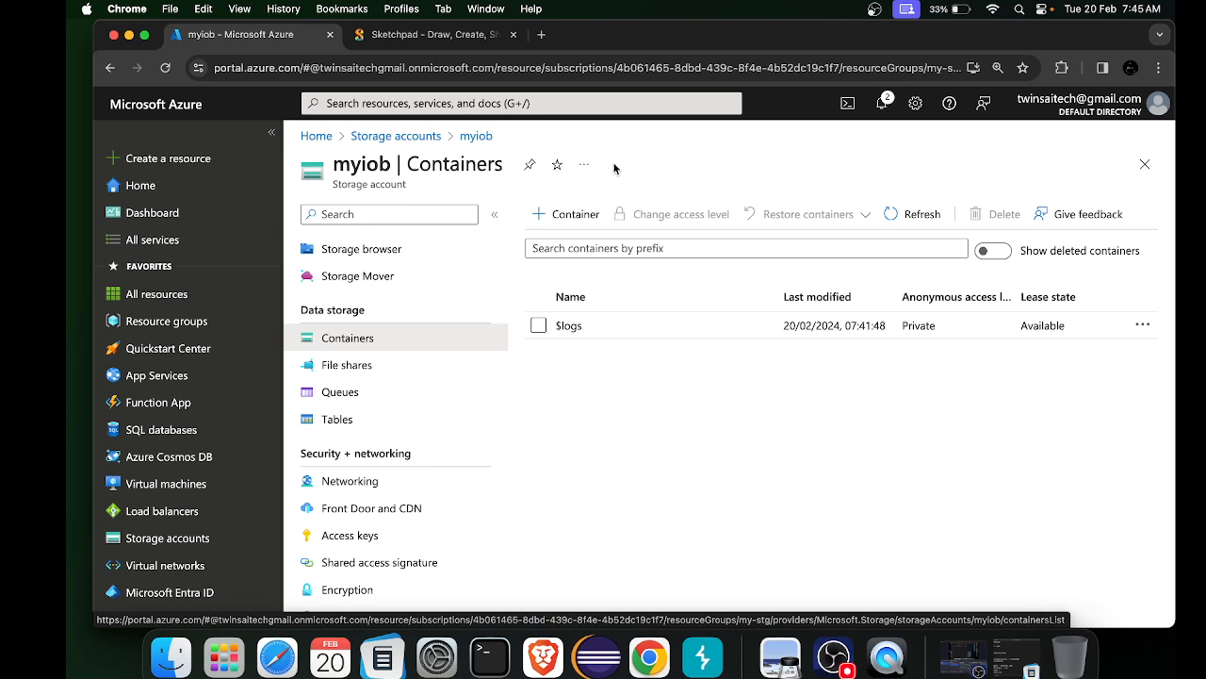
Create a container named mystg1 in the myiob storage account, keeping its private access level and default advanced settings
{"action": "left_click", "coordinate": [554, 216]}
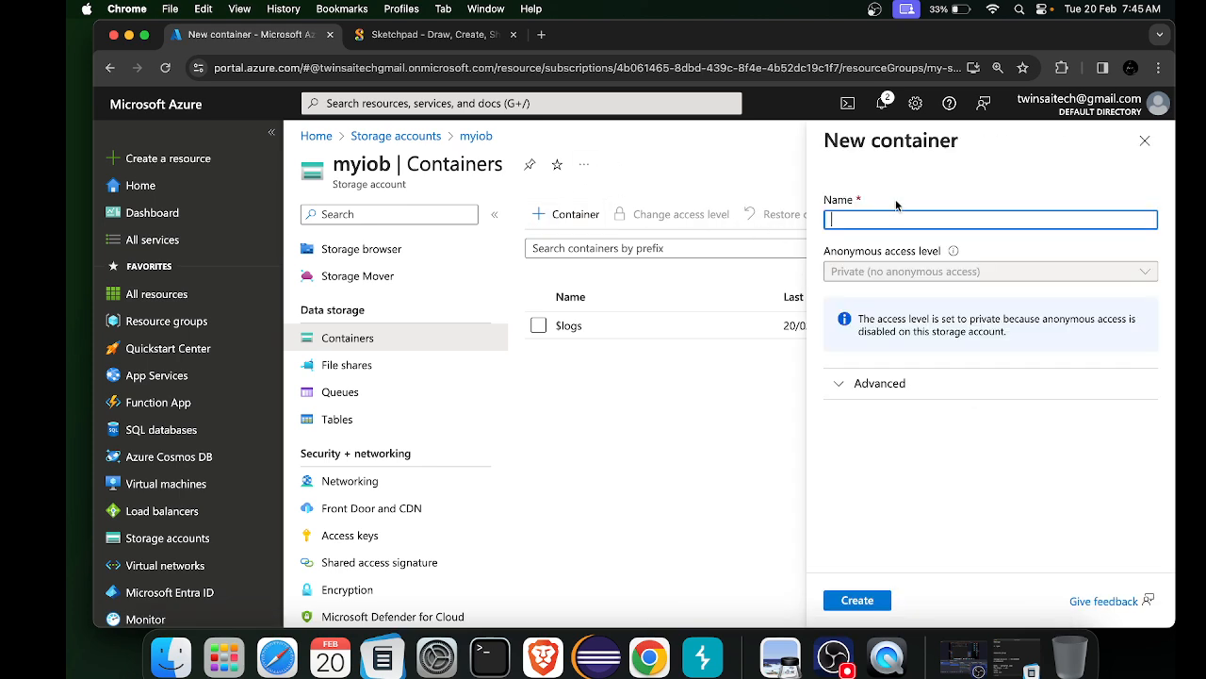
{"action": "left_click", "coordinate": [845, 222]}
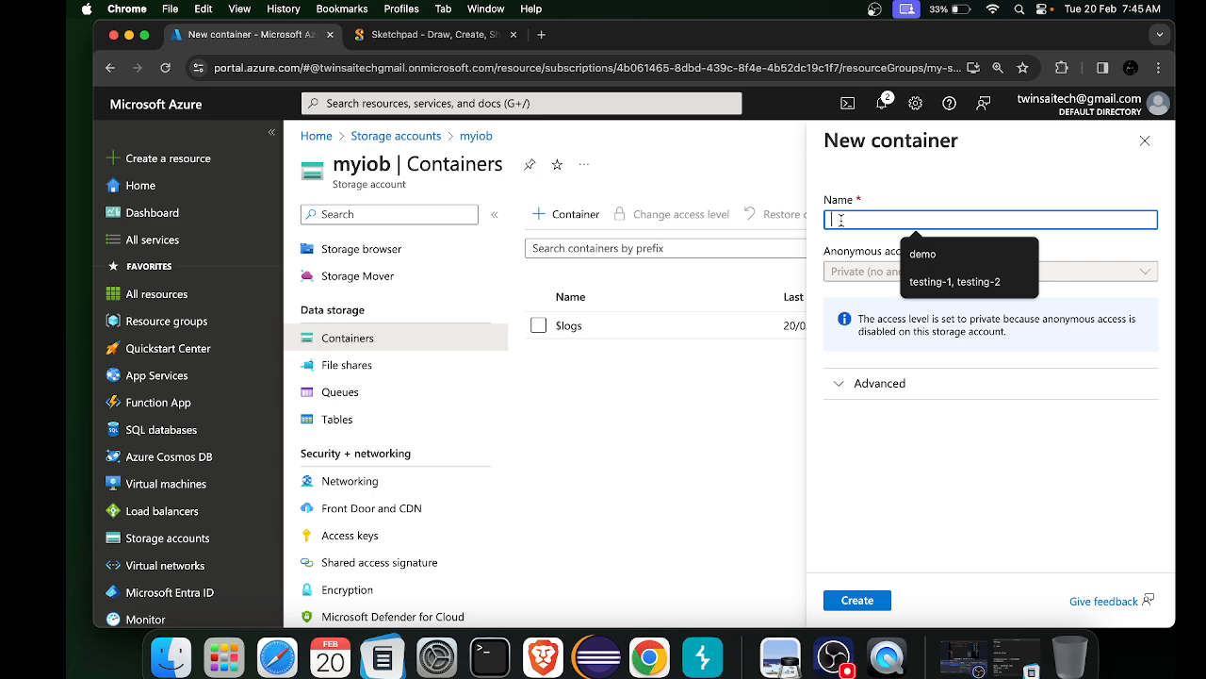
{"action": "type", "text": "mystg1"}
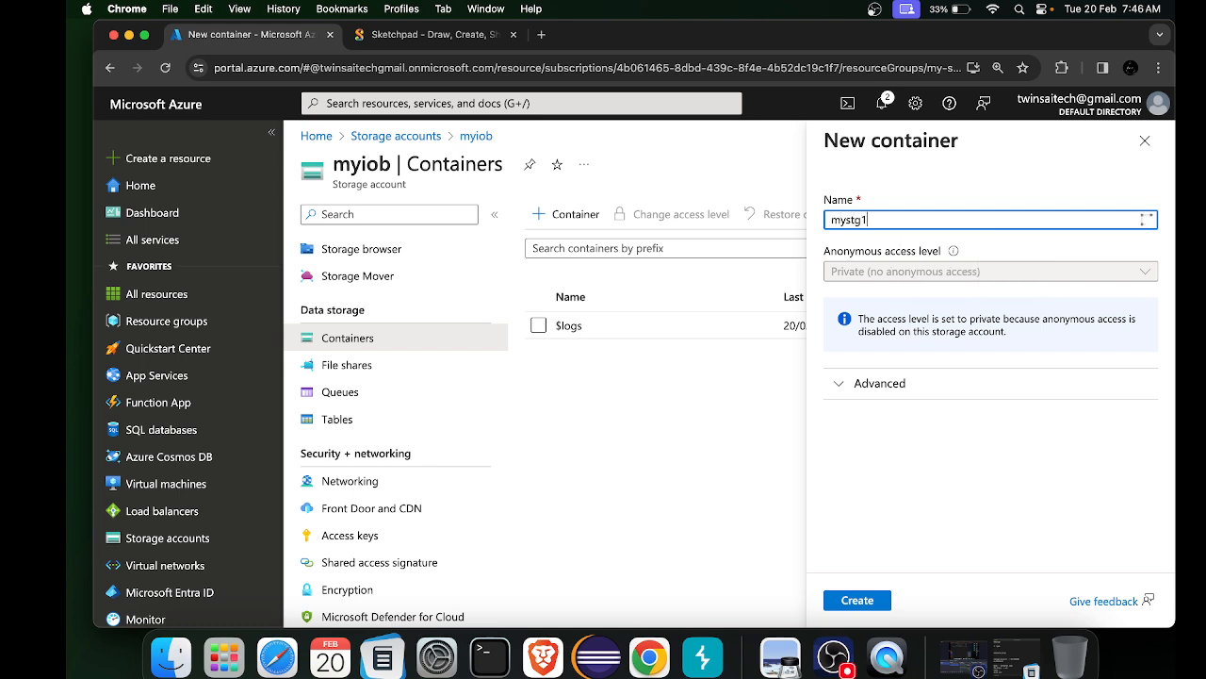
{"action": "left_click", "coordinate": [869, 391]}
{"action": "left_click", "coordinate": [869, 391]}
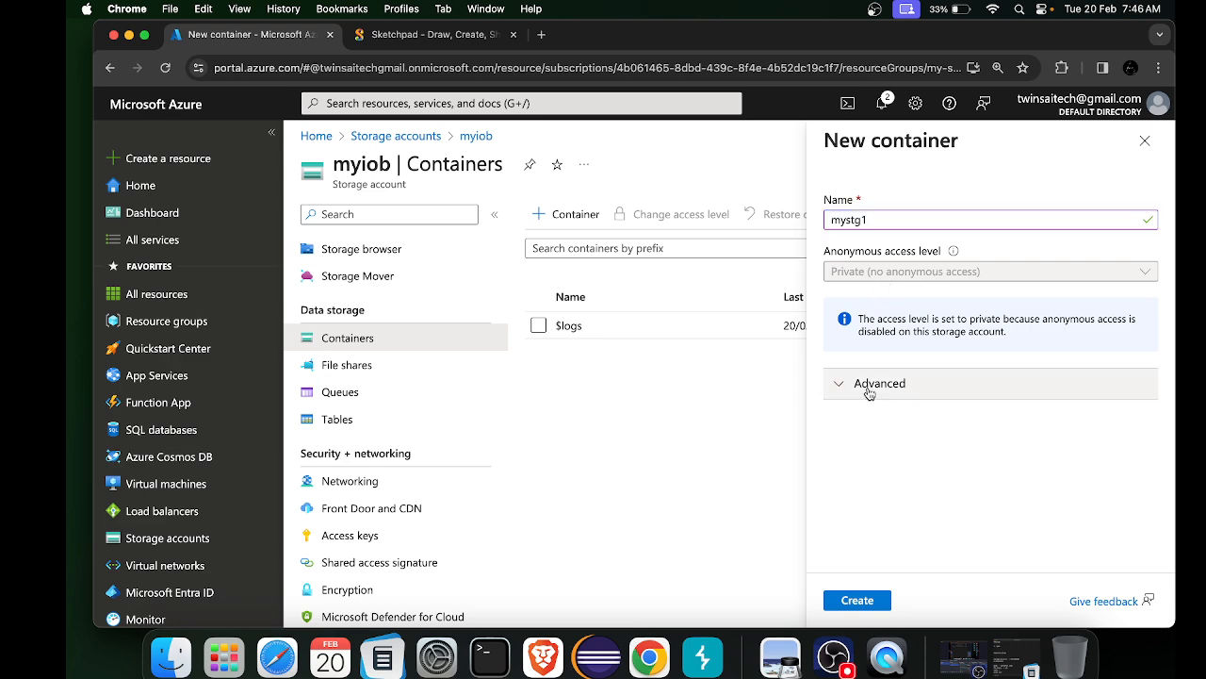
{"action": "left_click", "coordinate": [872, 599]}
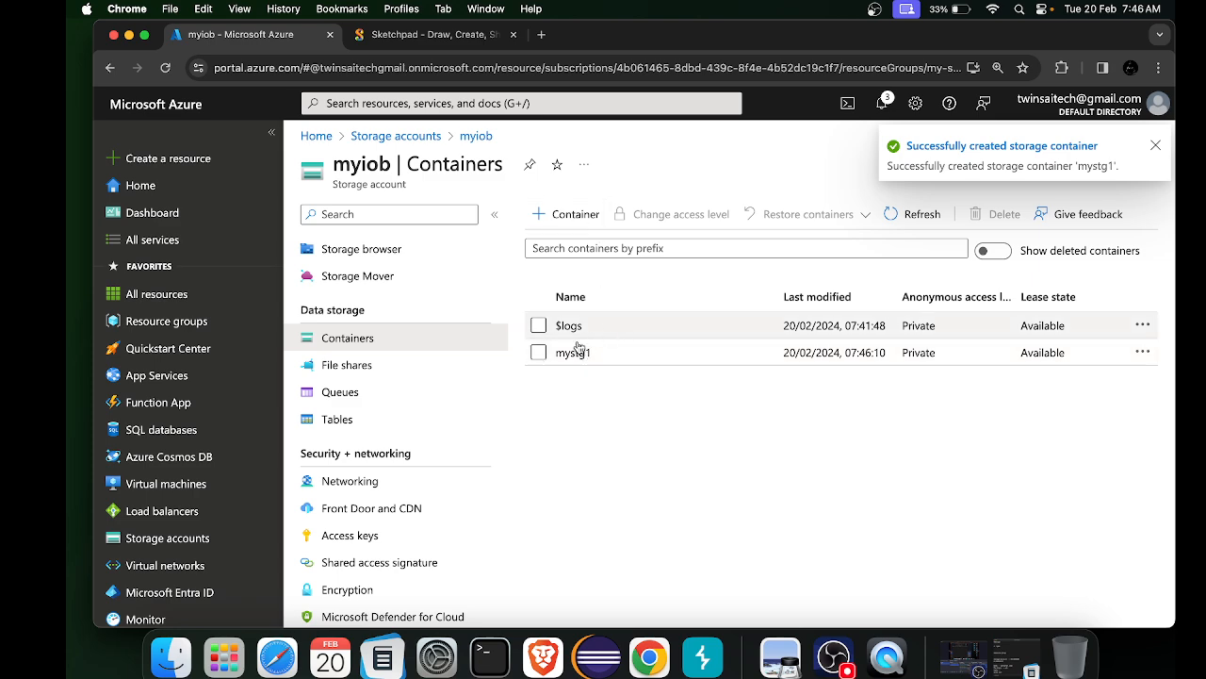
Upload maxresdefault.jpg from the Desktop folder as a blob into the mystg1 container
{"action": "left_click", "coordinate": [577, 352]}
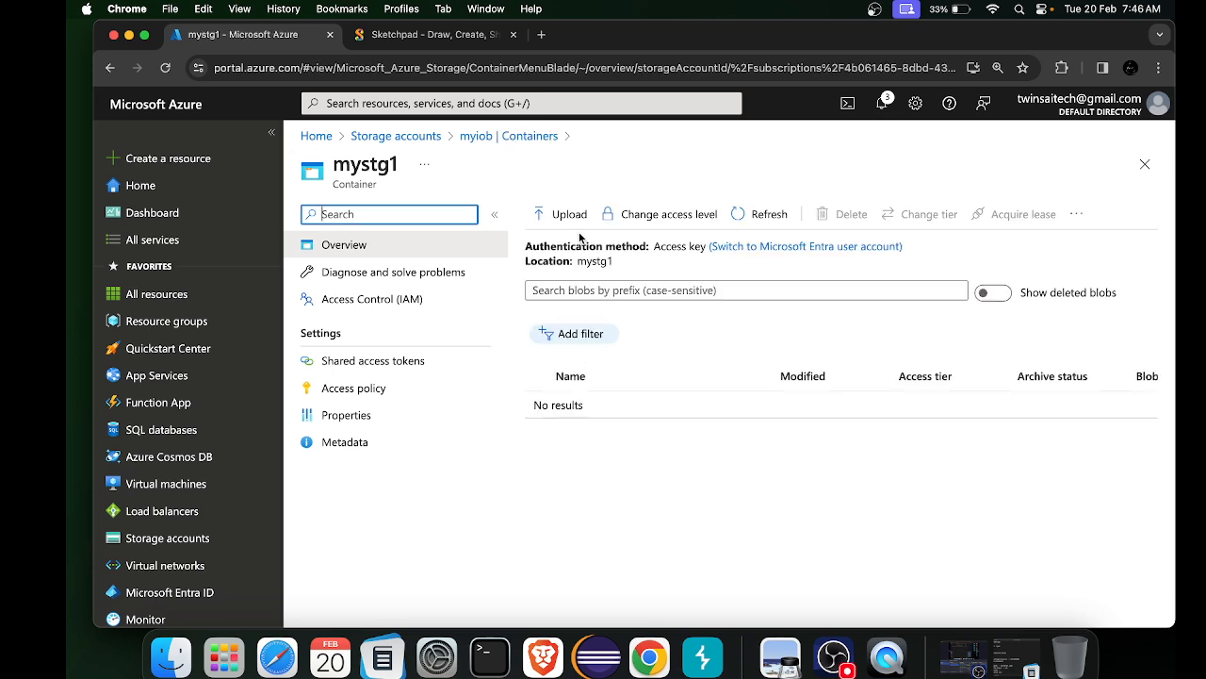
{"action": "left_click", "coordinate": [564, 215]}
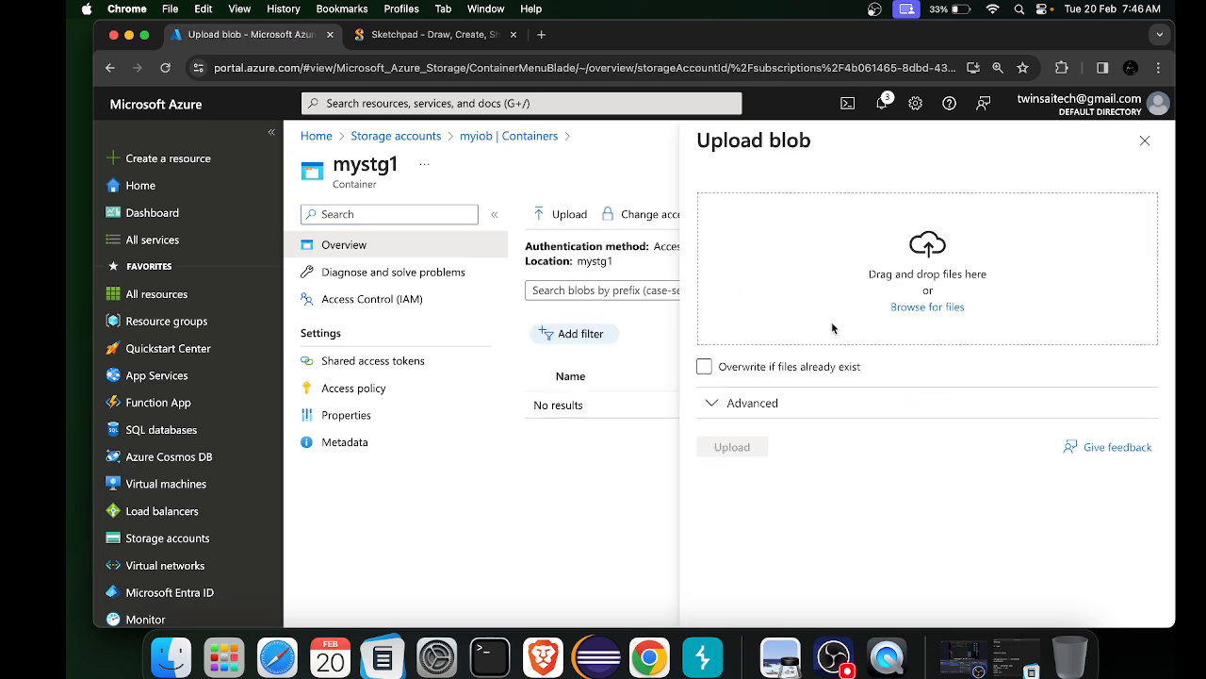
{"action": "left_click", "coordinate": [947, 307]}
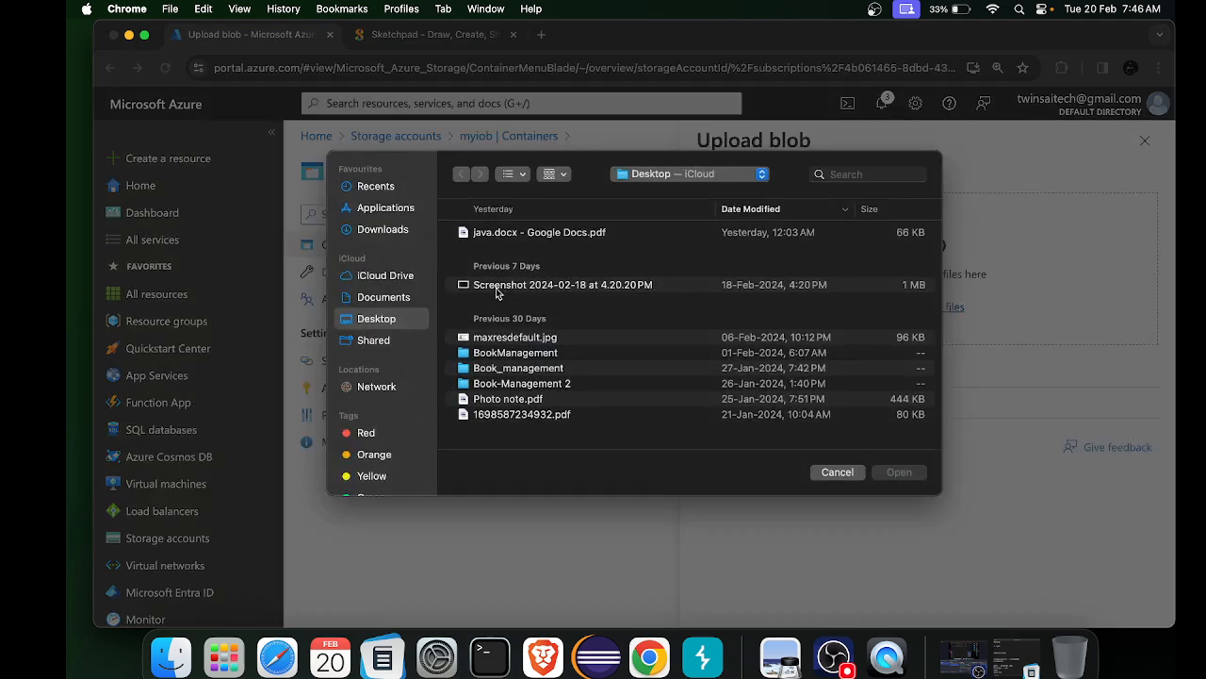
{"action": "left_click", "coordinate": [495, 341]}
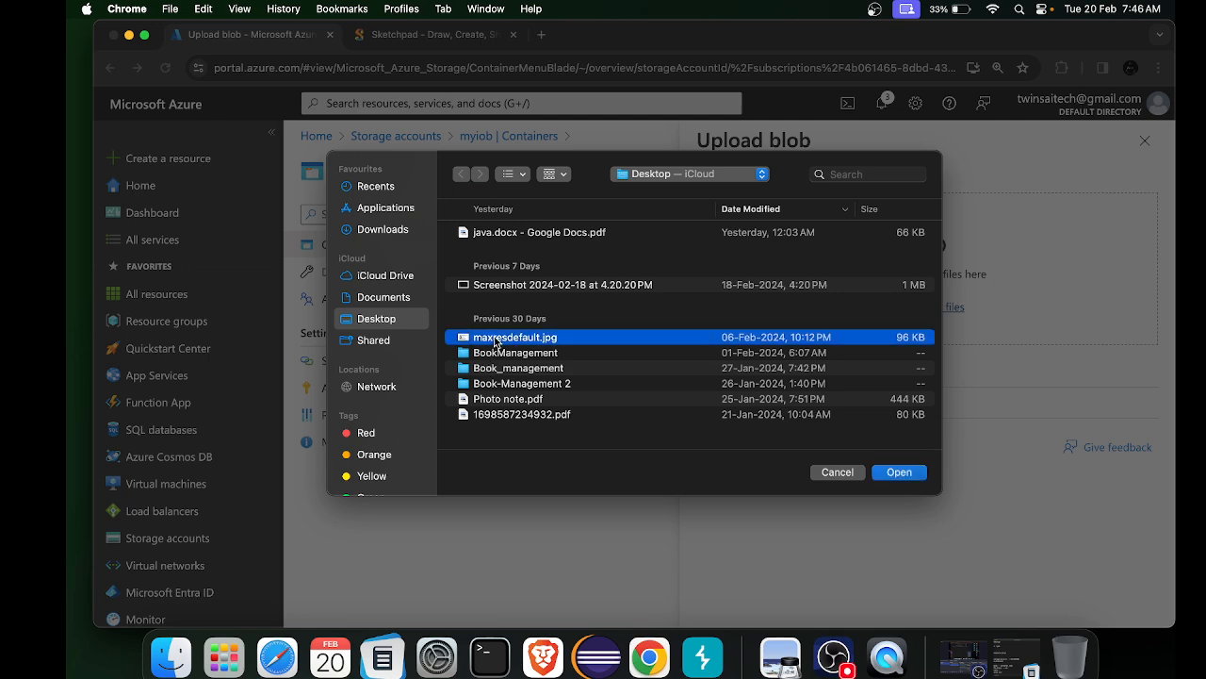
{"action": "left_click", "coordinate": [901, 472]}
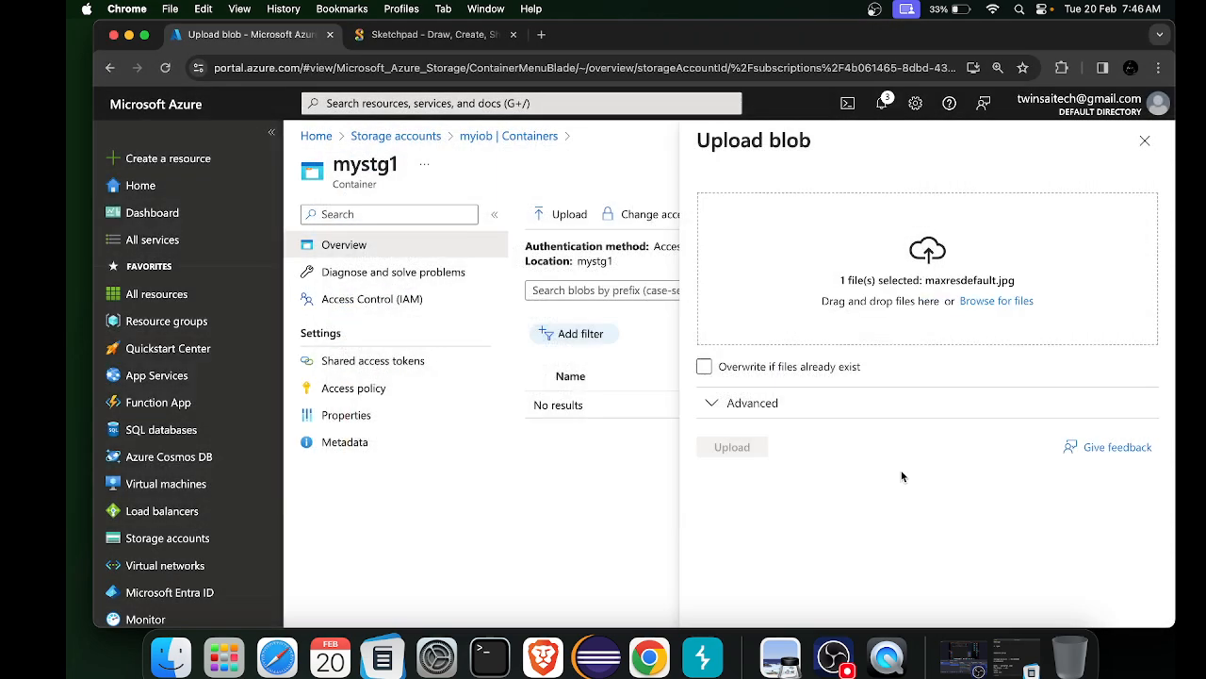
{"action": "left_click", "coordinate": [739, 444]}
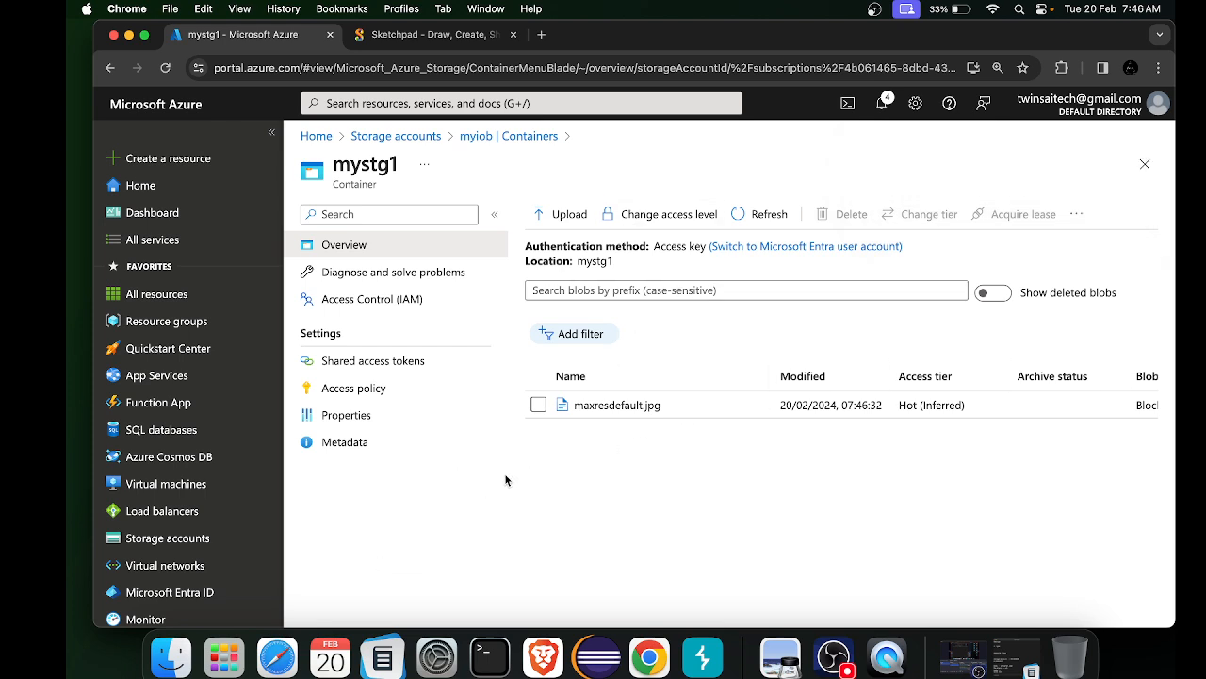
Return to the myiob containers list and open the $logs container to examine its contents
{"action": "left_click", "coordinate": [483, 137]}
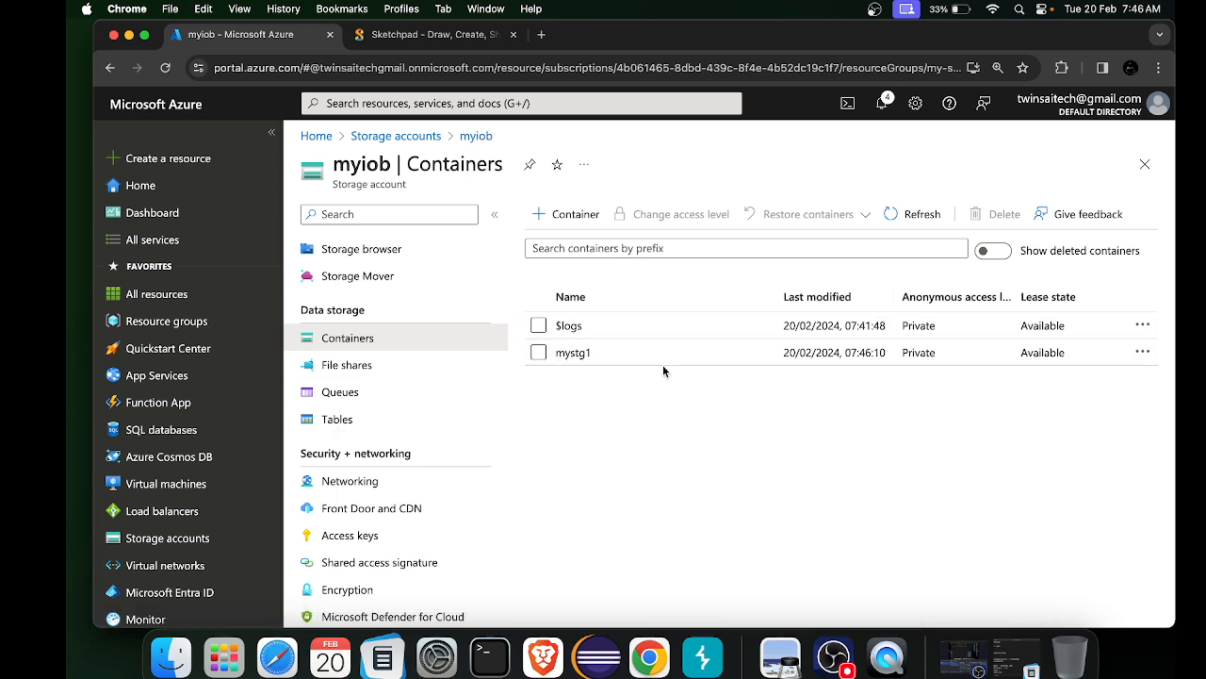
{"action": "left_click", "coordinate": [568, 325]}
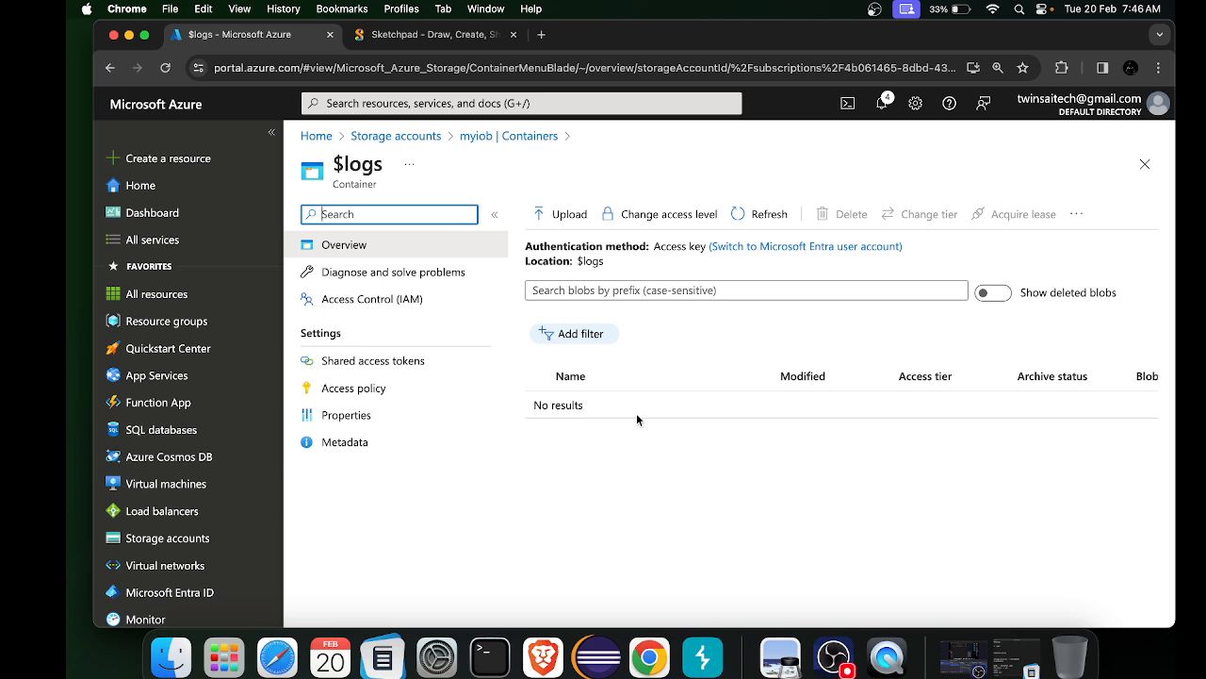
Leave the $logs container and enable static website hosting for the myiob storage account
{"action": "left_click", "coordinate": [504, 136]}
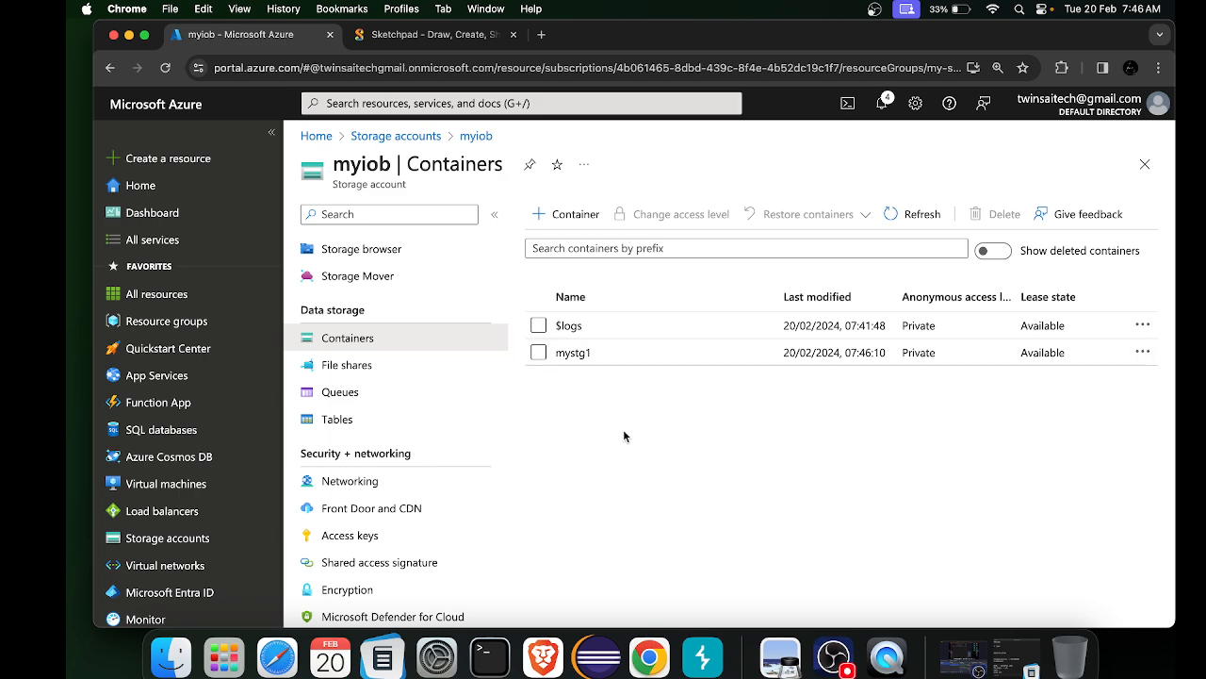
{"action": "scroll", "coordinate": [420, 499], "scroll_direction": "down", "scroll_amount": 5}
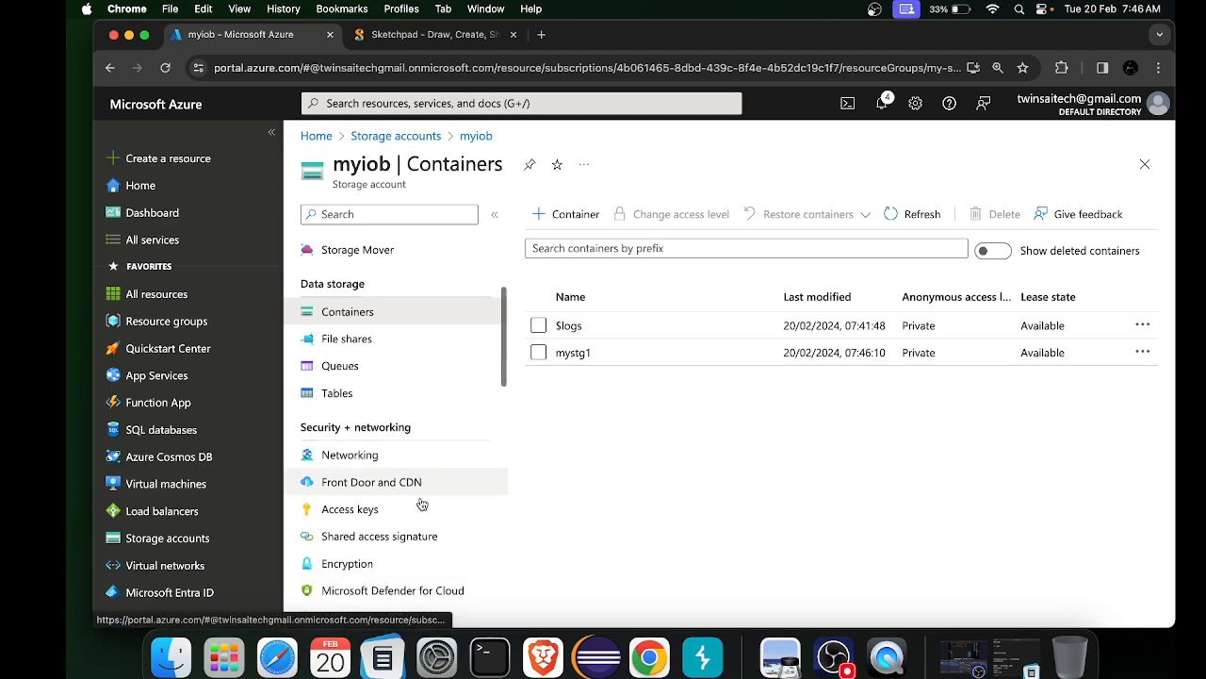
{"action": "scroll", "coordinate": [420, 502], "scroll_direction": "down", "scroll_amount": 2}
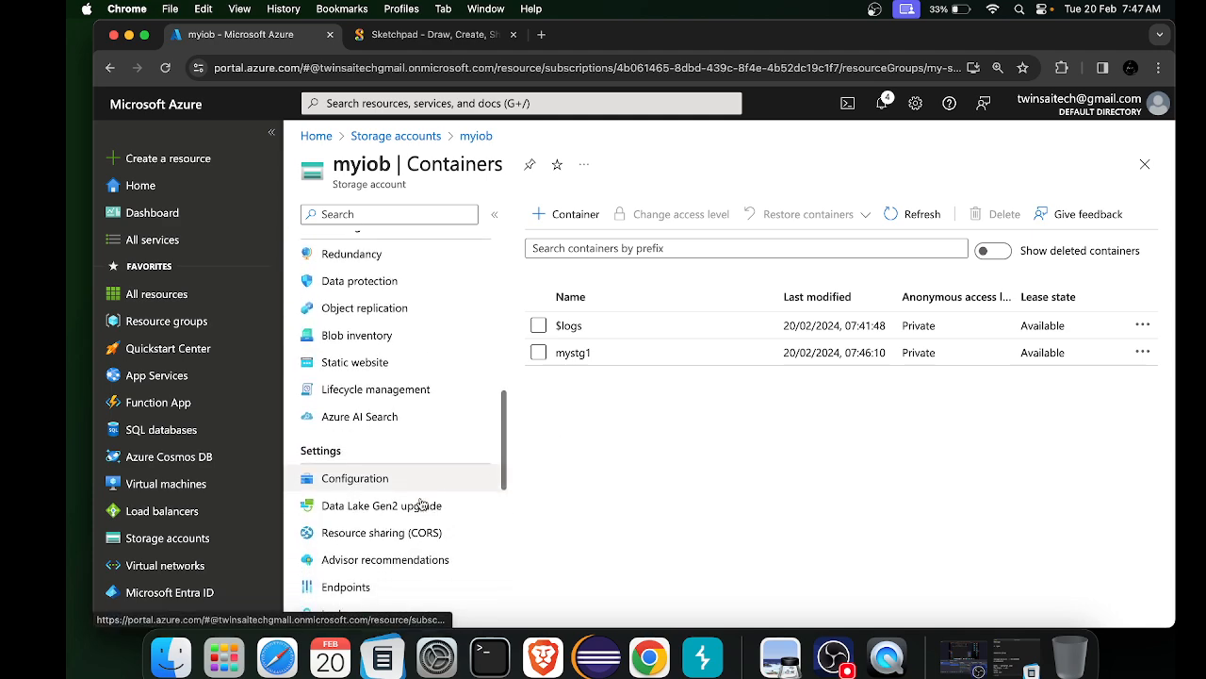
{"action": "scroll", "coordinate": [400, 381], "scroll_direction": "up", "scroll_amount": 10}
{"action": "scroll", "coordinate": [402, 375], "scroll_direction": "down", "scroll_amount": 7}
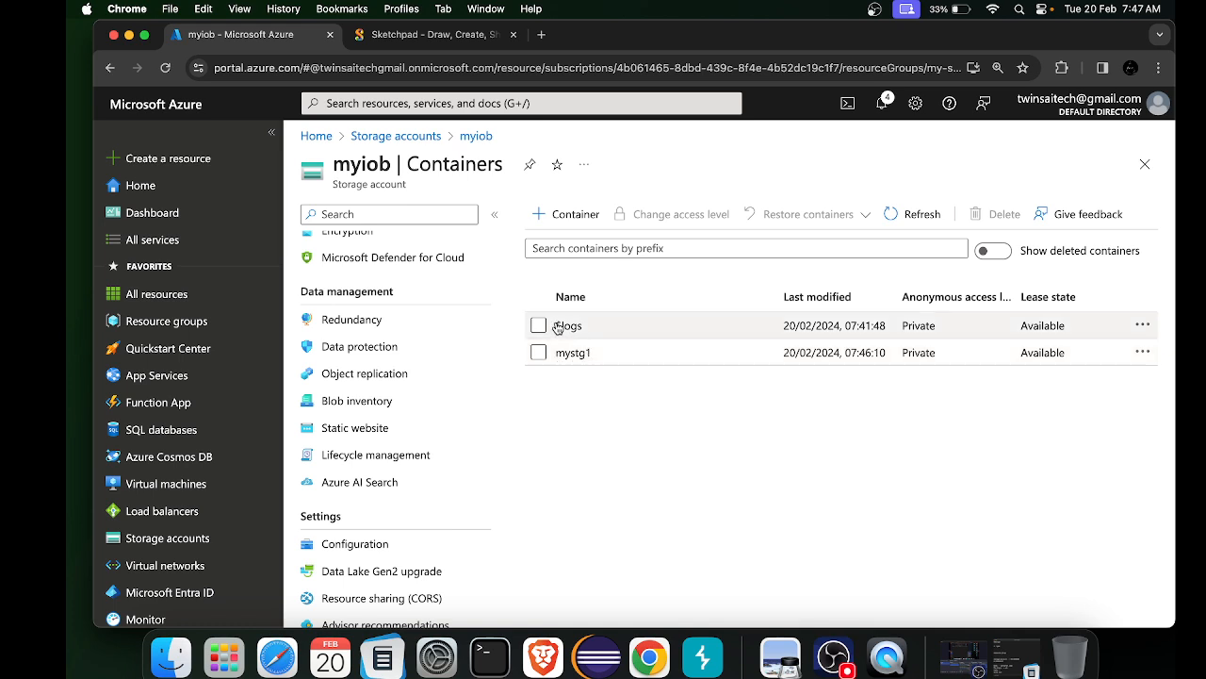
{"action": "left_click", "coordinate": [360, 432]}
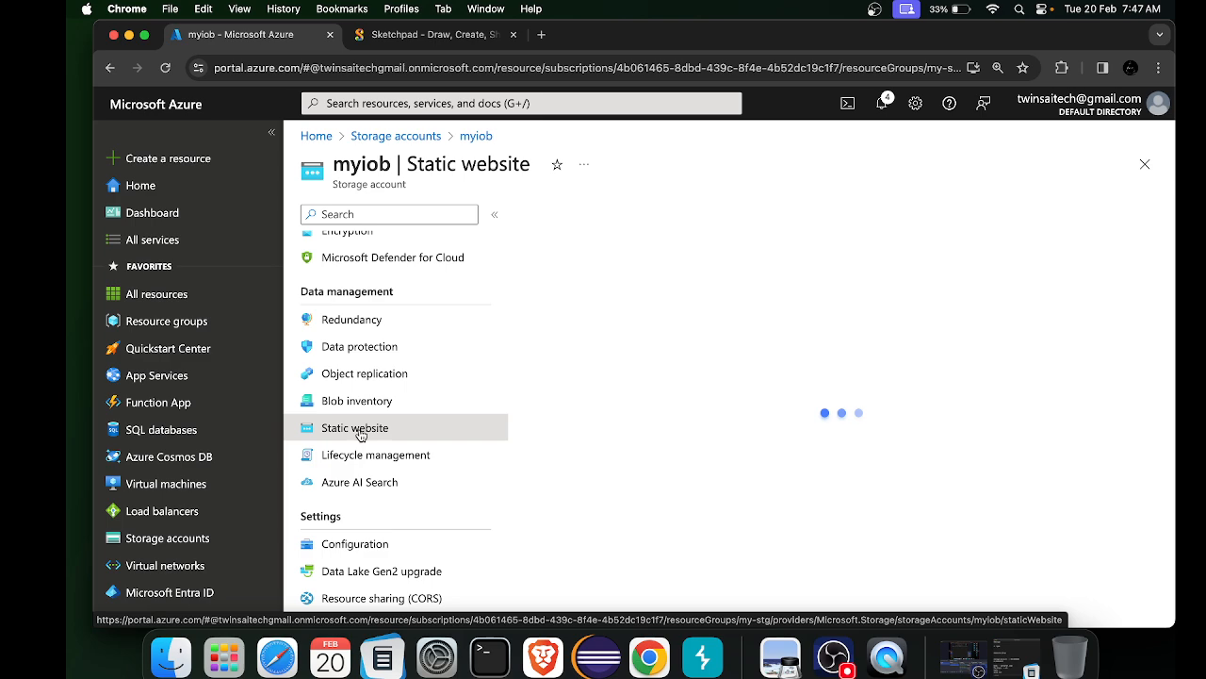
{"action": "left_click", "coordinate": [624, 321]}
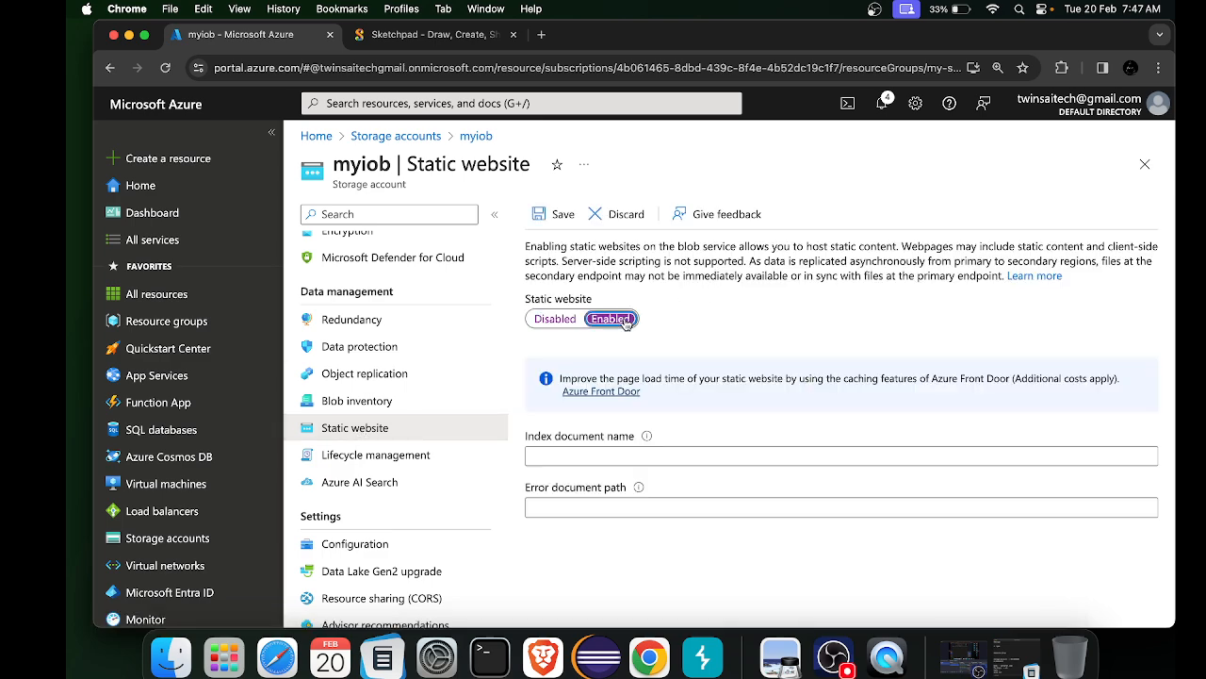
Set the index document name to index.html and the error document path to error.html, and save the static website settings
{"action": "left_click", "coordinate": [554, 454]}
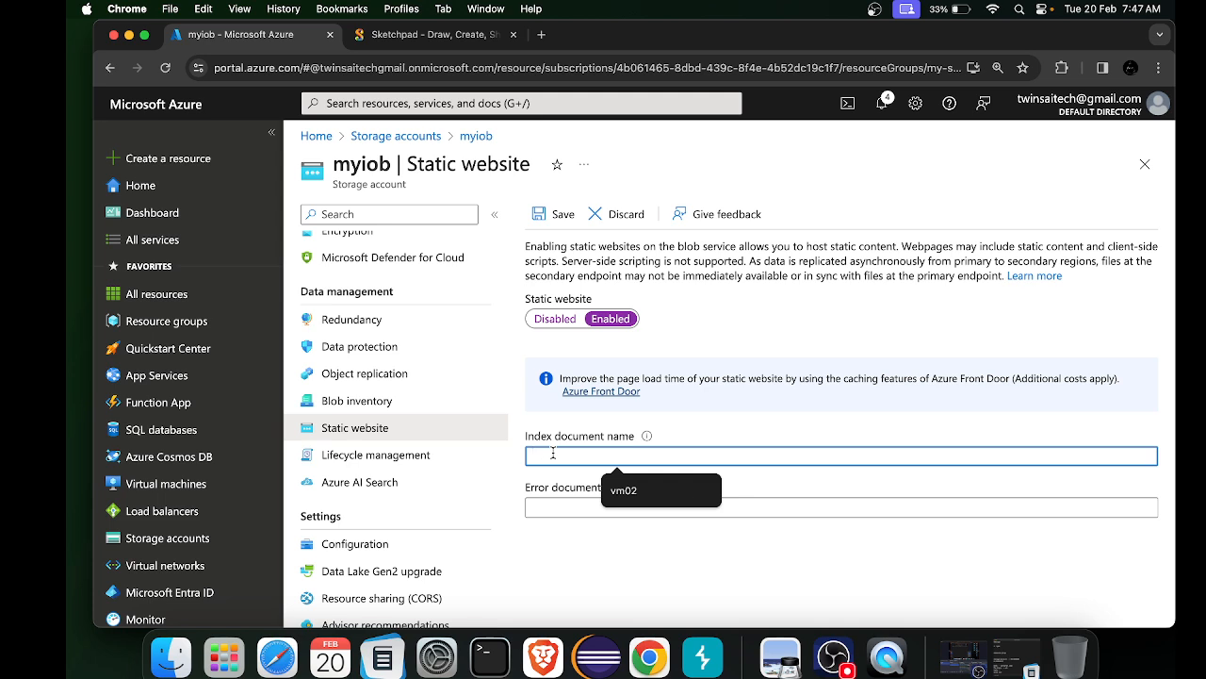
{"action": "type", "text": "ind"}
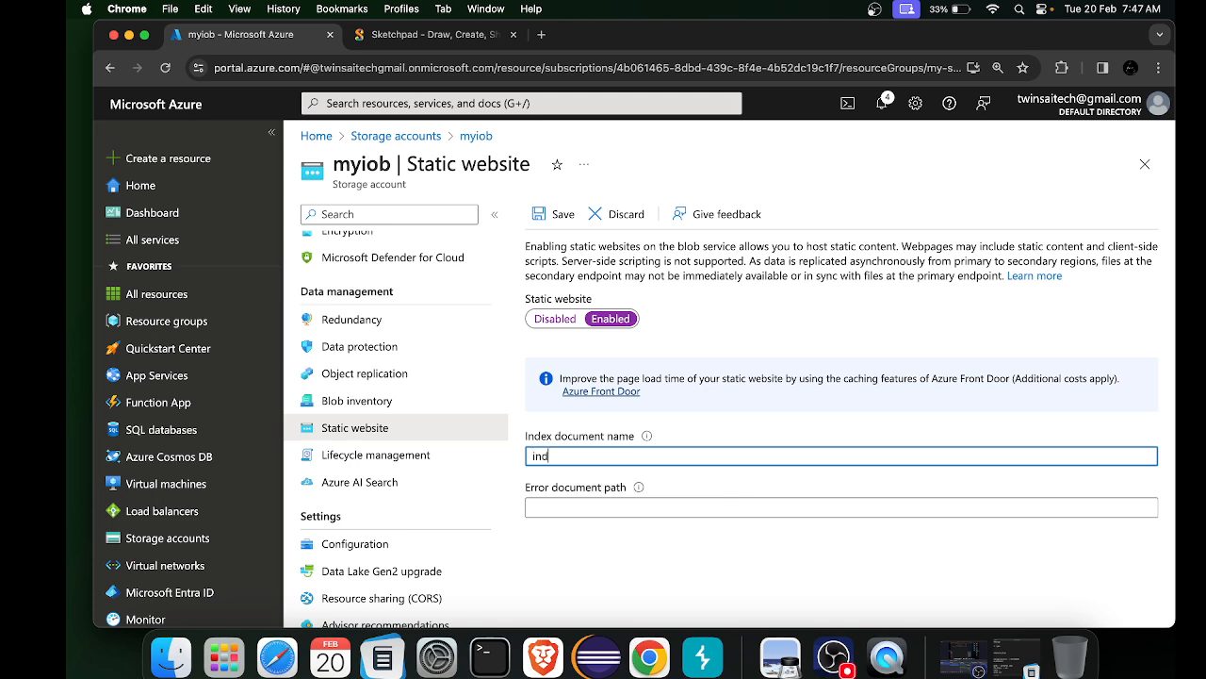
{"action": "type", "text": "ex.html"}
{"action": "left_click", "coordinate": [546, 504]}
{"action": "type", "text": "e"}
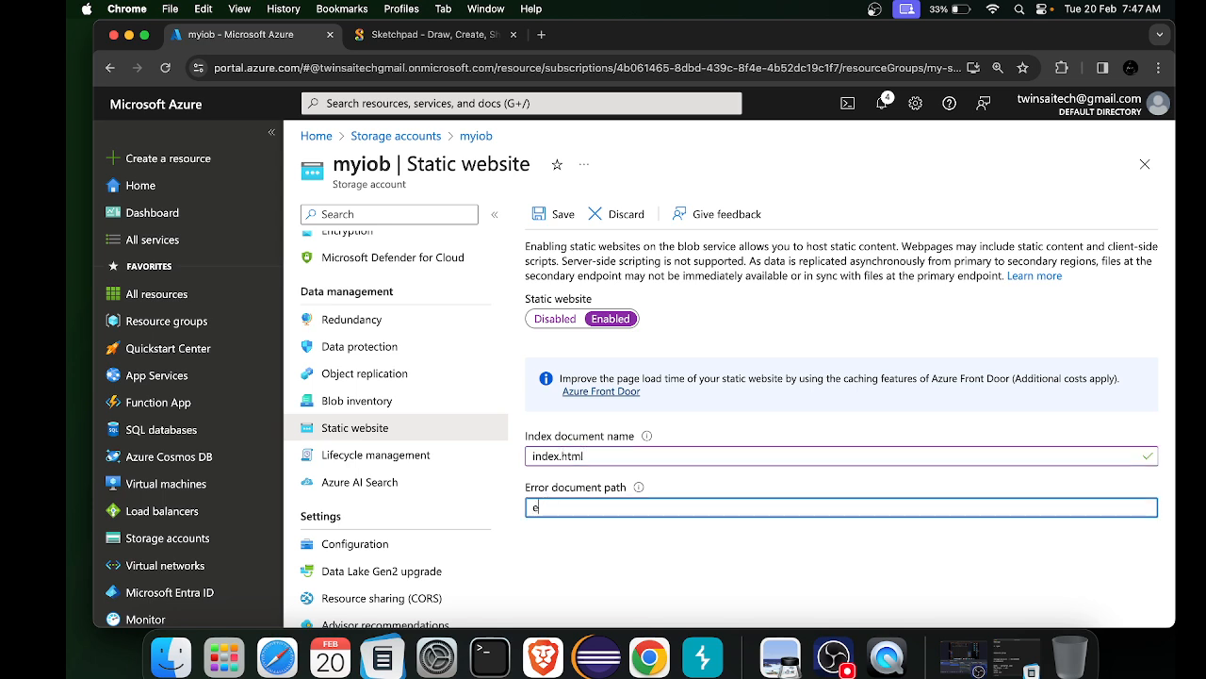
{"action": "type", "text": "rror.html"}
{"action": "left_click", "coordinate": [560, 215]}
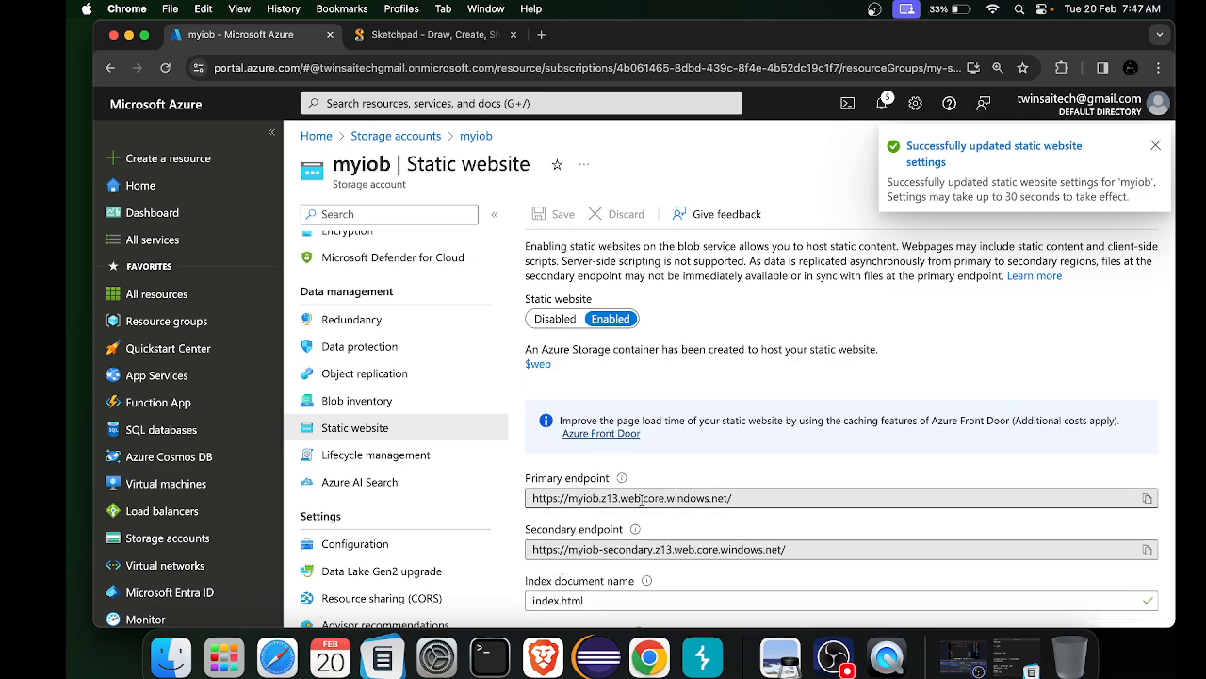
Copy the static website's secondary endpoint URL and open it in a new browser tab
{"action": "left_click", "coordinate": [652, 554]}
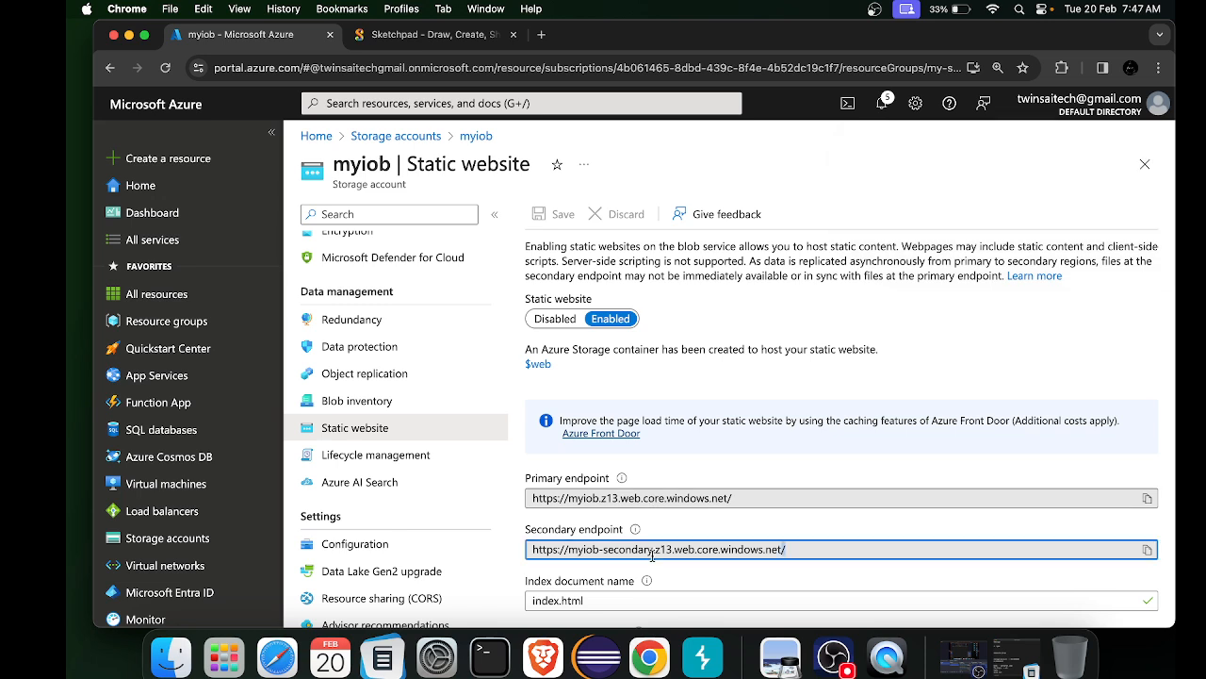
{"action": "triple_click", "coordinate": [652, 555]}
{"action": "key", "text": "super+c"}
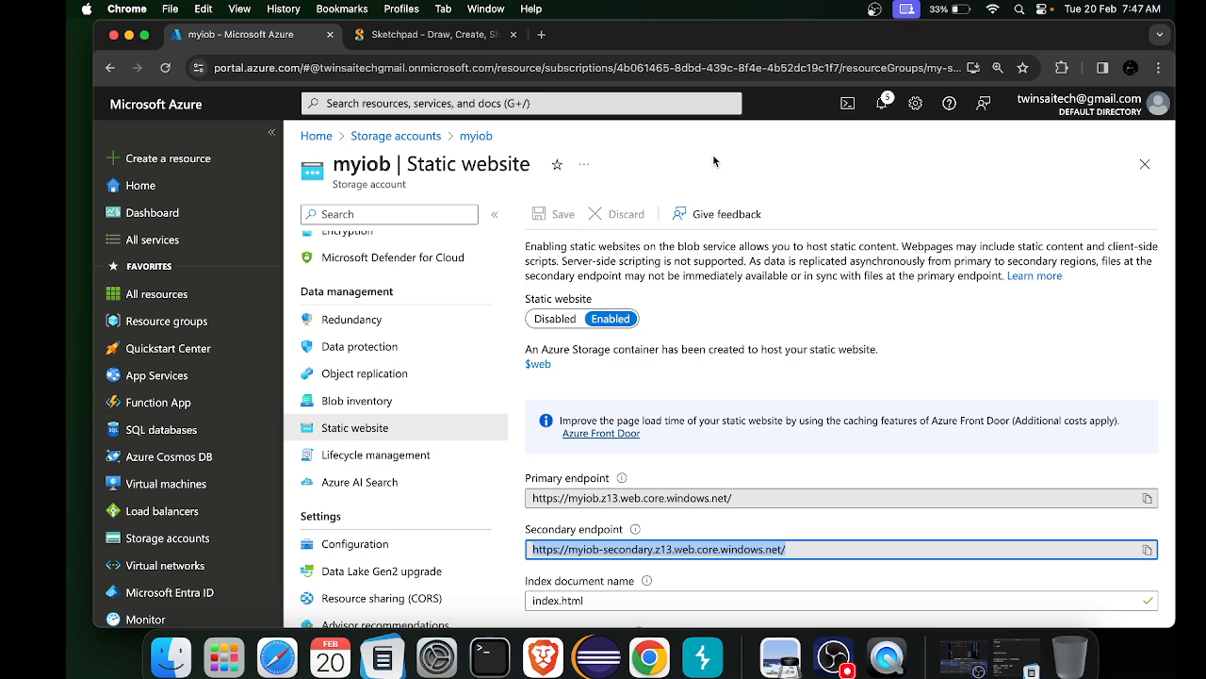
{"action": "left_click", "coordinate": [541, 34]}
{"action": "key", "text": "super+v"}
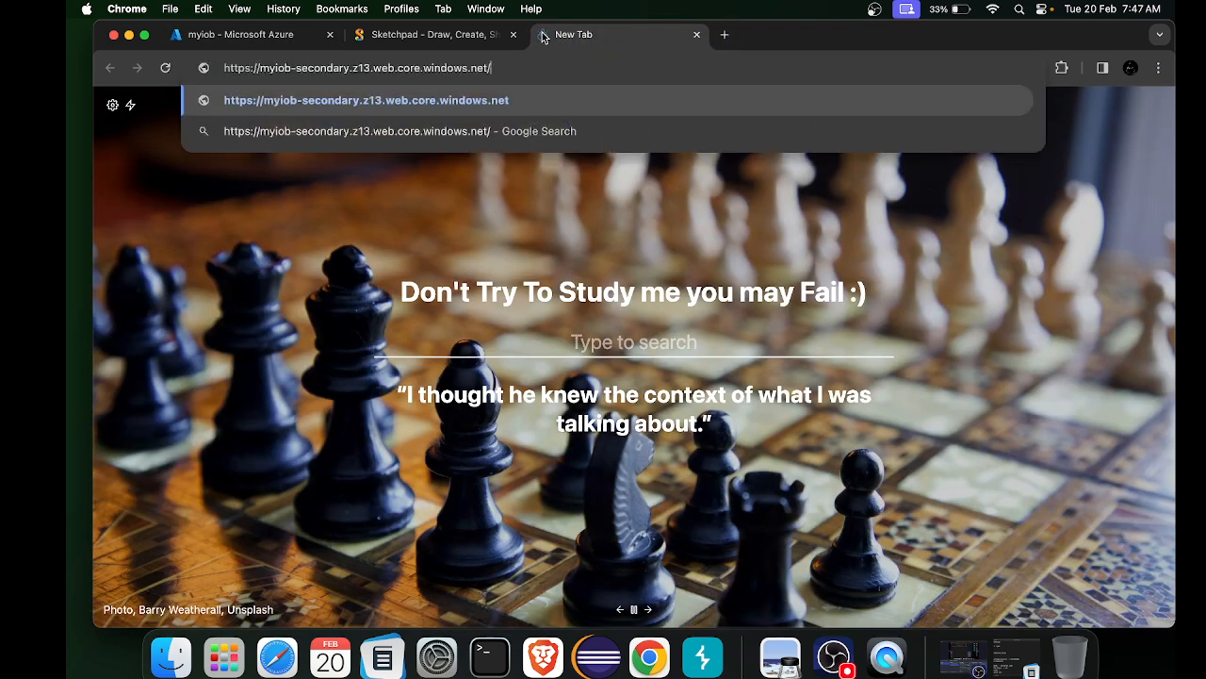
{"action": "key", "text": "Return"}
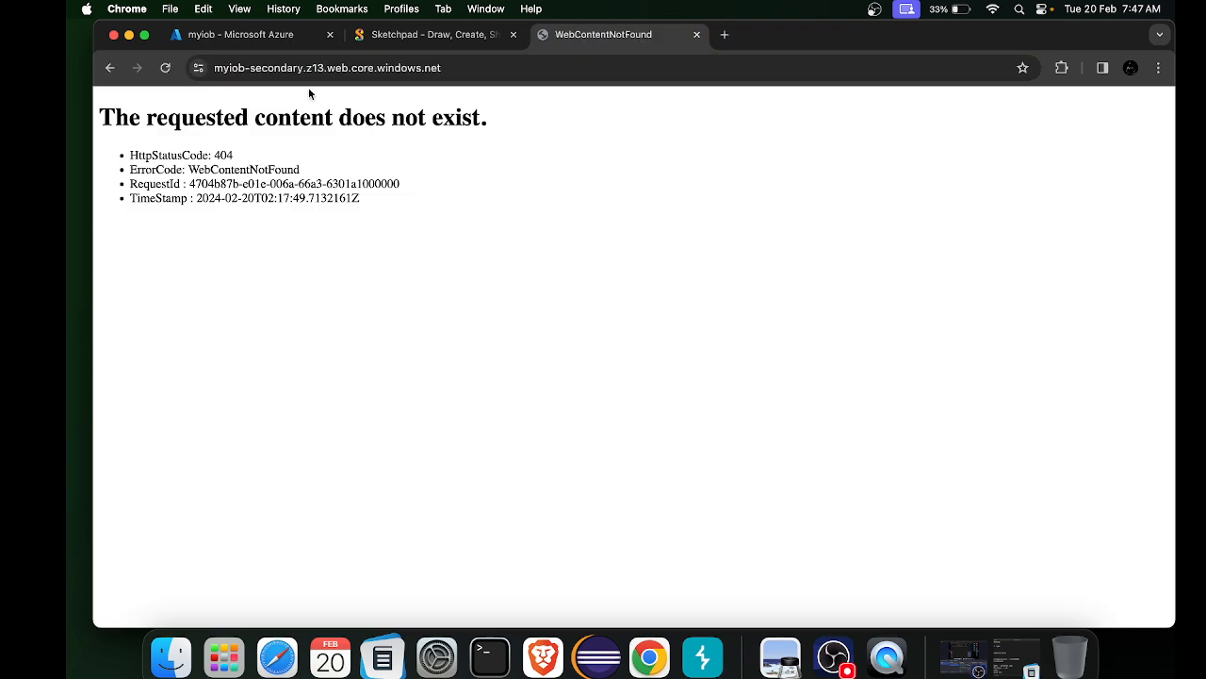
Return to the myiob storage account in the Azure portal and open the $web container from its containers list
{"action": "left_click", "coordinate": [268, 36]}
{"action": "scroll", "coordinate": [382, 446], "scroll_direction": "up", "scroll_amount": 3}
{"action": "scroll", "coordinate": [382, 446], "scroll_direction": "up", "scroll_amount": 5}
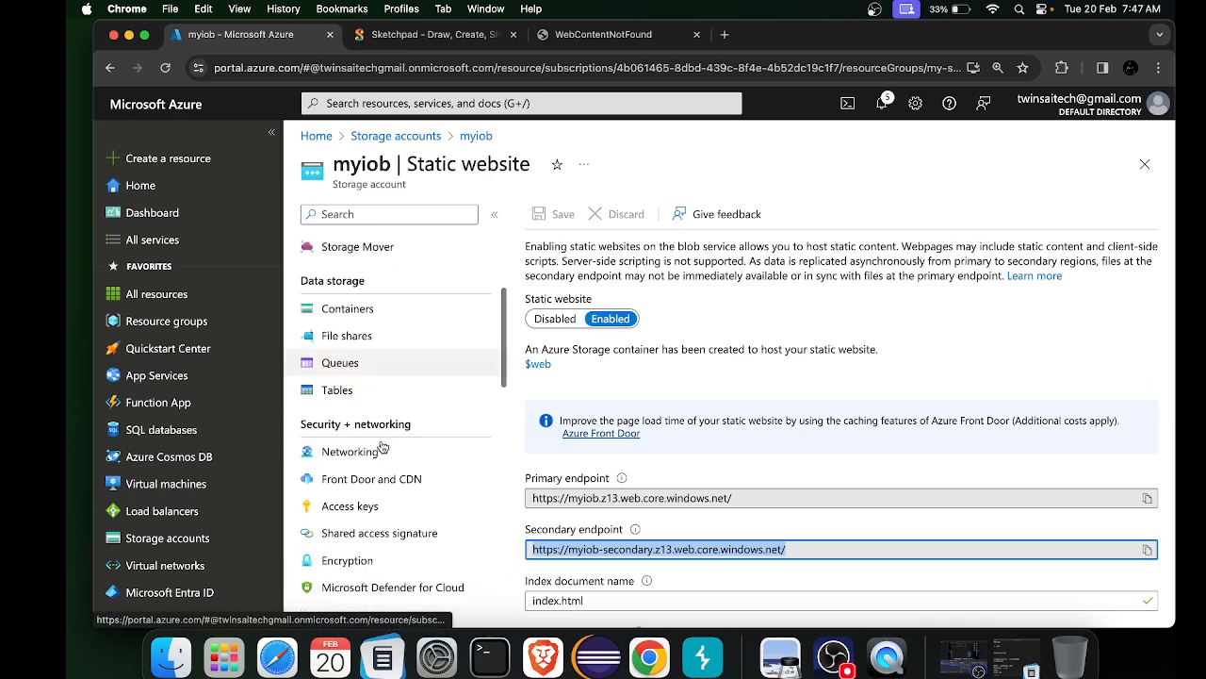
{"action": "scroll", "coordinate": [381, 446], "scroll_direction": "down", "scroll_amount": 8}
{"action": "scroll", "coordinate": [382, 446], "scroll_direction": "up", "scroll_amount": 10}
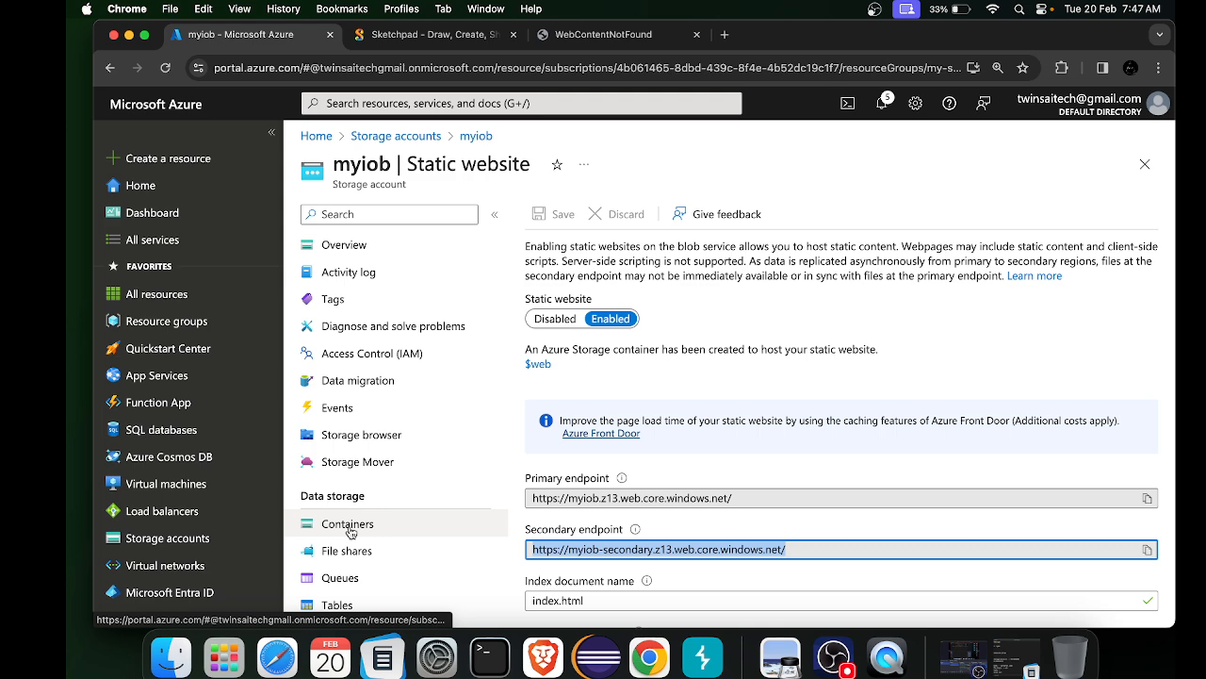
{"action": "left_click", "coordinate": [350, 529]}
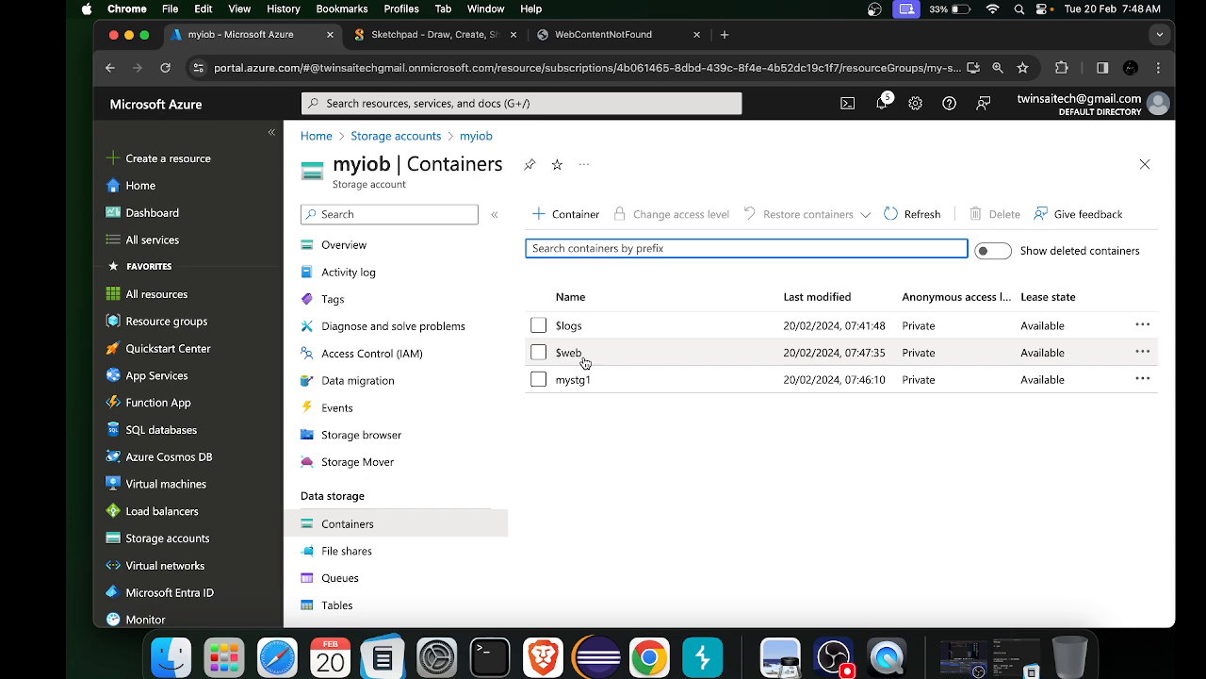
{"action": "left_click", "coordinate": [569, 352]}
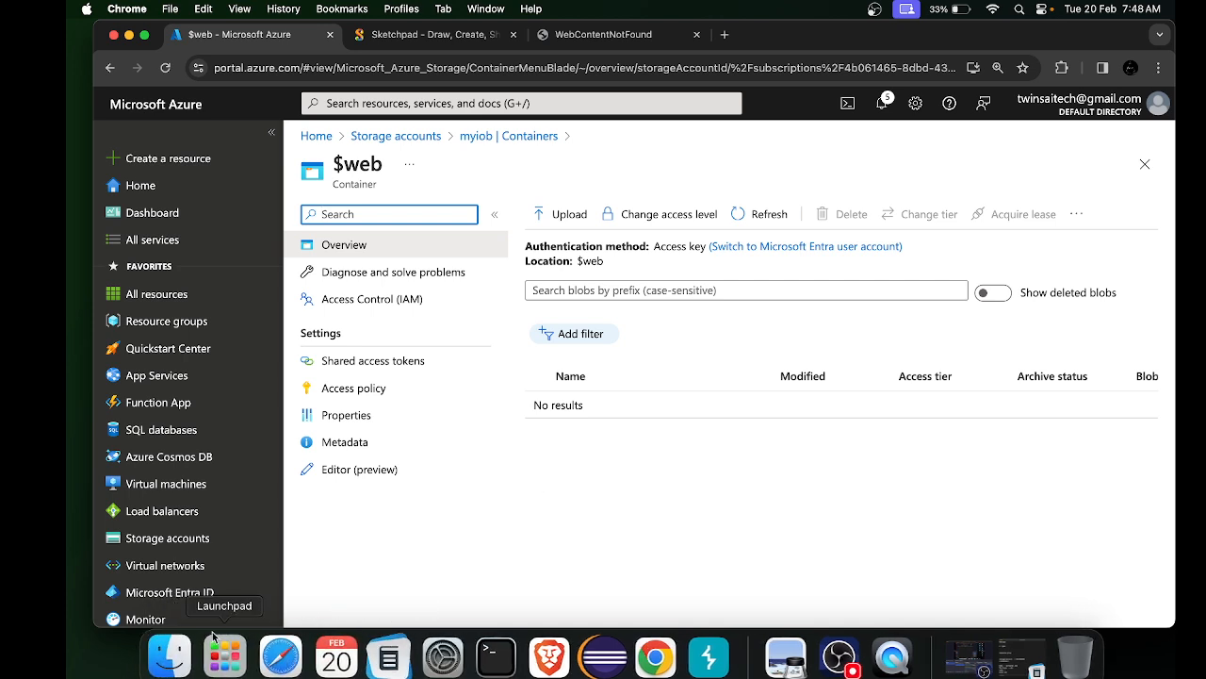
{"action": "left_click", "coordinate": [166, 657]}
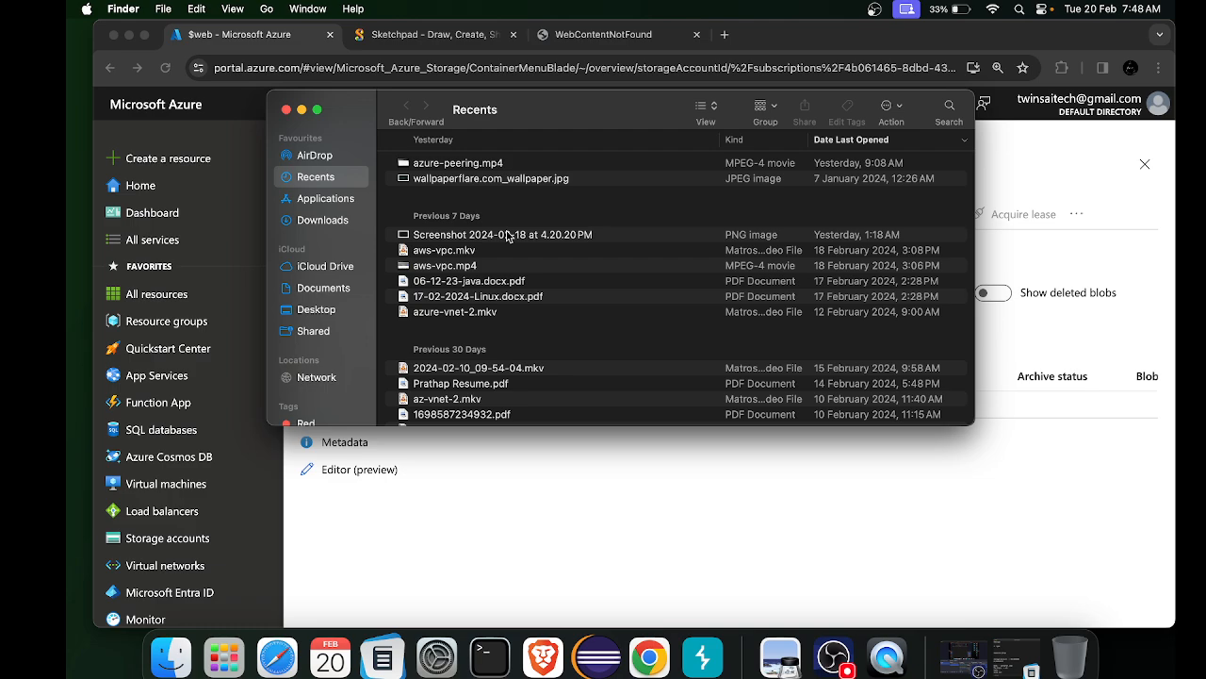
{"action": "scroll", "coordinate": [472, 273], "scroll_direction": "down", "scroll_amount": 5}
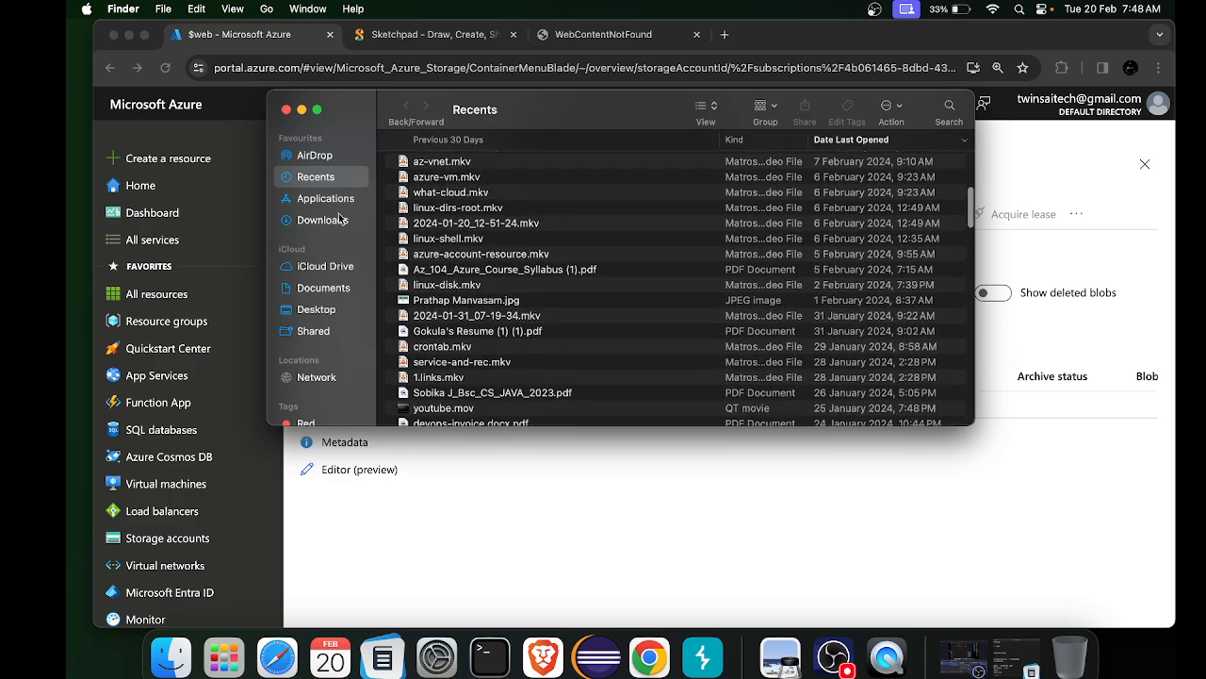
{"action": "left_click", "coordinate": [303, 111]}
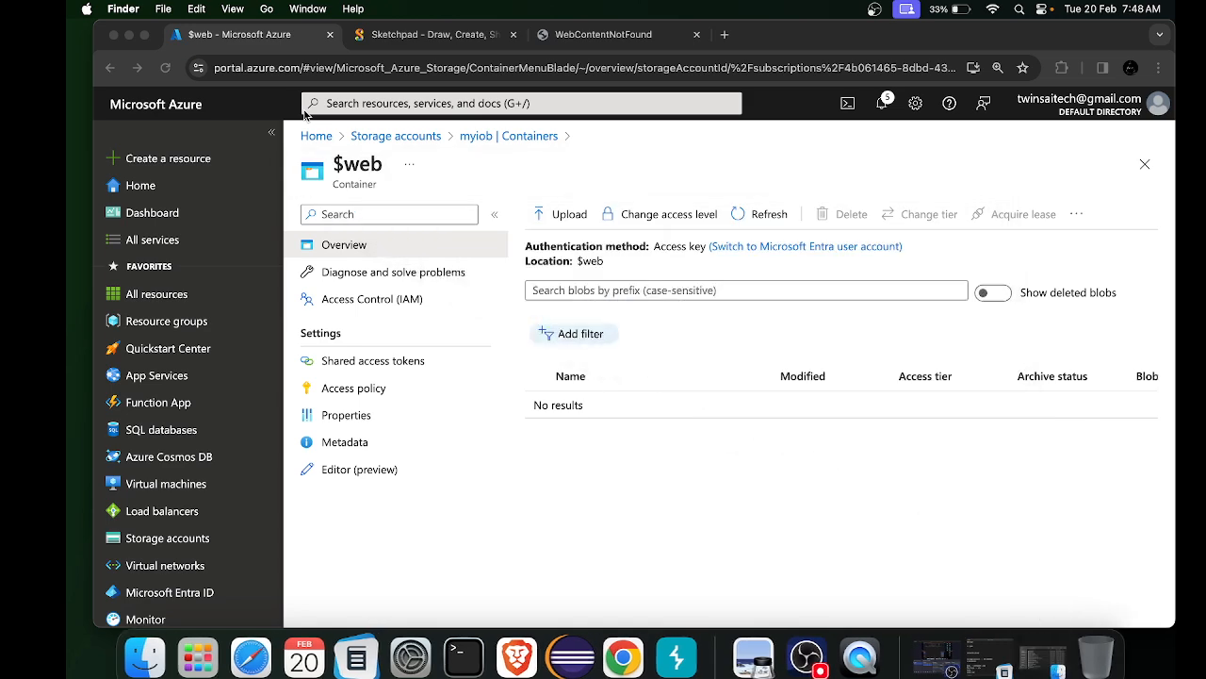
{"action": "left_click", "coordinate": [571, 36]}
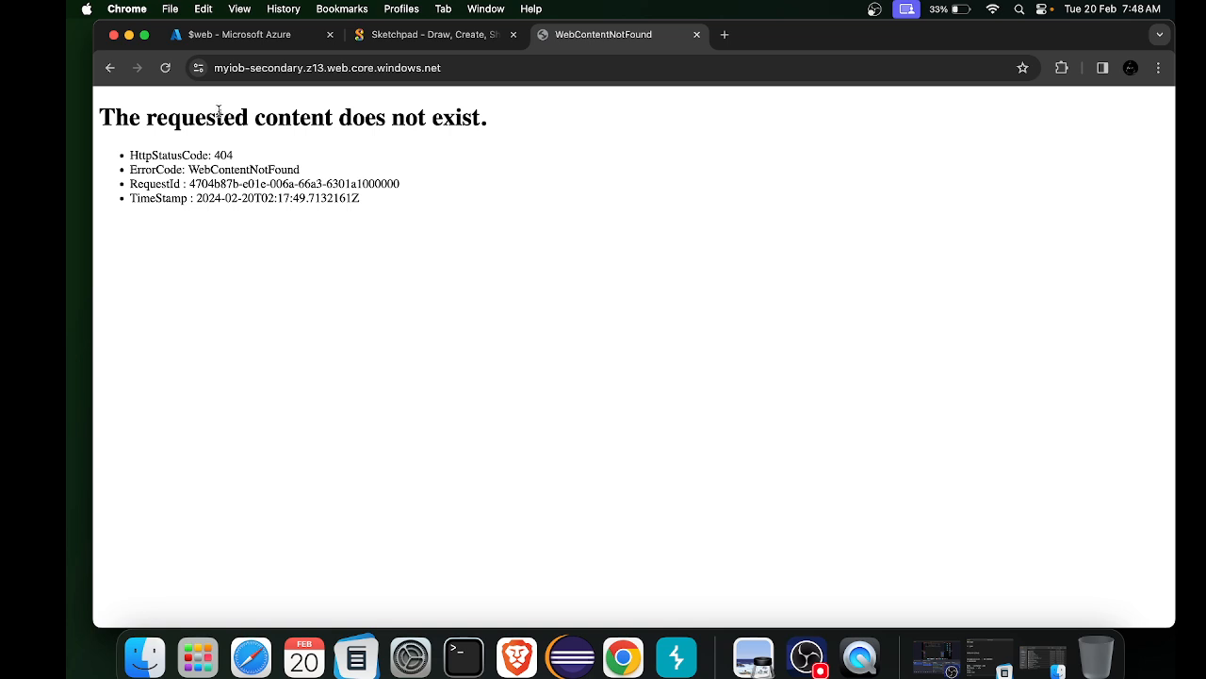
{"action": "left_click", "coordinate": [222, 38]}
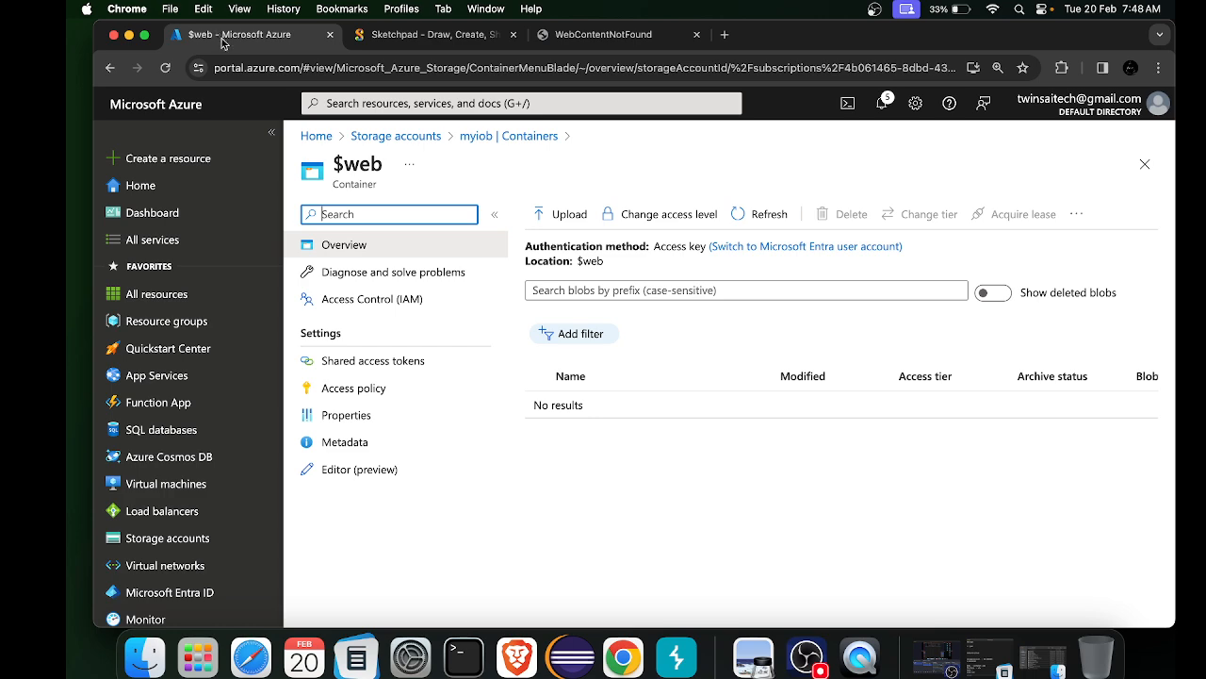
Switch to Finder, preview index.html from the html folder in Documents in the browser, and close the preview
{"action": "left_click", "coordinate": [125, 667]}
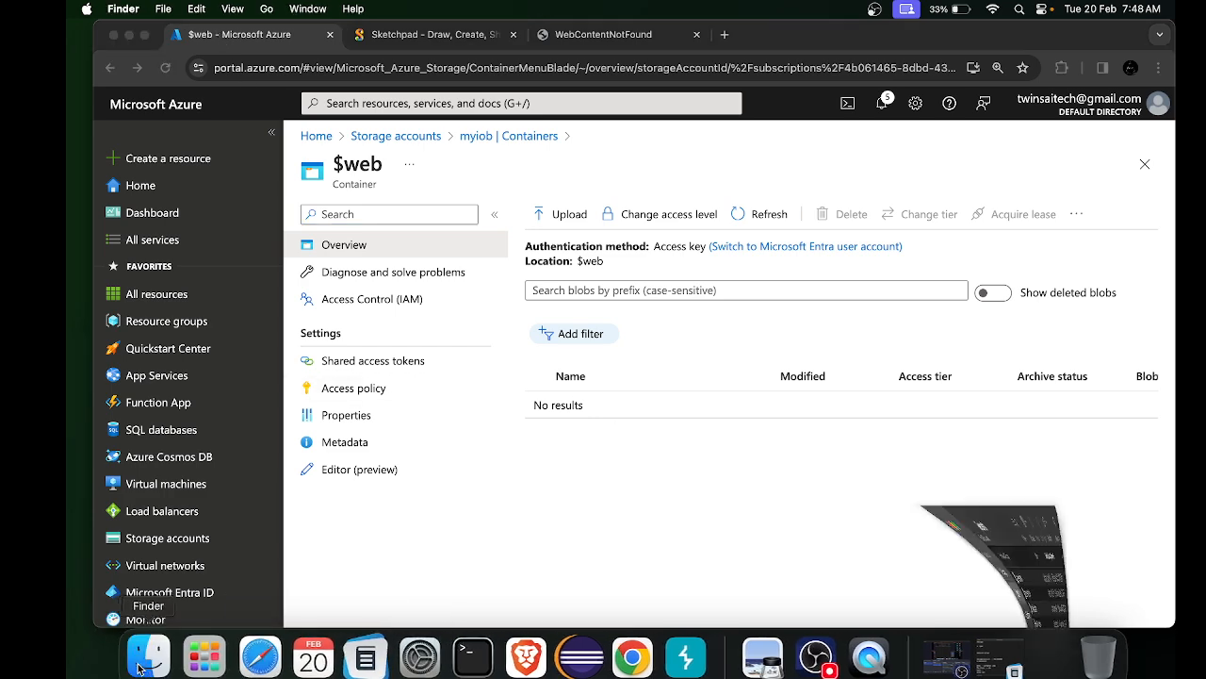
{"action": "left_click", "coordinate": [332, 290]}
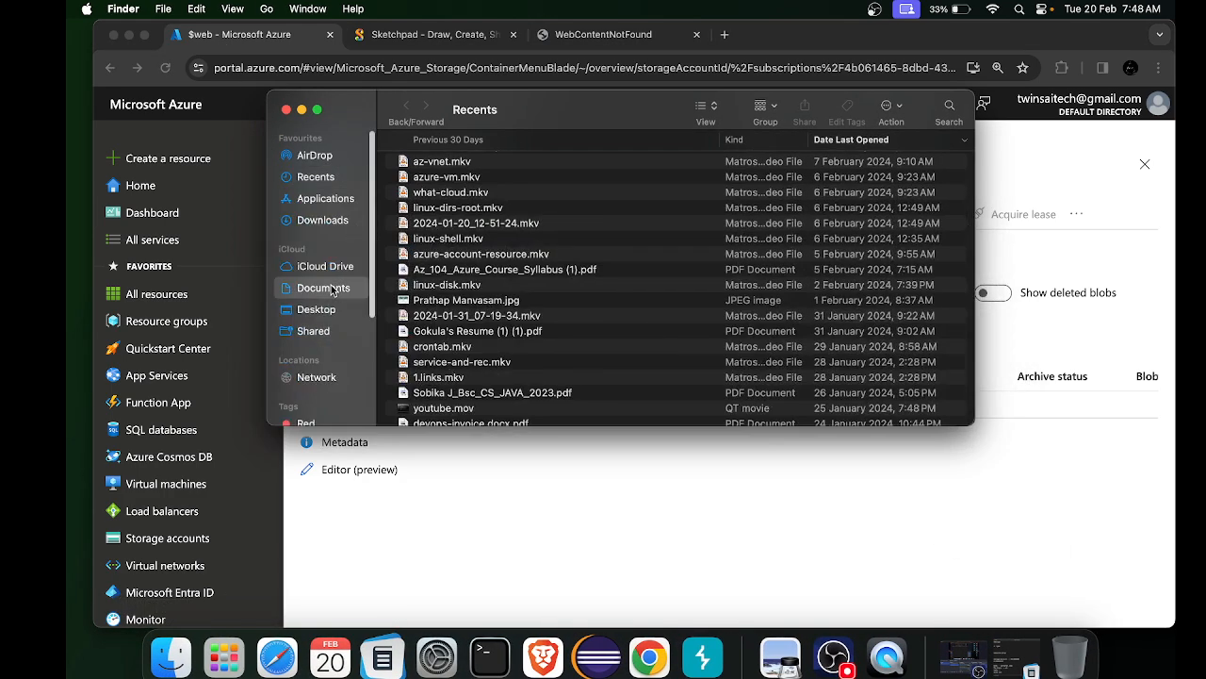
{"action": "scroll", "coordinate": [615, 249], "scroll_direction": "down", "scroll_amount": 2}
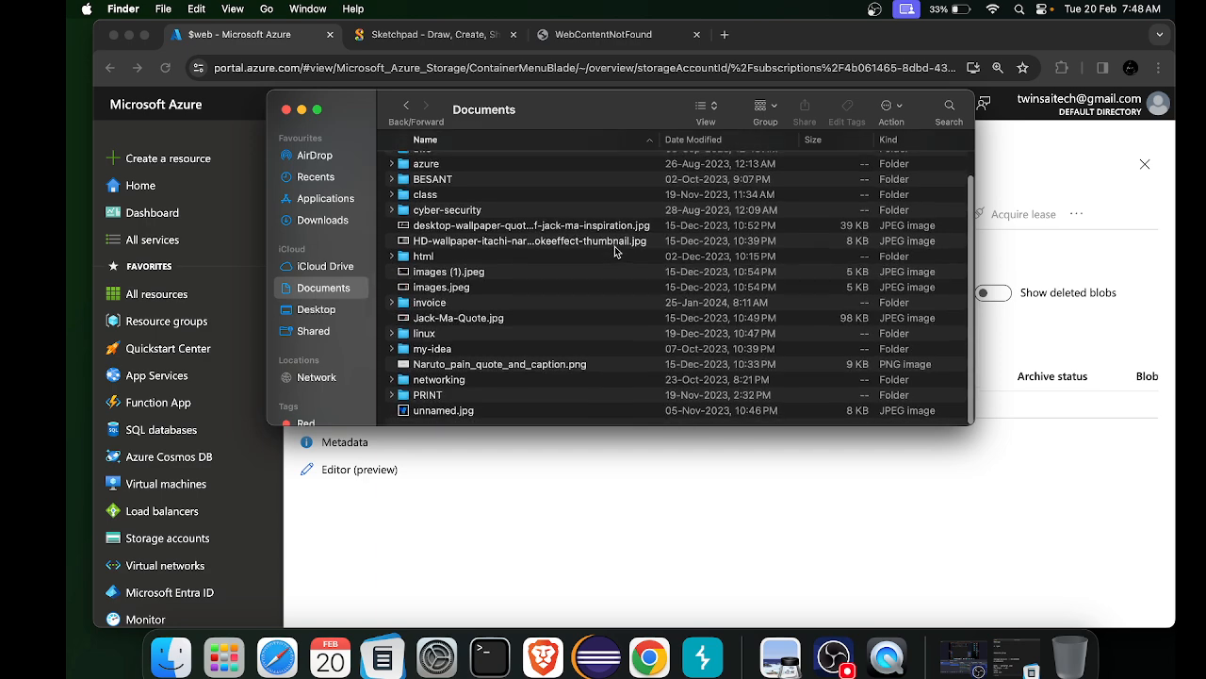
{"action": "double_click", "coordinate": [459, 256]}
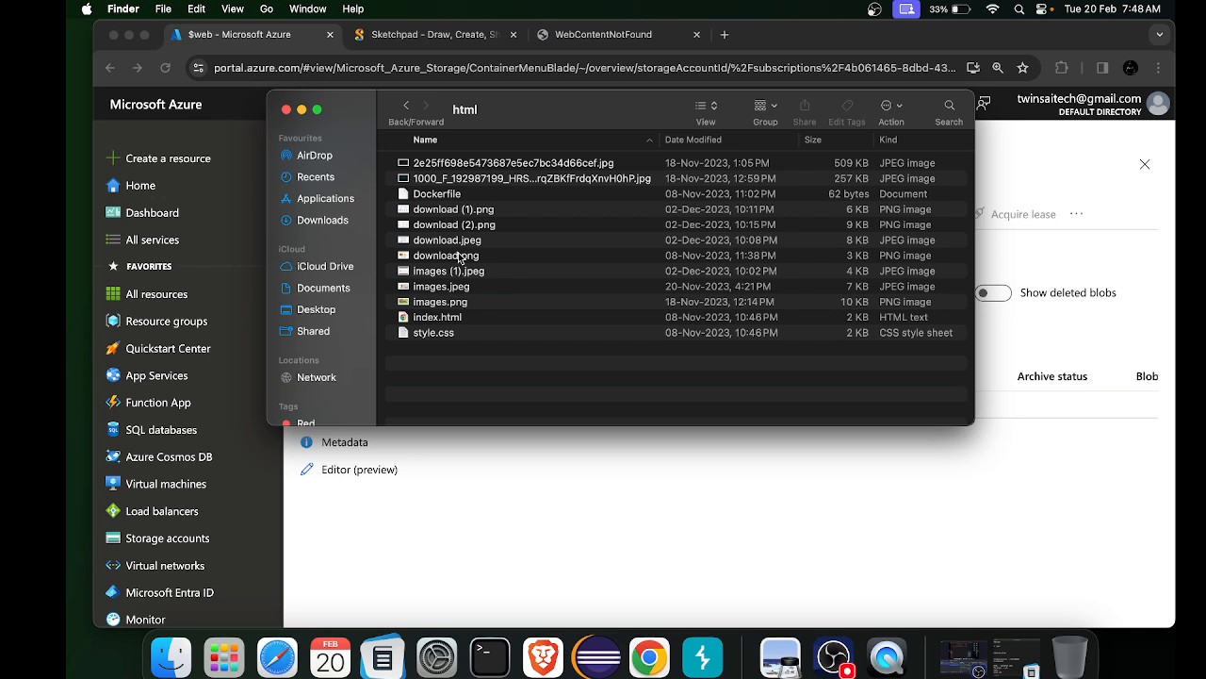
{"action": "left_click", "coordinate": [443, 319]}
{"action": "right_click", "coordinate": [443, 320]}
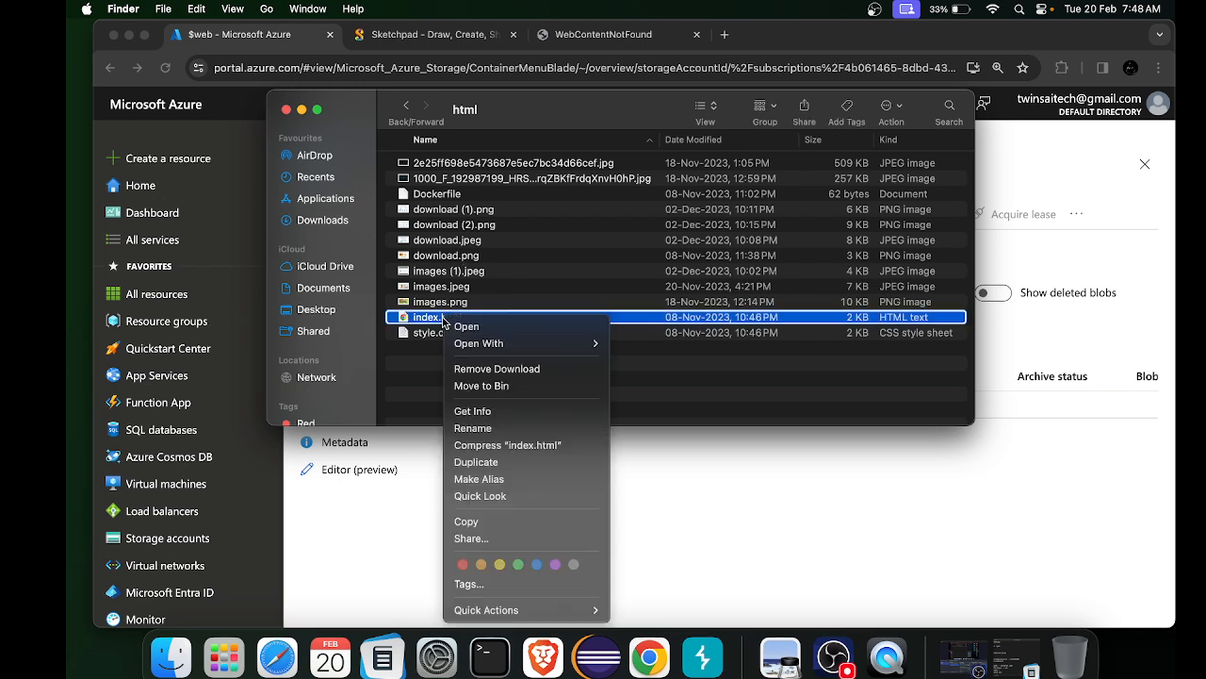
{"action": "left_click", "coordinate": [407, 321]}
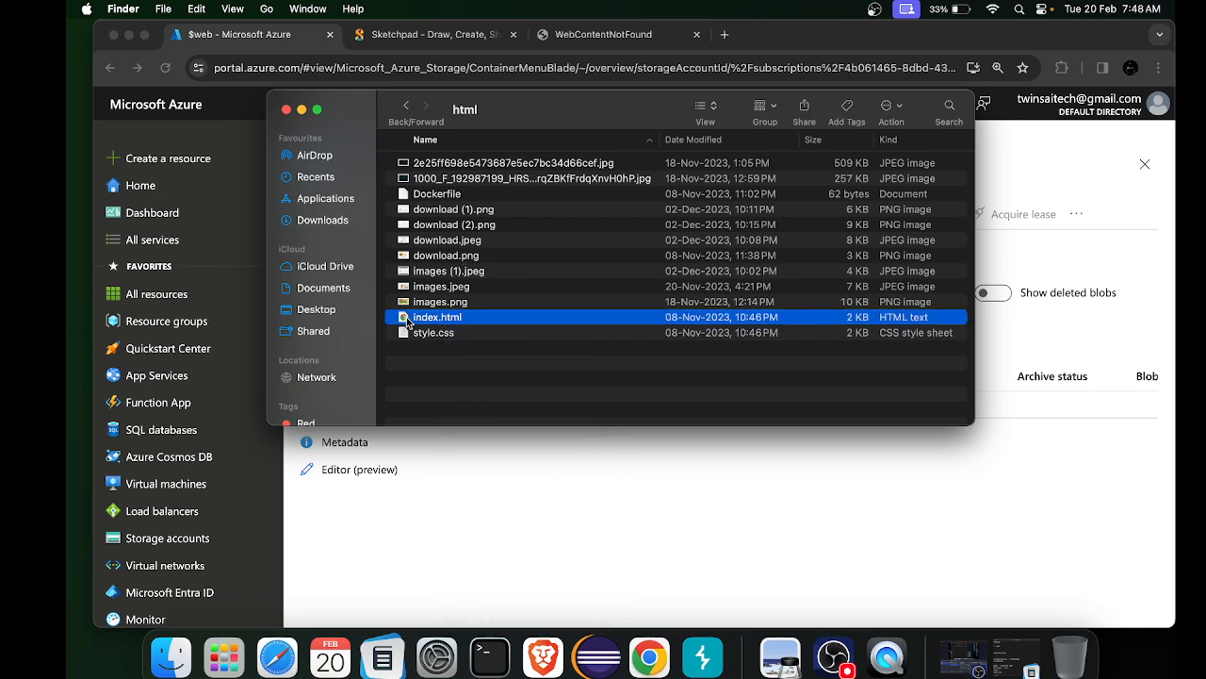
{"action": "double_click", "coordinate": [459, 316]}
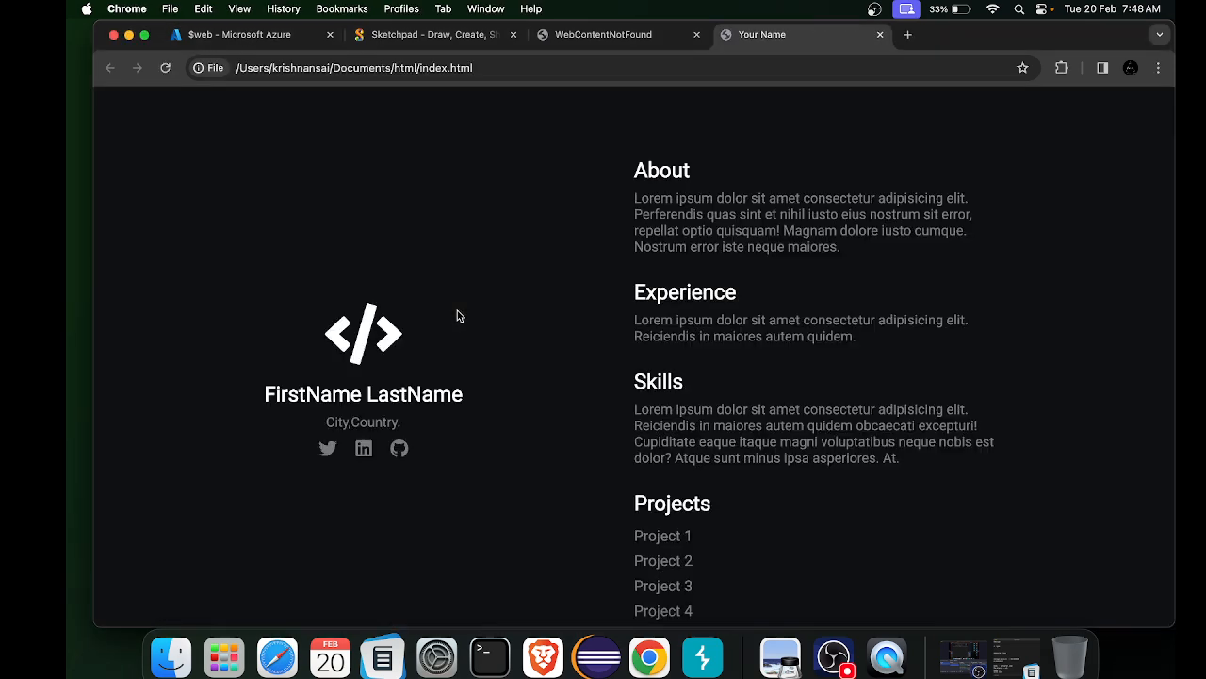
{"action": "scroll", "coordinate": [459, 366], "scroll_direction": "down", "scroll_amount": 2}
{"action": "scroll", "coordinate": [455, 364], "scroll_direction": "up", "scroll_amount": 2}
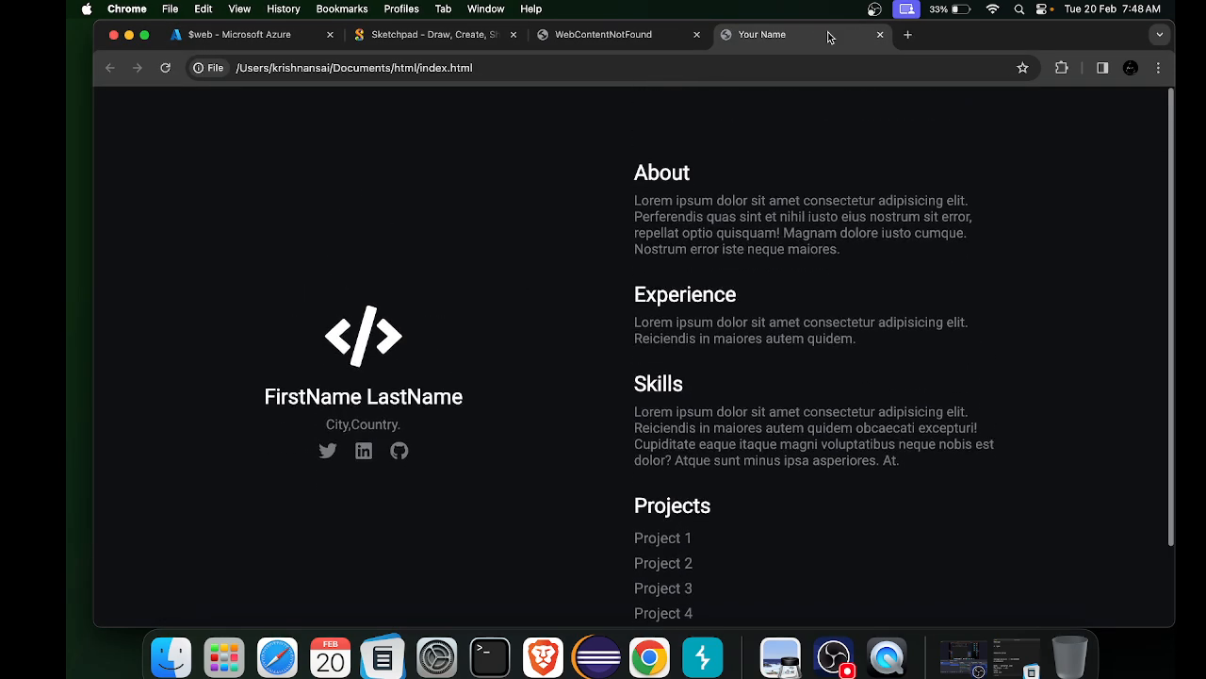
{"action": "left_click", "coordinate": [880, 34]}
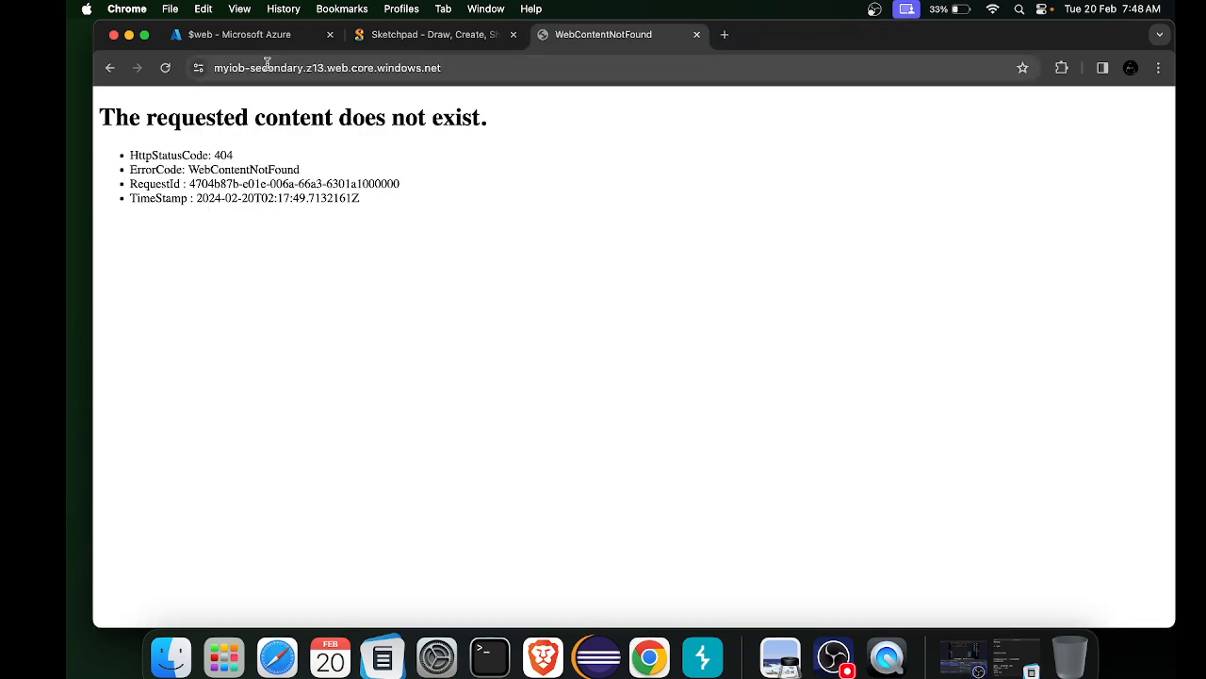
Upload index.html from the html folder in Documents to the $web container and refresh its blob list
{"action": "left_click", "coordinate": [243, 36]}
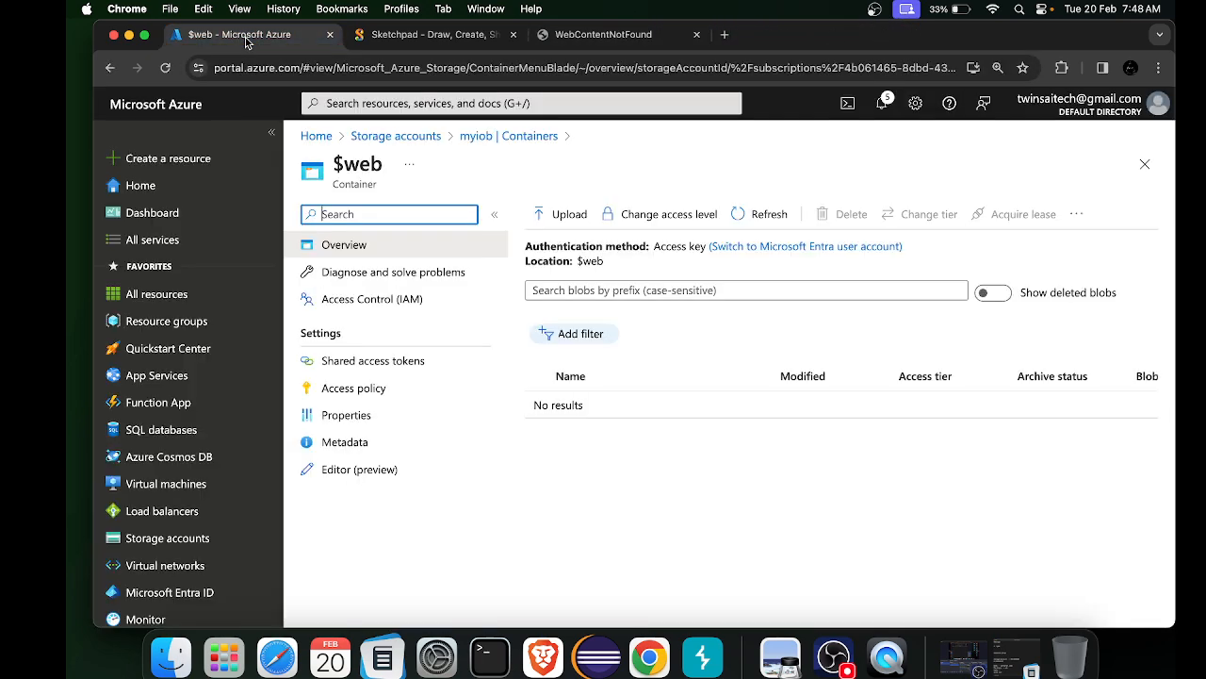
{"action": "left_click", "coordinate": [556, 215]}
{"action": "left_click", "coordinate": [900, 306]}
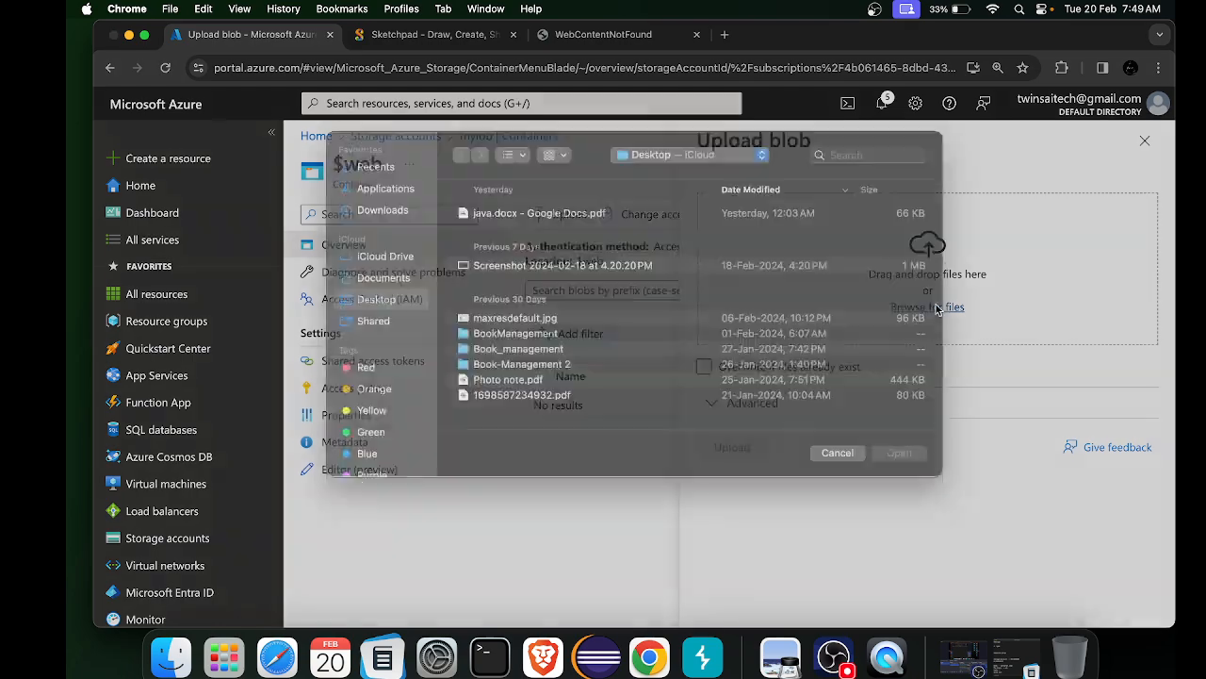
{"action": "left_click", "coordinate": [380, 299]}
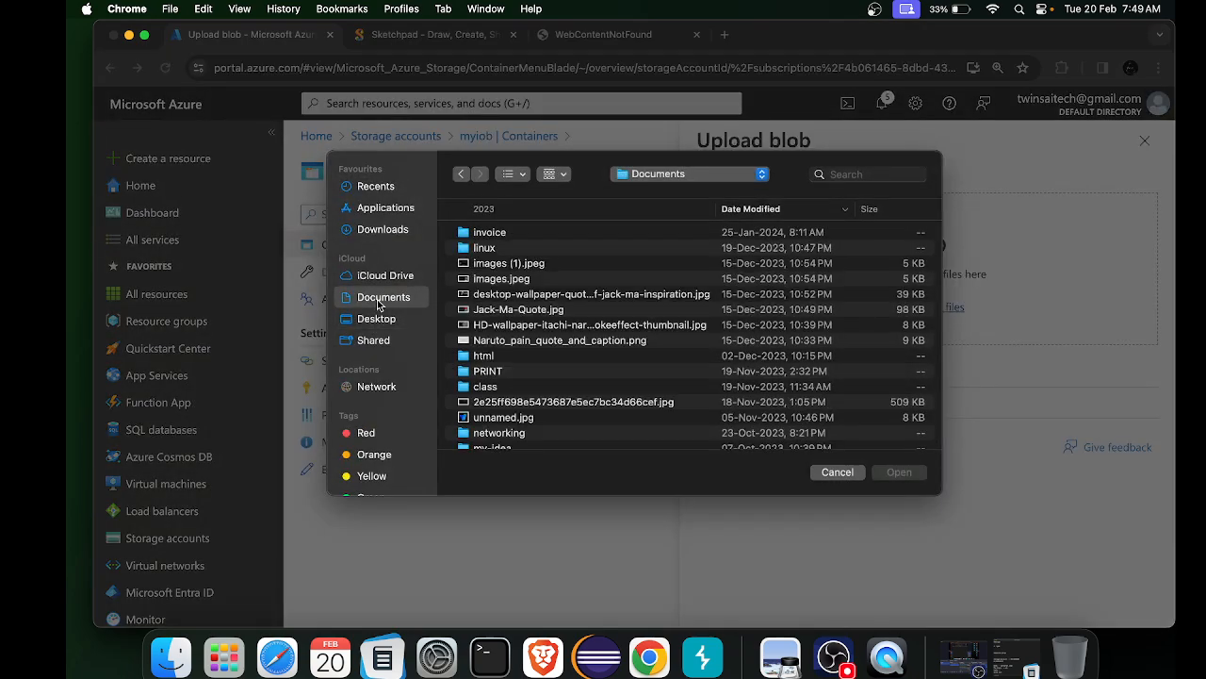
{"action": "double_click", "coordinate": [487, 355]}
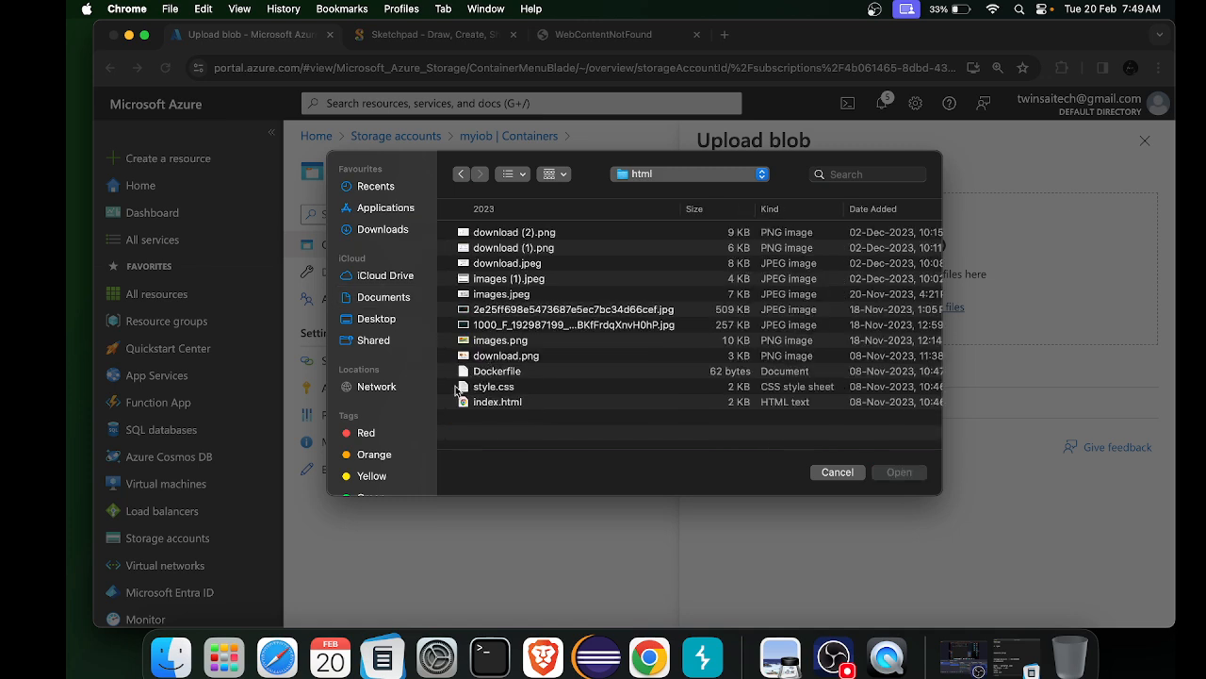
{"action": "left_click_drag", "start_coordinate": [463, 387], "coordinate": [474, 407]}
{"action": "left_click", "coordinate": [473, 403]}
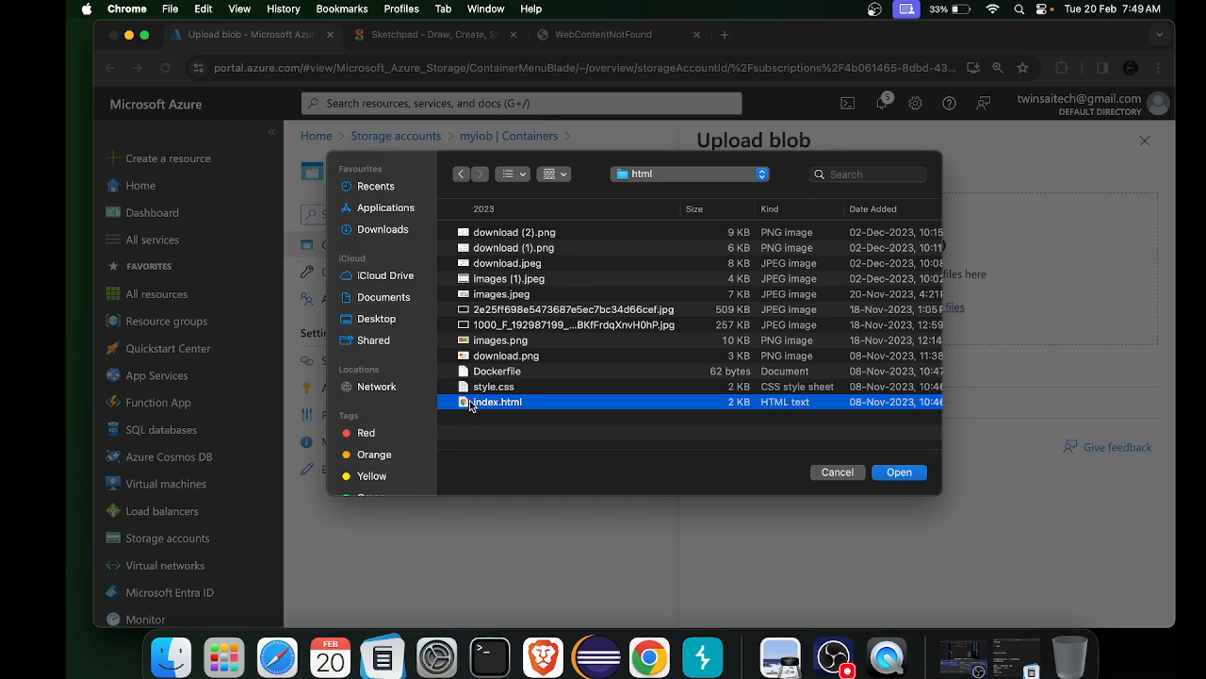
{"action": "left_click", "coordinate": [912, 472]}
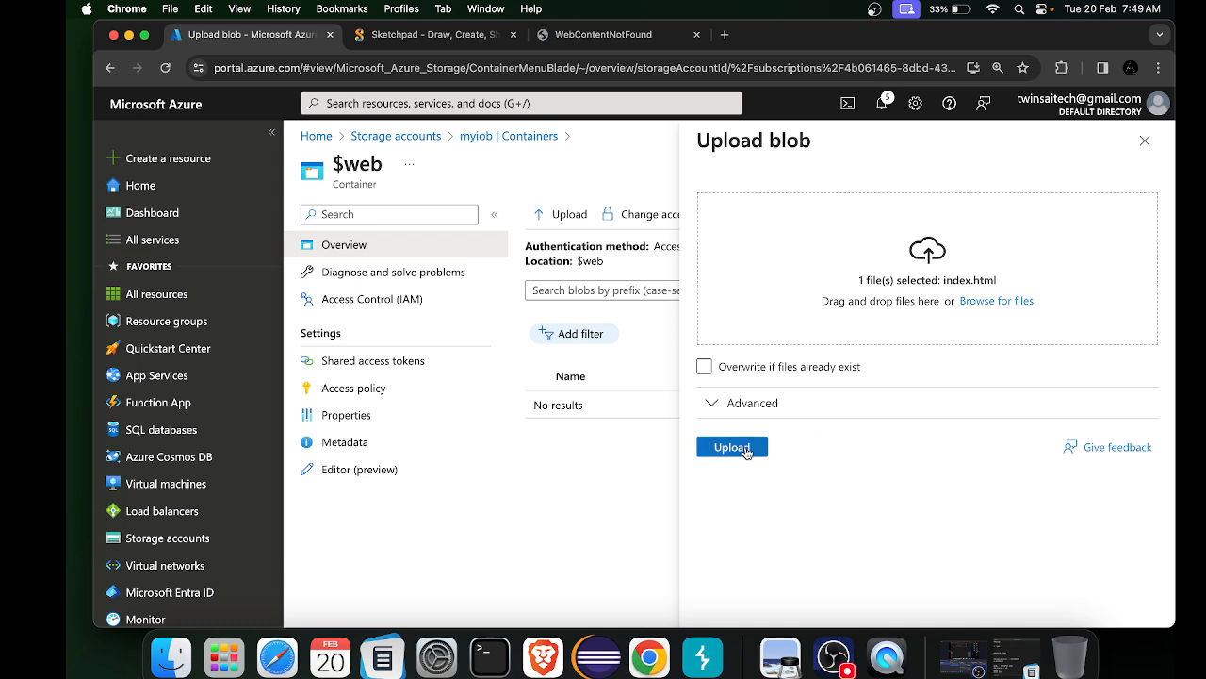
{"action": "left_click", "coordinate": [744, 449]}
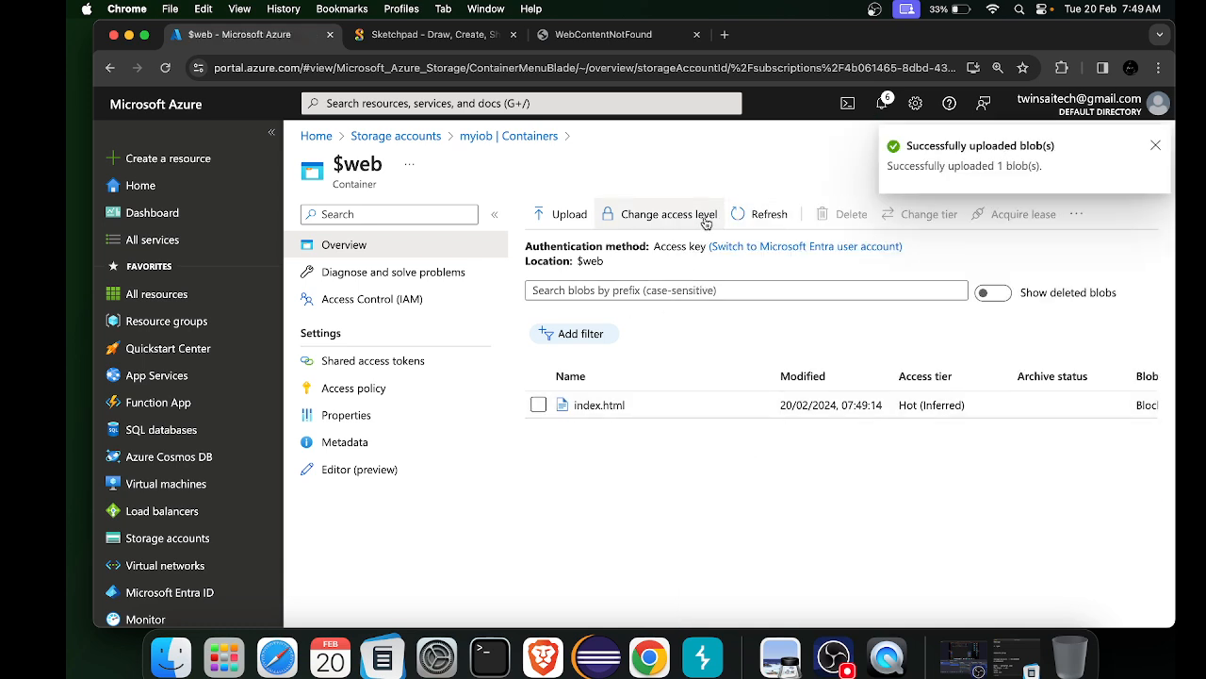
{"action": "left_click", "coordinate": [761, 212]}
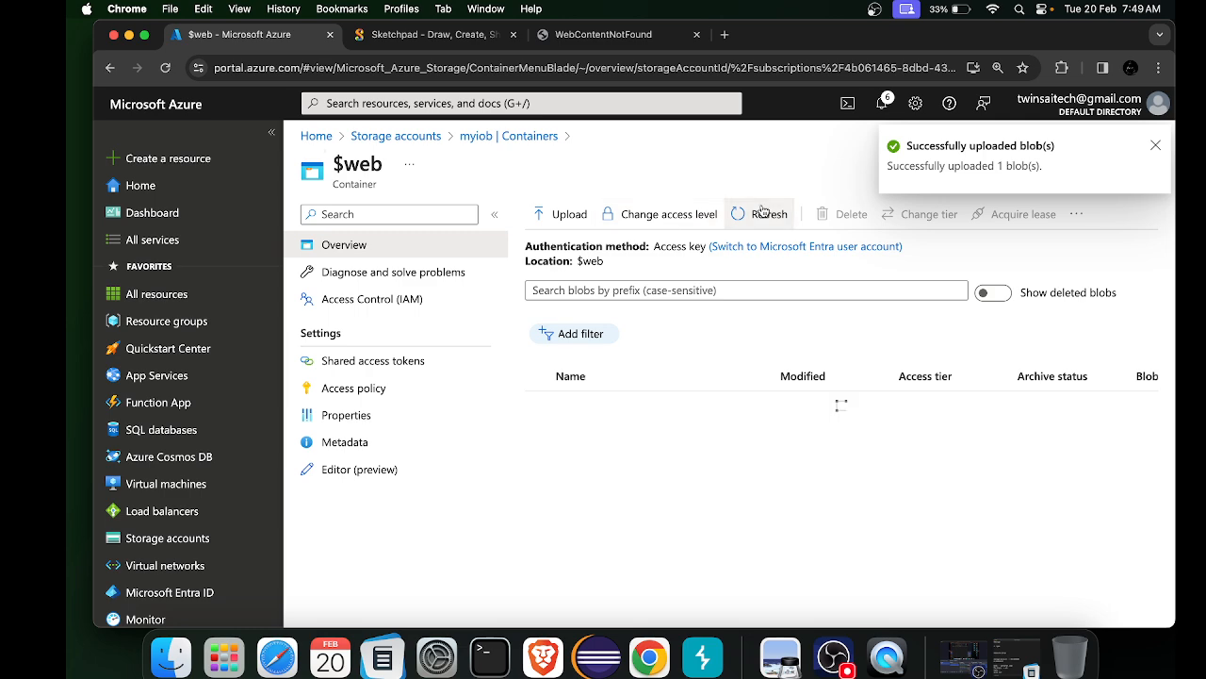
{"action": "left_click", "coordinate": [1156, 146]}
Reload the secondary endpoint page, go back to the myiob containers list in the portal, and reload the endpoint page again
{"action": "left_click", "coordinate": [595, 32]}
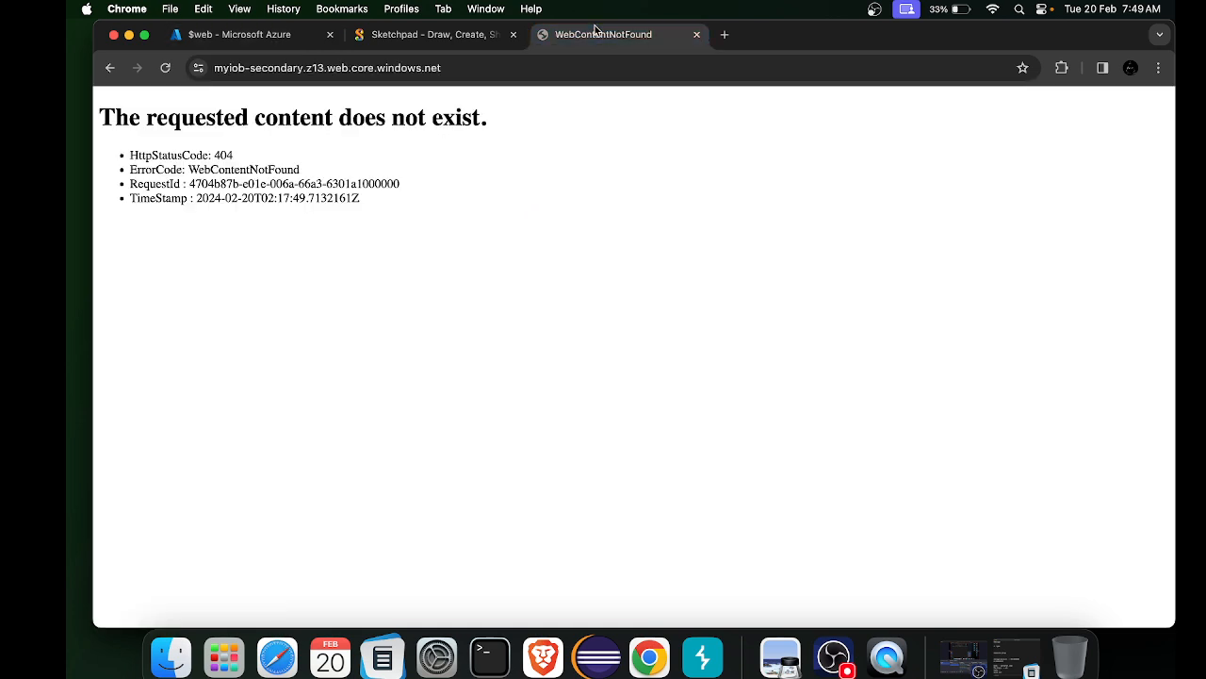
{"action": "left_click", "coordinate": [165, 68]}
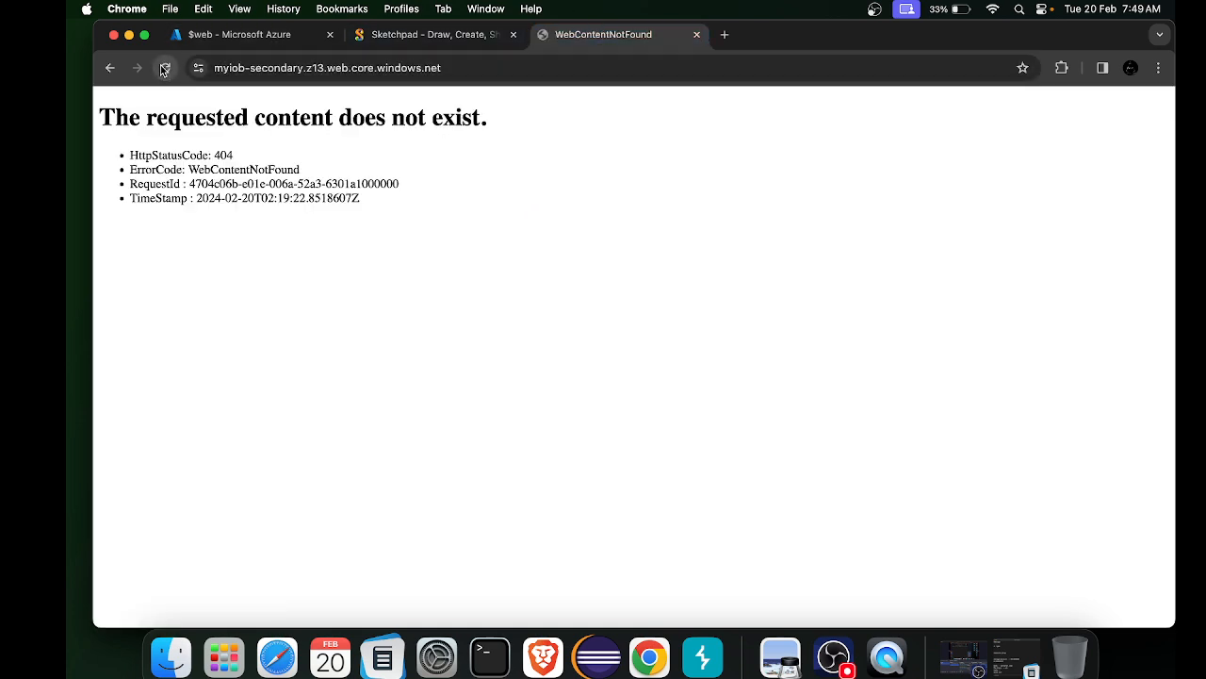
{"action": "left_click", "coordinate": [164, 69]}
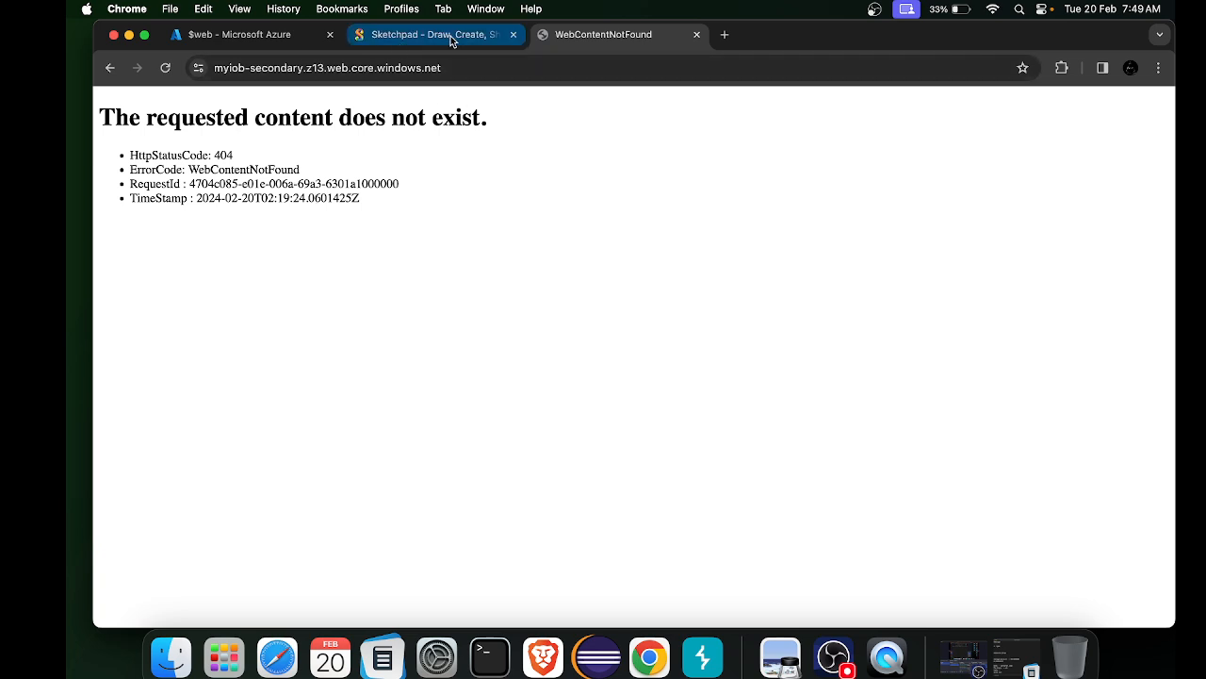
{"action": "left_click", "coordinate": [237, 35]}
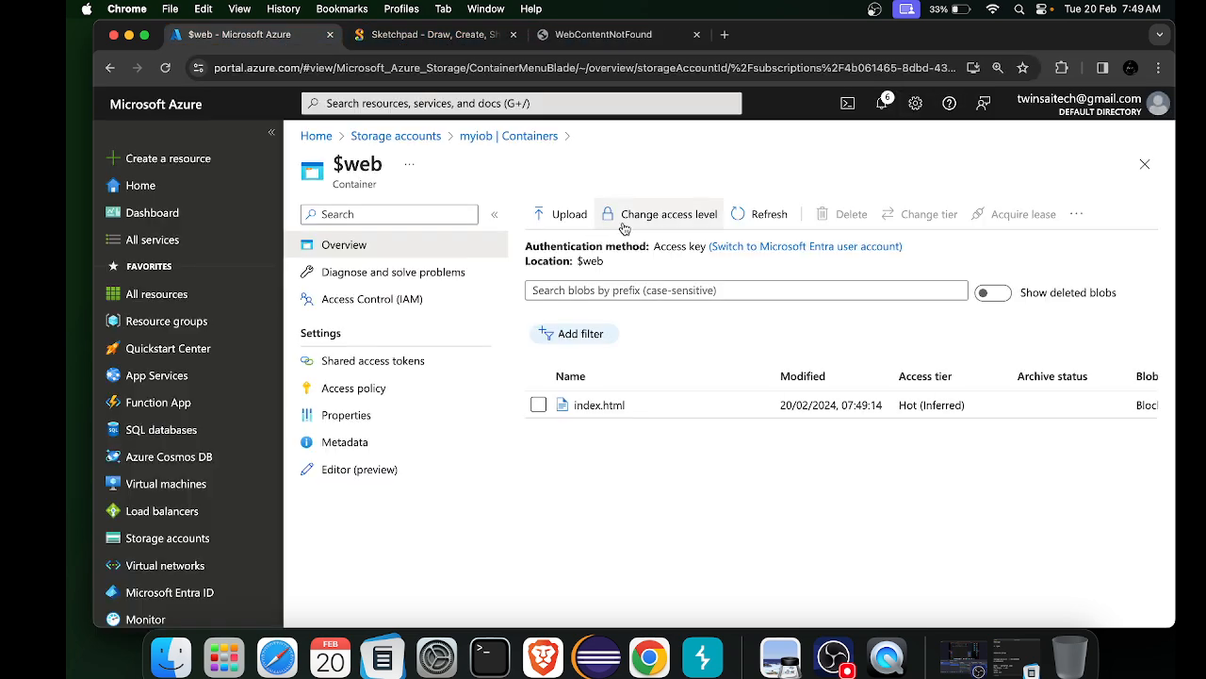
{"action": "key", "text": "super+bracketleft"}
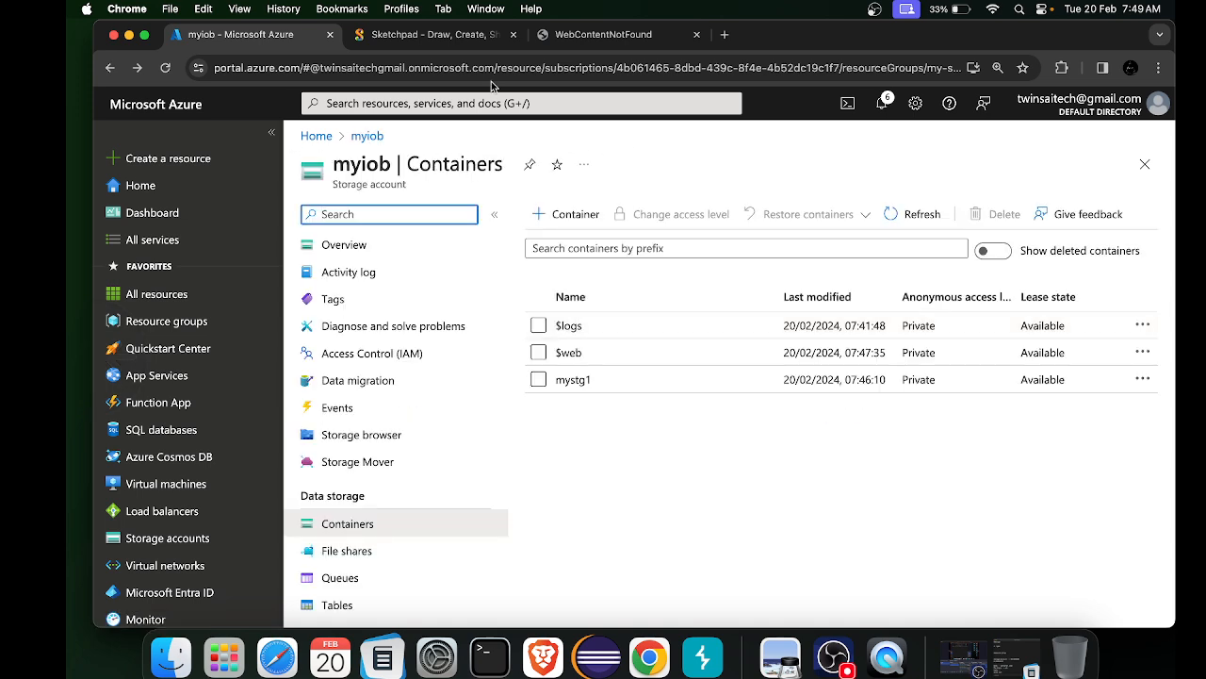
{"action": "left_click", "coordinate": [567, 31]}
{"action": "left_click", "coordinate": [165, 67]}
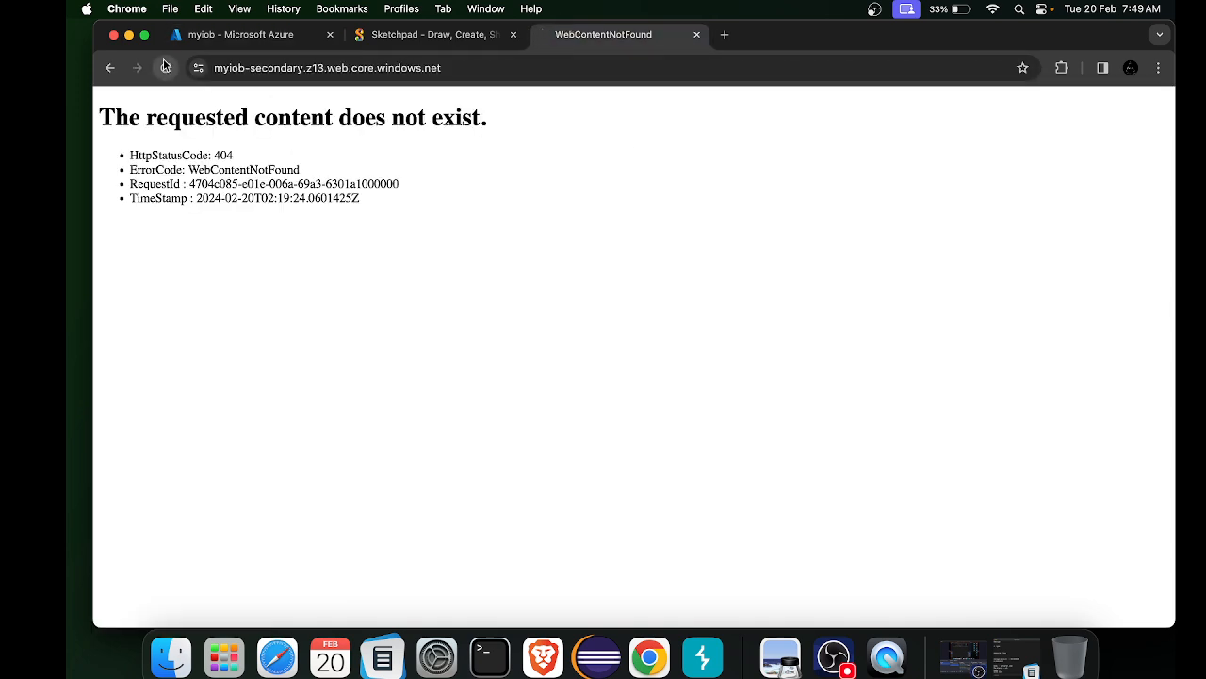
{"action": "left_click", "coordinate": [165, 65]}
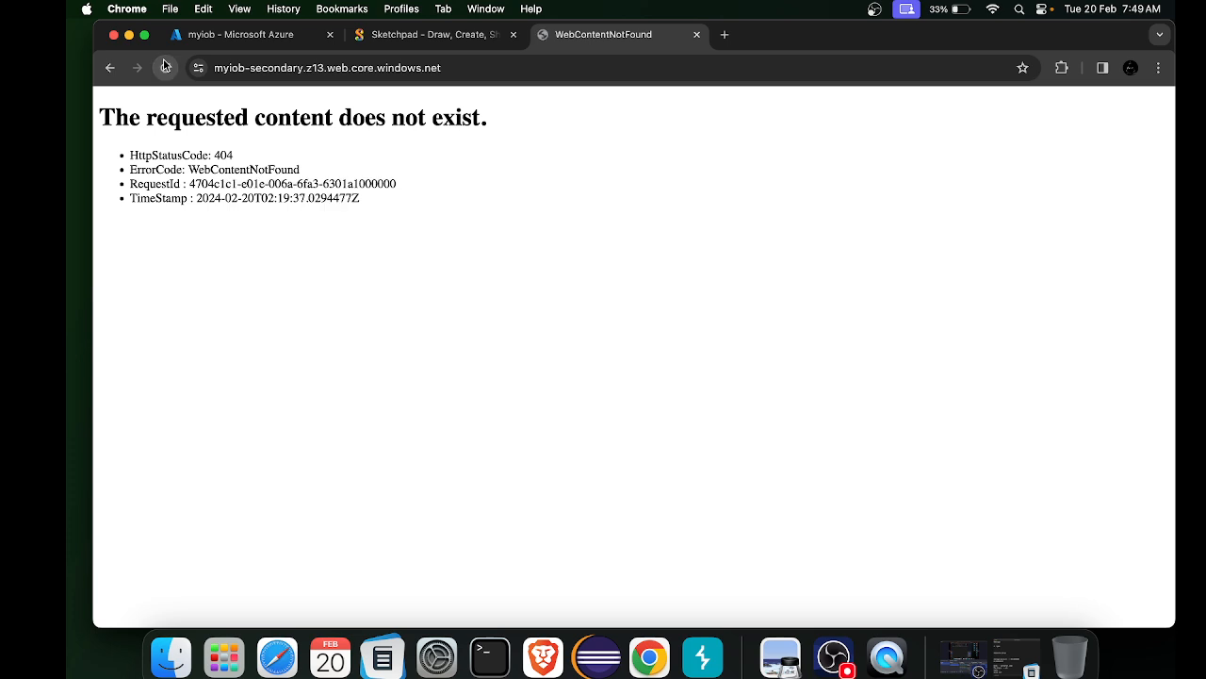
Copy the secondary endpoint URL, close its Chrome tab, and open the URL in the Brave browser to view the site
{"action": "left_click", "coordinate": [297, 68]}
{"action": "key", "text": "super+c"}
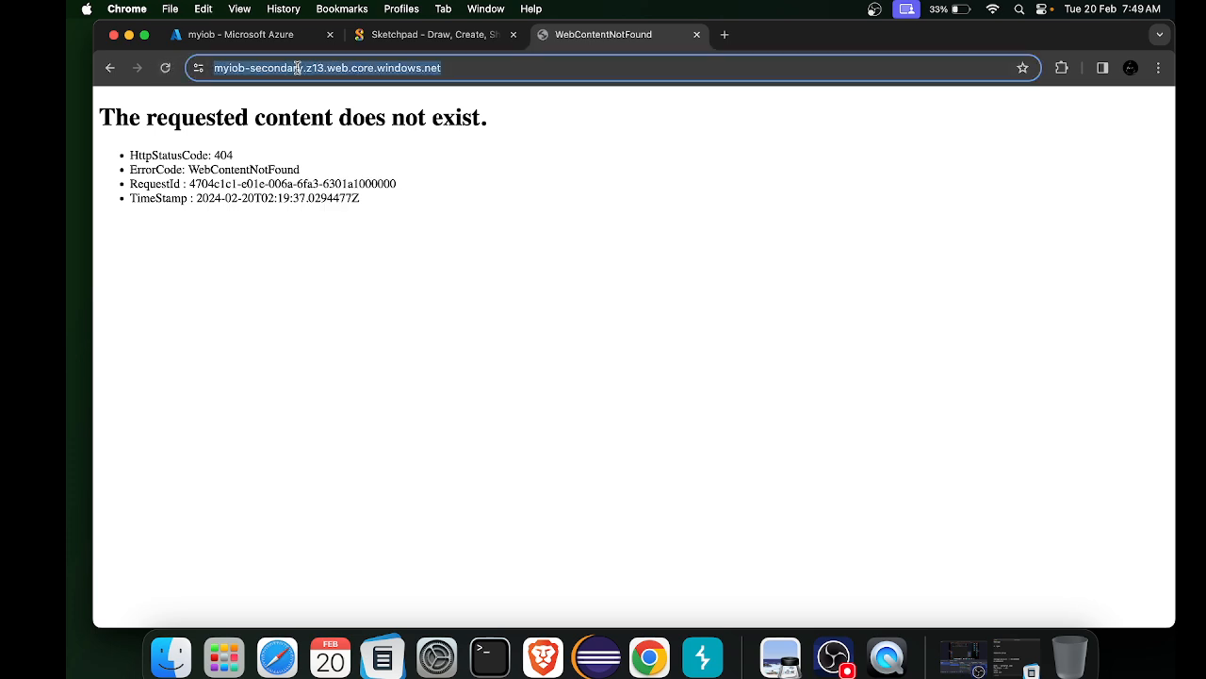
{"action": "left_click", "coordinate": [698, 34]}
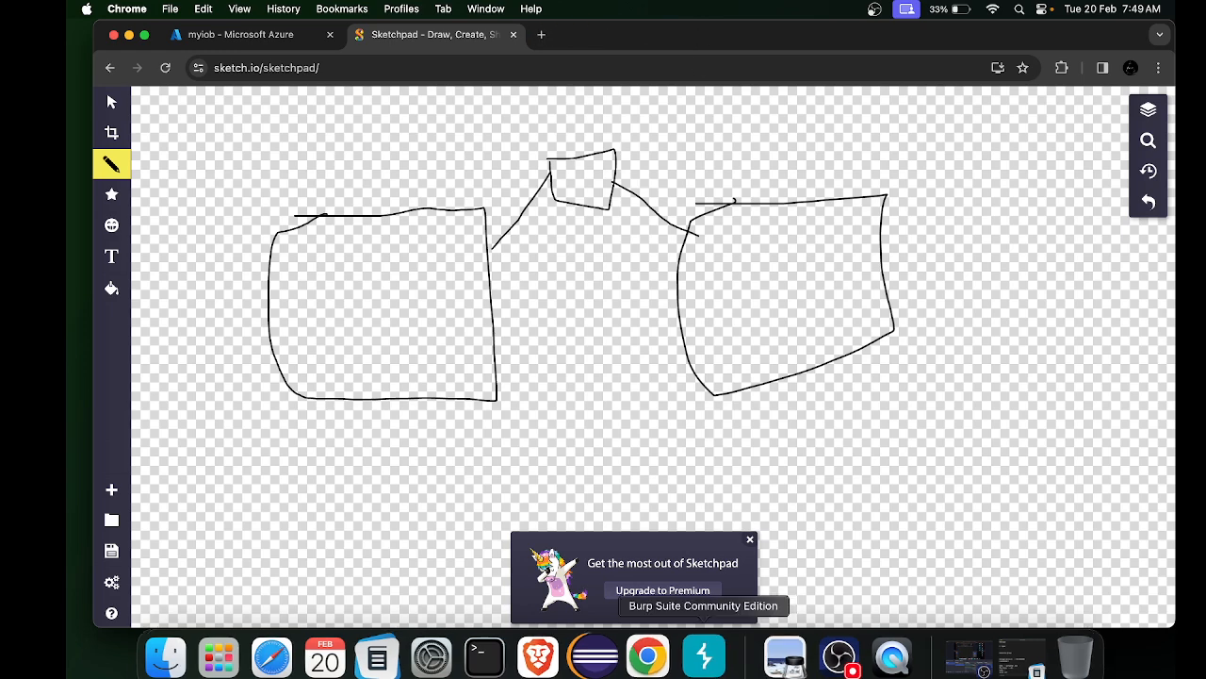
{"action": "left_click", "coordinate": [558, 650]}
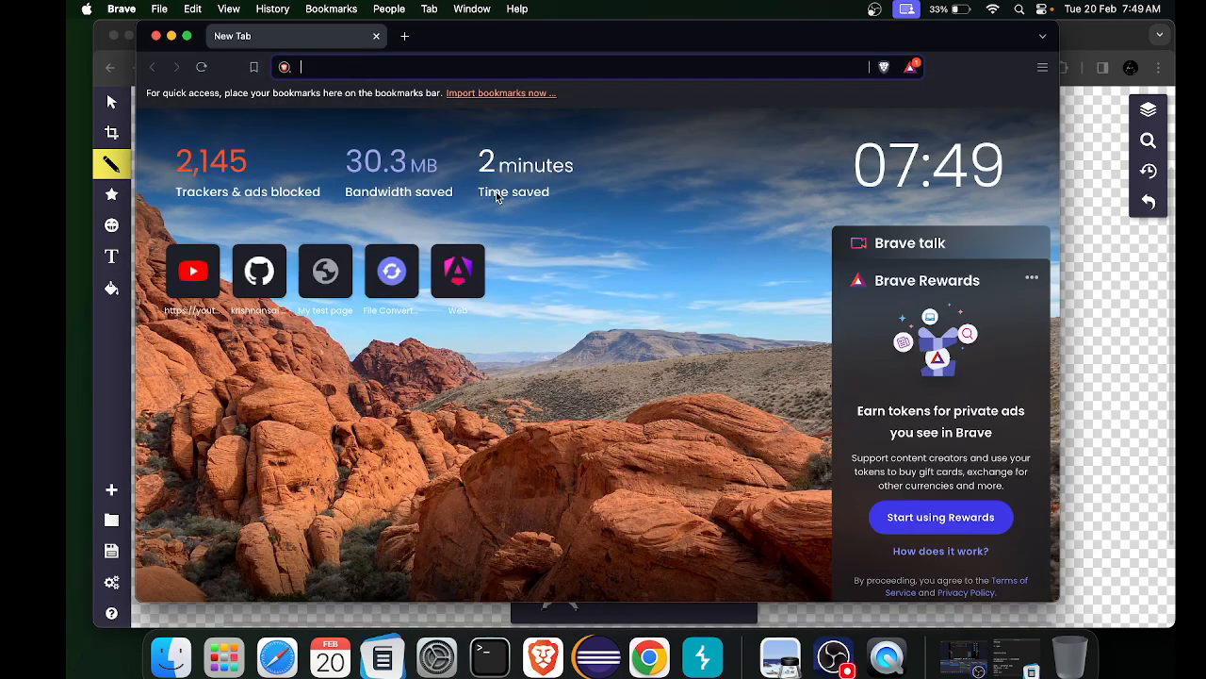
{"action": "key", "text": "super+v"}
{"action": "key", "text": "Return"}
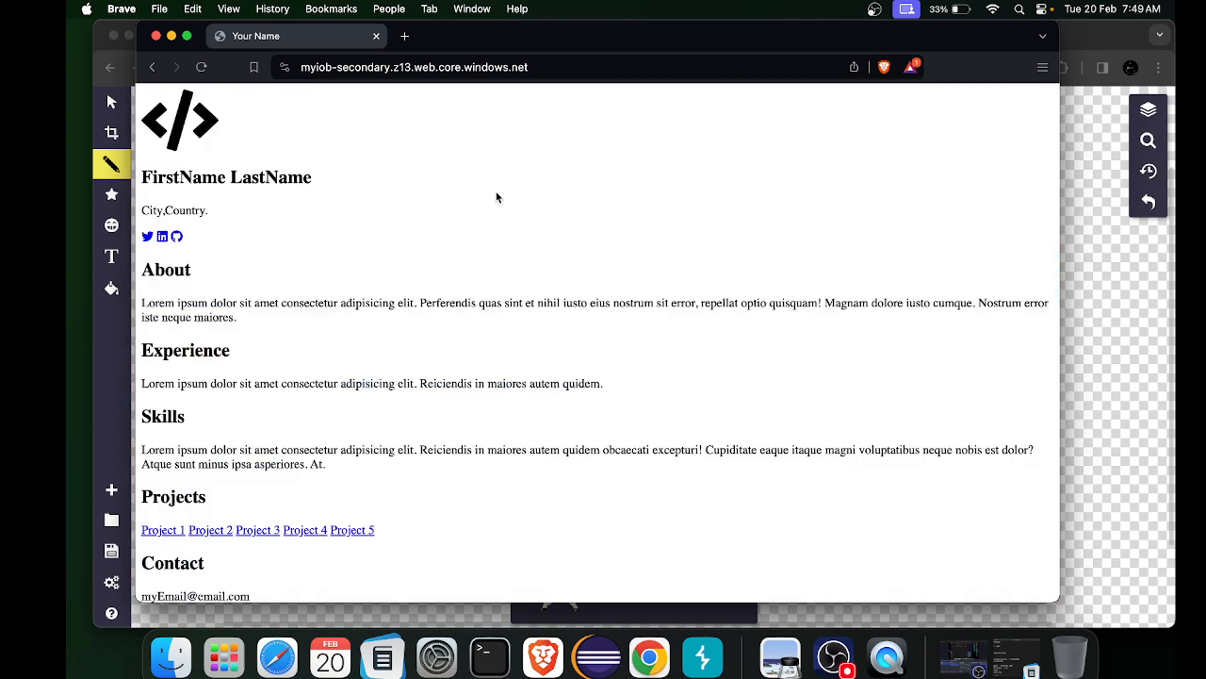
{"action": "scroll", "coordinate": [497, 194], "scroll_direction": "down", "scroll_amount": 1}
{"action": "scroll", "coordinate": [492, 188], "scroll_direction": "up", "scroll_amount": 1}
Switch back to the Azure portal in Chrome and upload style.css from the html folder to the $web container
{"action": "left_click", "coordinate": [649, 657]}
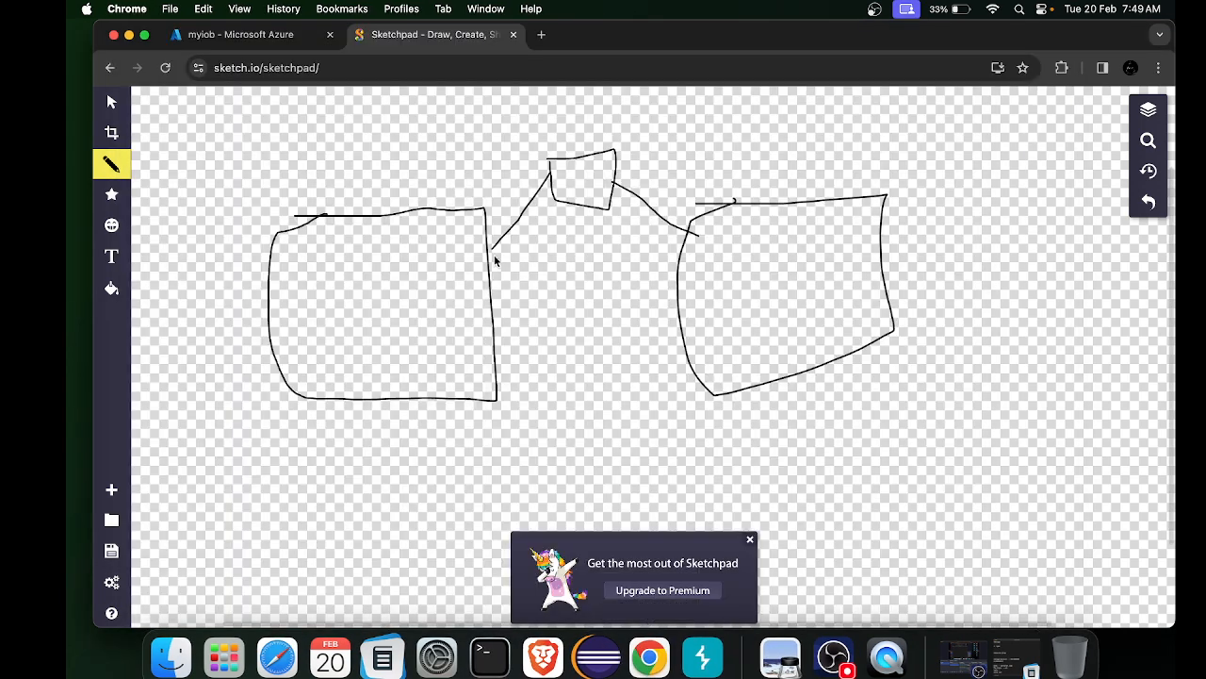
{"action": "left_click", "coordinate": [256, 38]}
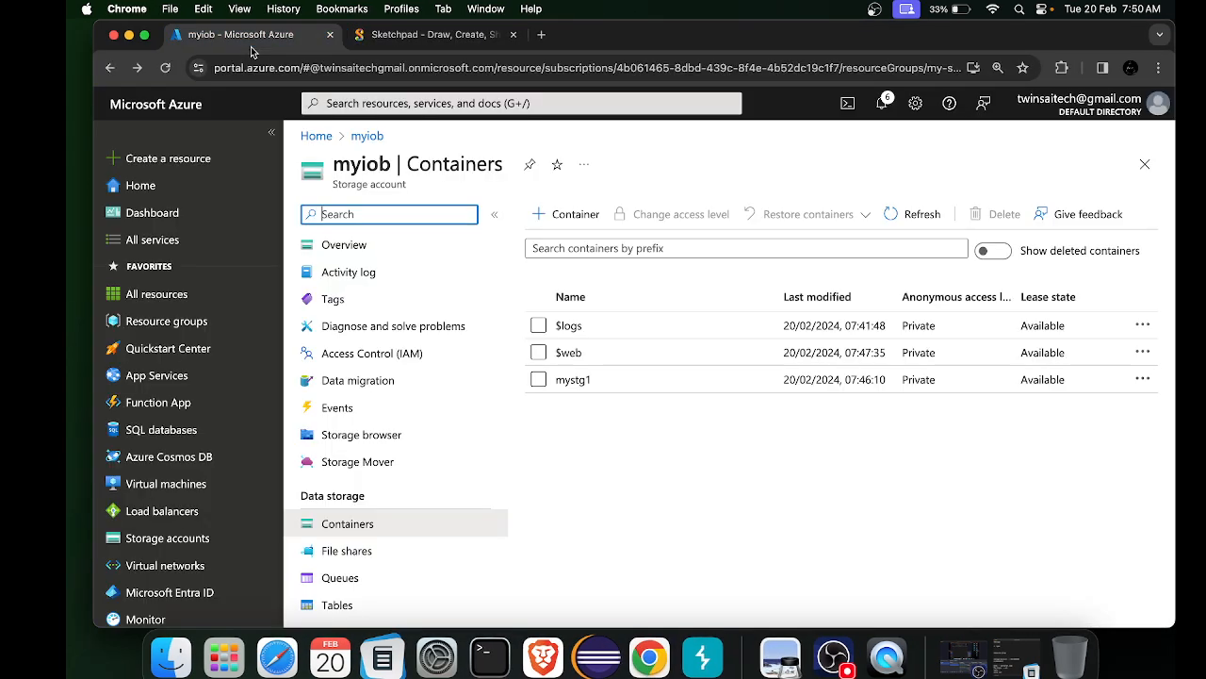
{"action": "left_click", "coordinate": [573, 353]}
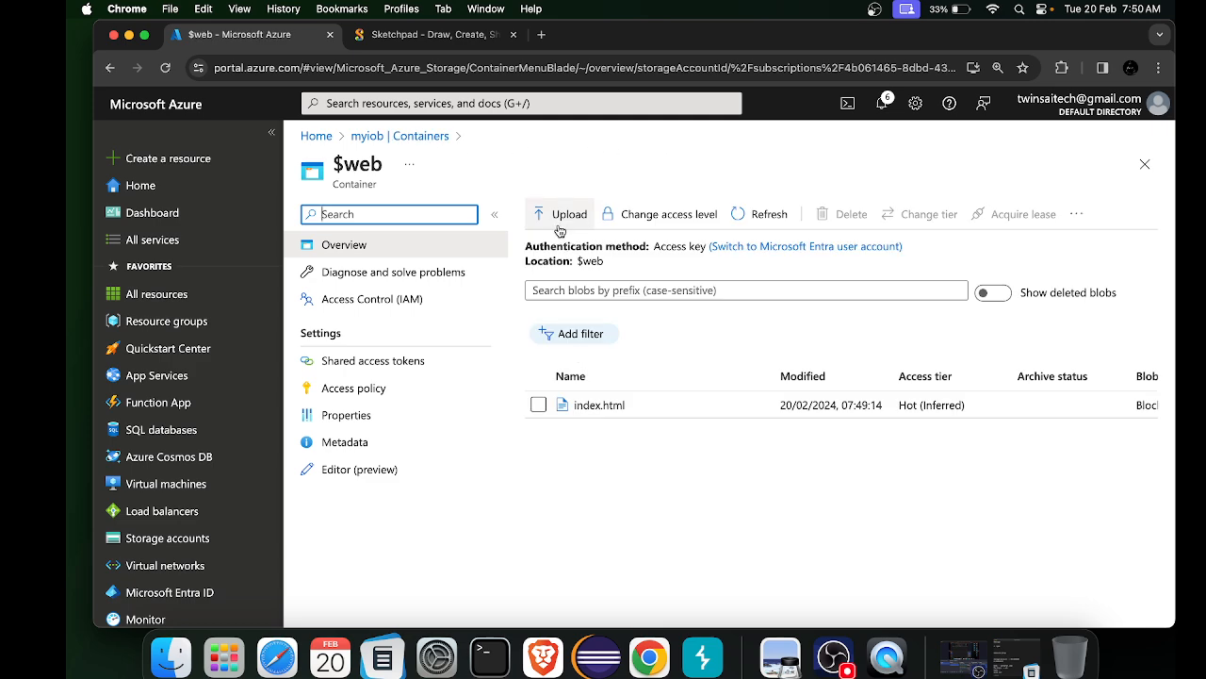
{"action": "left_click", "coordinate": [563, 217]}
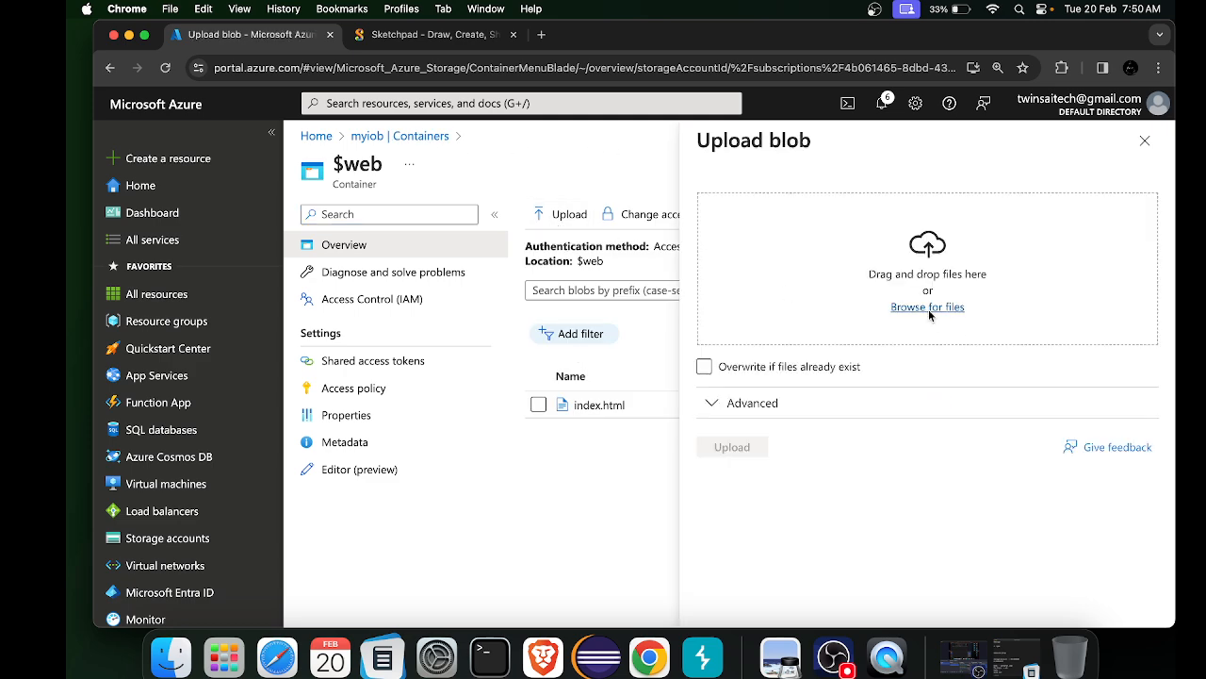
{"action": "left_click", "coordinate": [929, 308]}
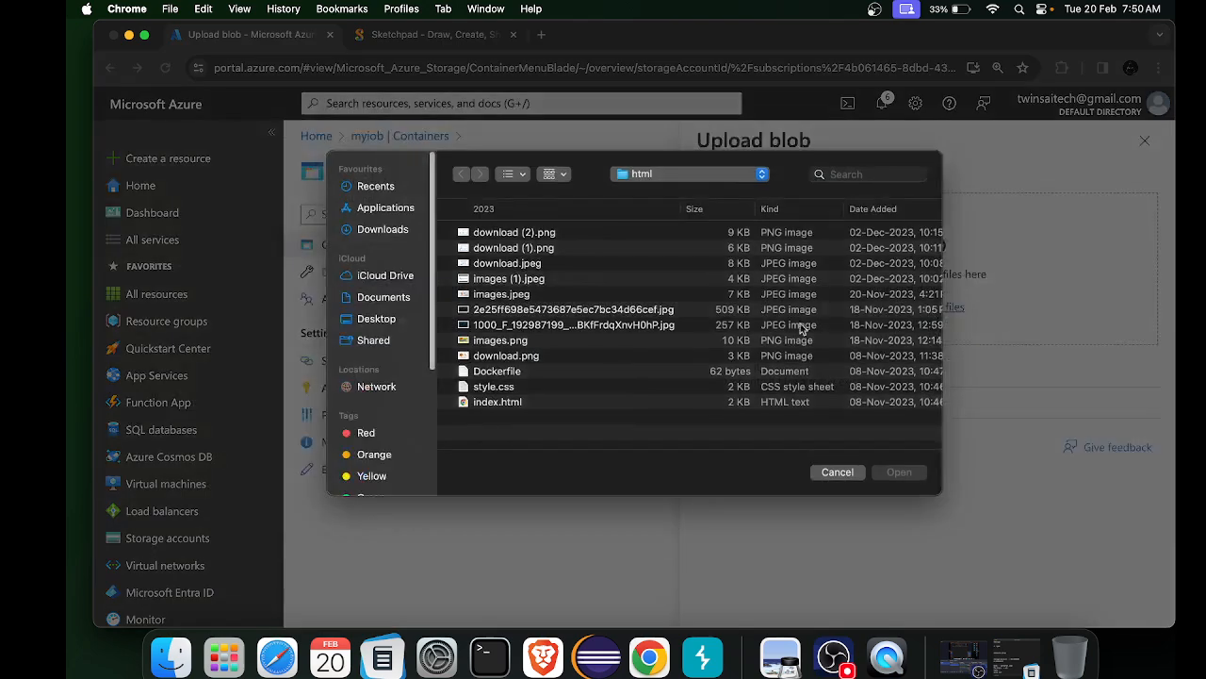
{"action": "left_click", "coordinate": [485, 386]}
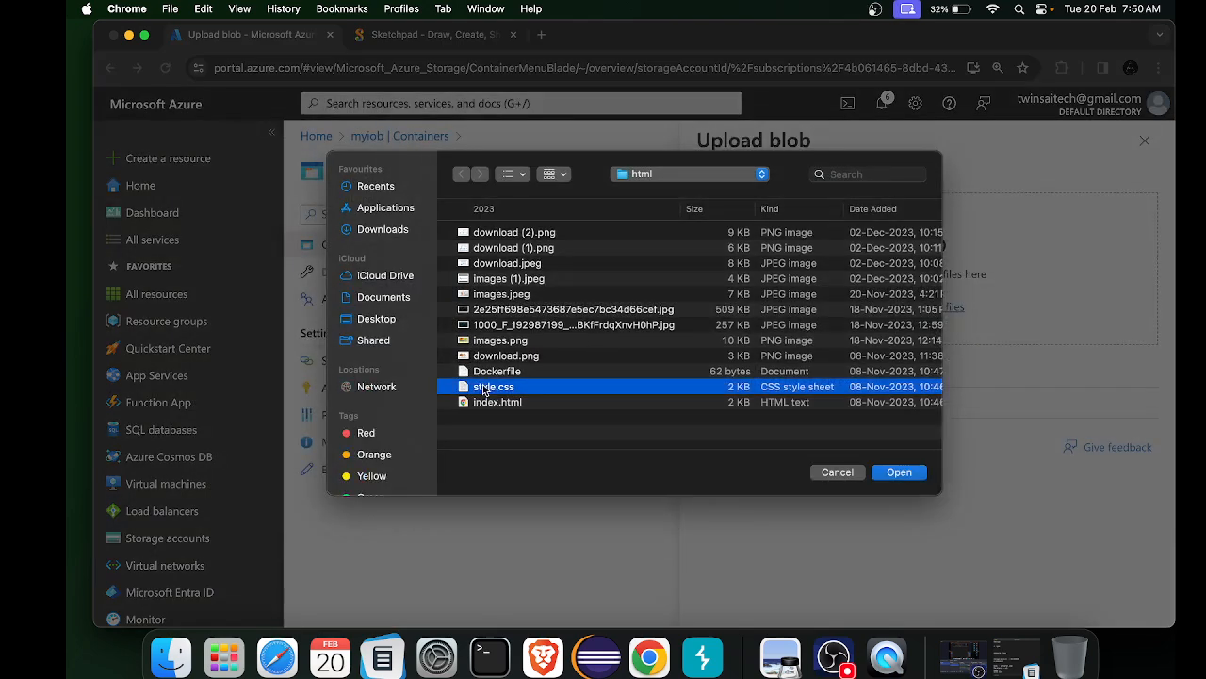
{"action": "left_click", "coordinate": [899, 471]}
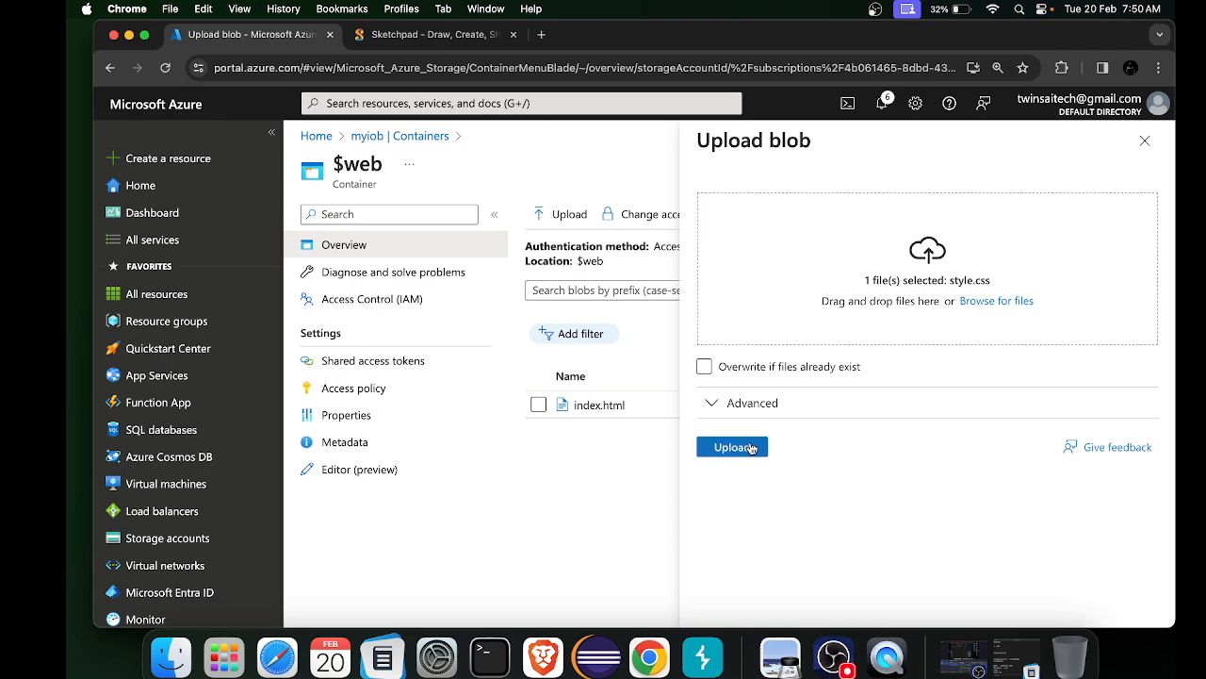
{"action": "left_click", "coordinate": [737, 447]}
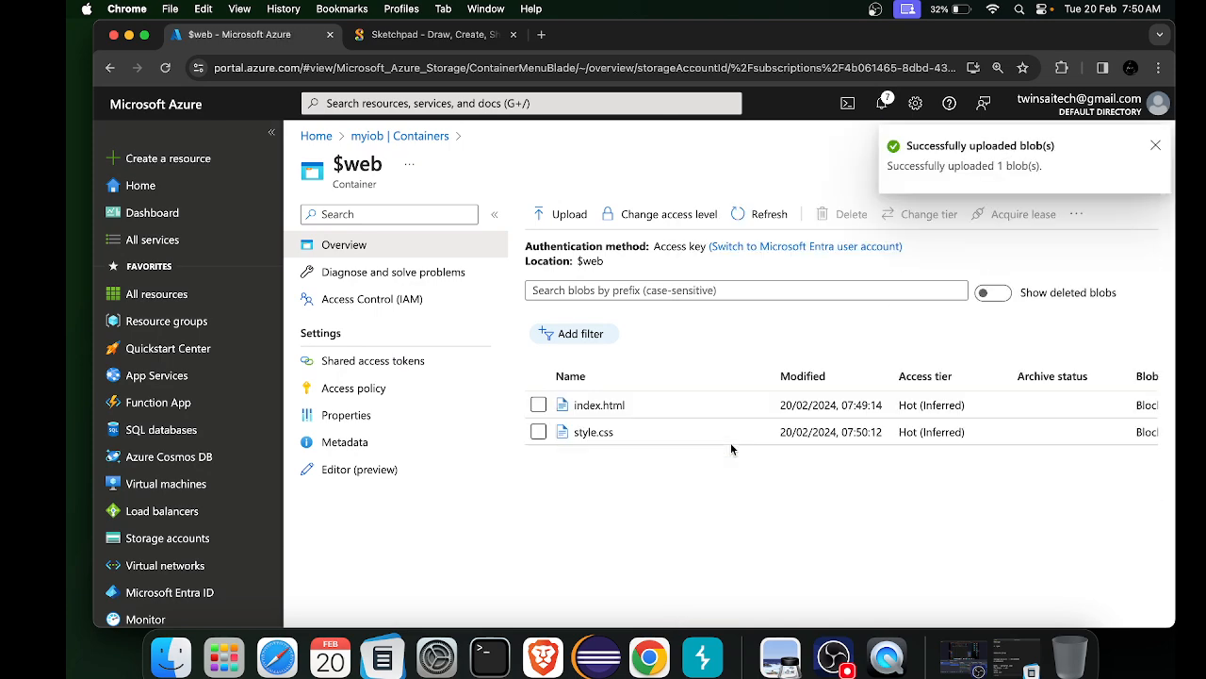
{"action": "left_click", "coordinate": [540, 34]}
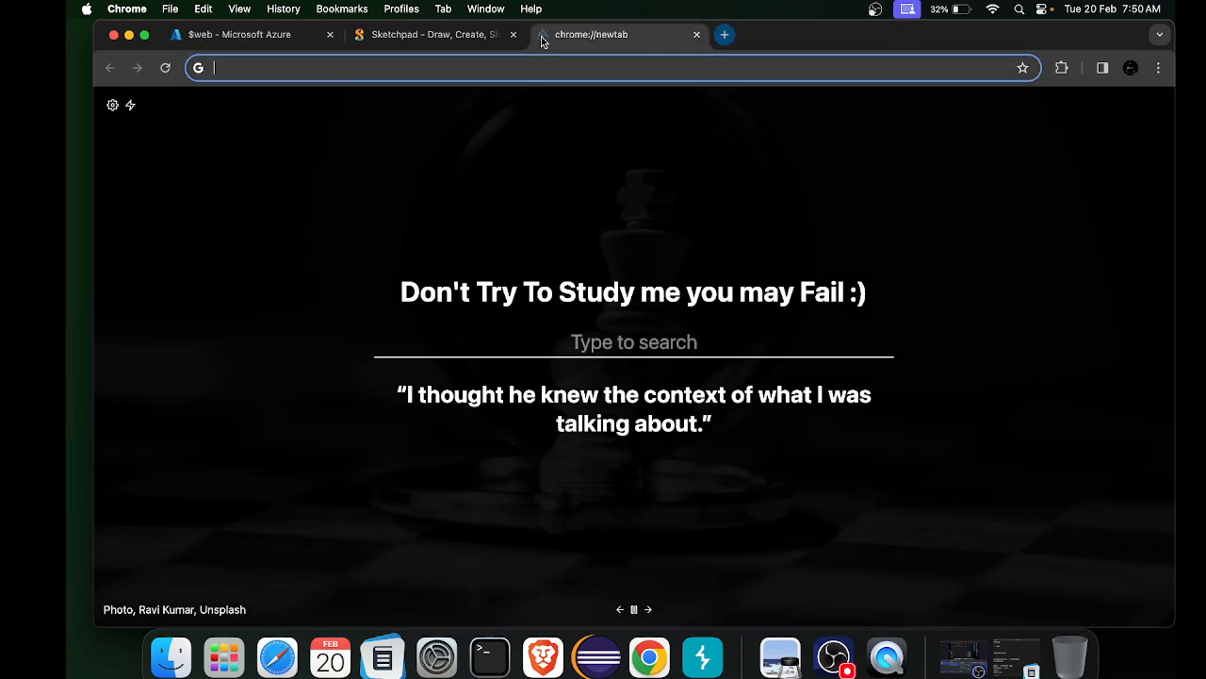
{"action": "type", "text": "https://myiob-secondary.z13.web.core.windows.net/"}
{"action": "key", "text": "Return"}
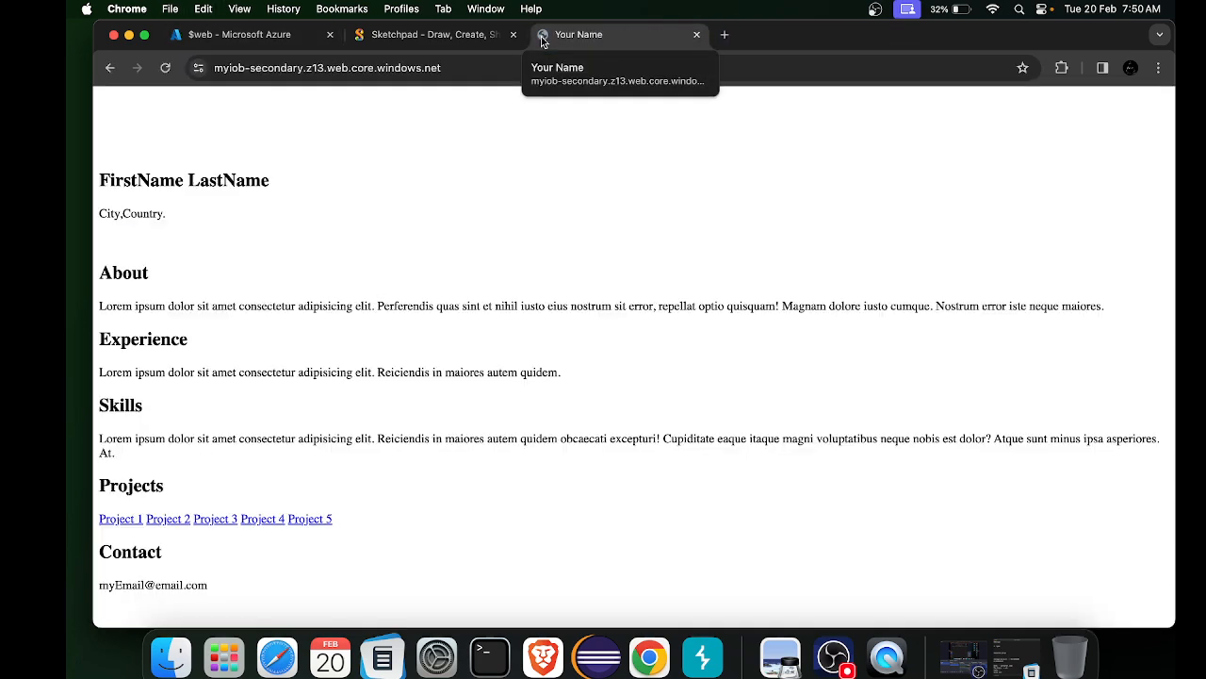
{"action": "left_click", "coordinate": [163, 70]}
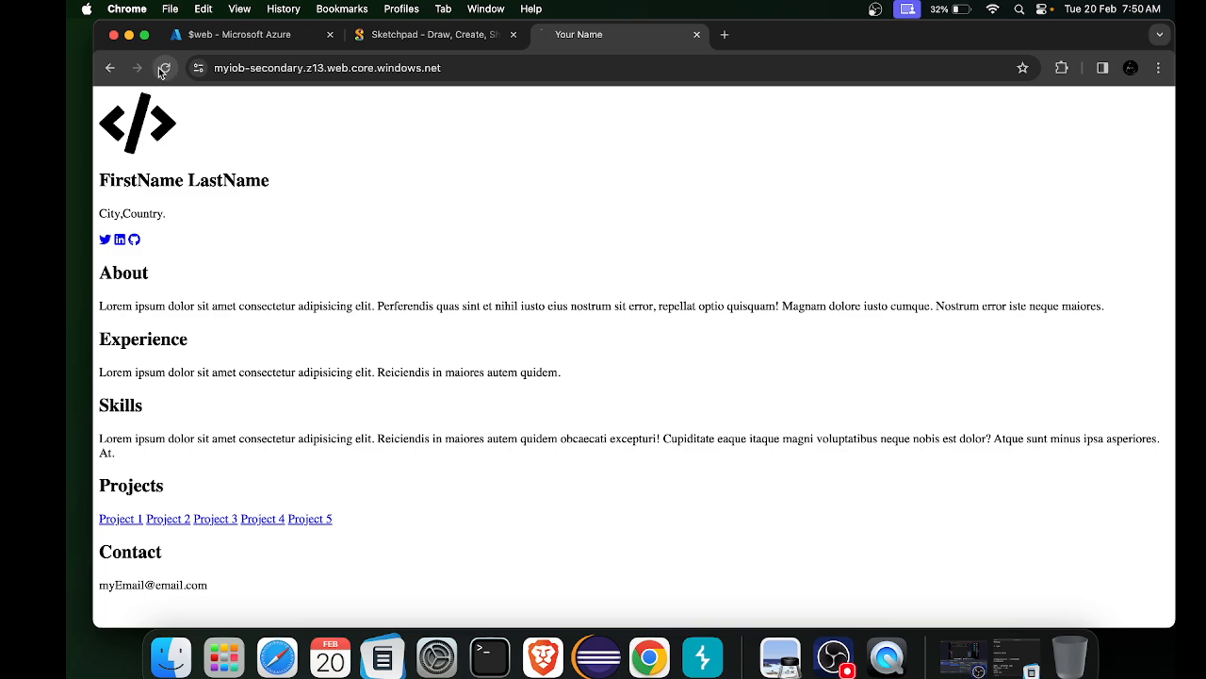
{"action": "left_click", "coordinate": [163, 70]}
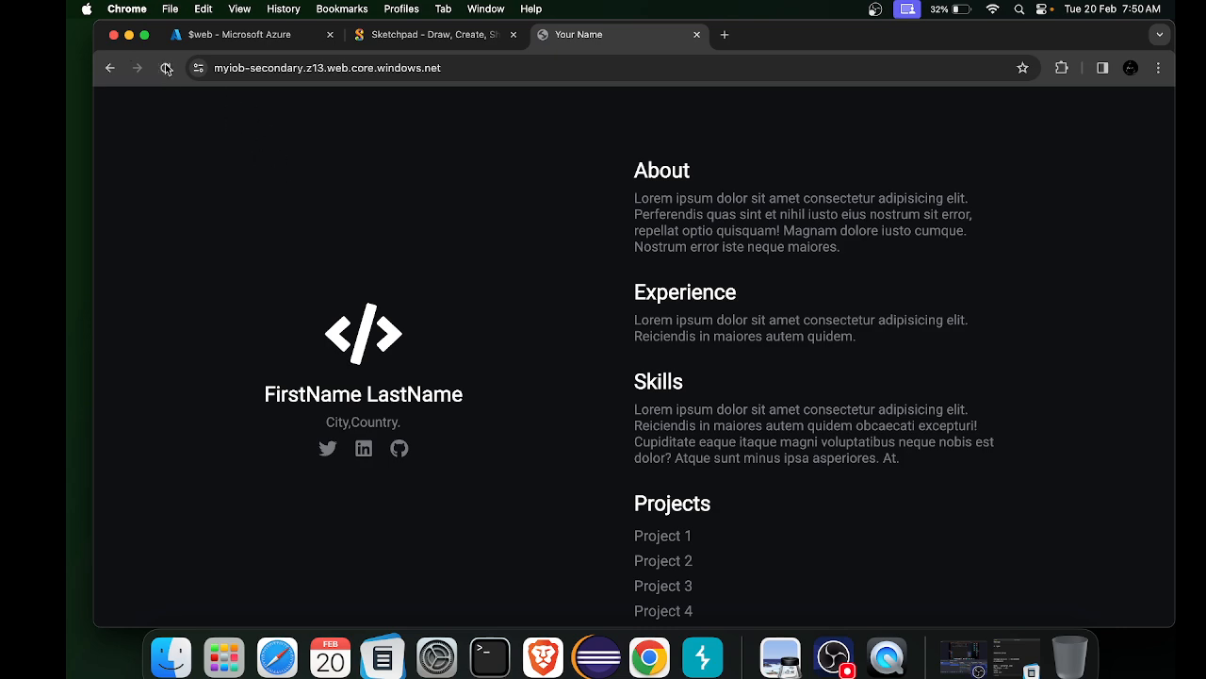
Return to the myiob containers list, look through the storage account's settings, and switch back to the hosted website
{"action": "left_click", "coordinate": [232, 36]}
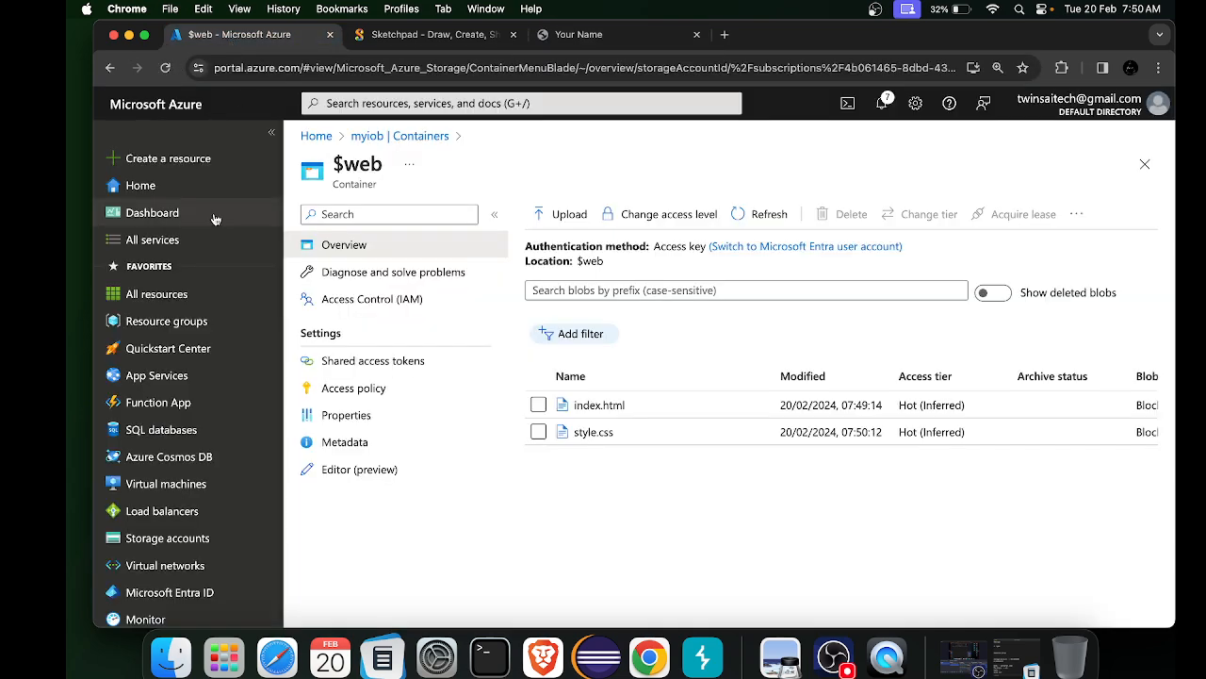
{"action": "left_click", "coordinate": [402, 138]}
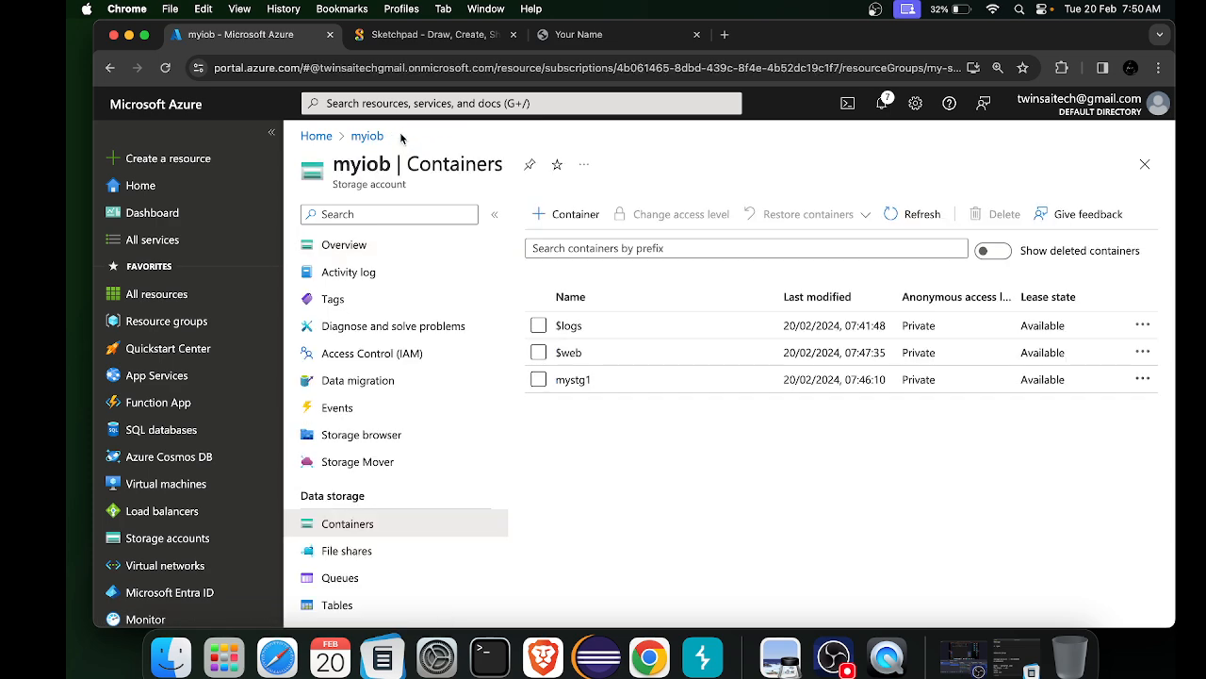
{"action": "scroll", "coordinate": [349, 415], "scroll_direction": "down", "scroll_amount": 5}
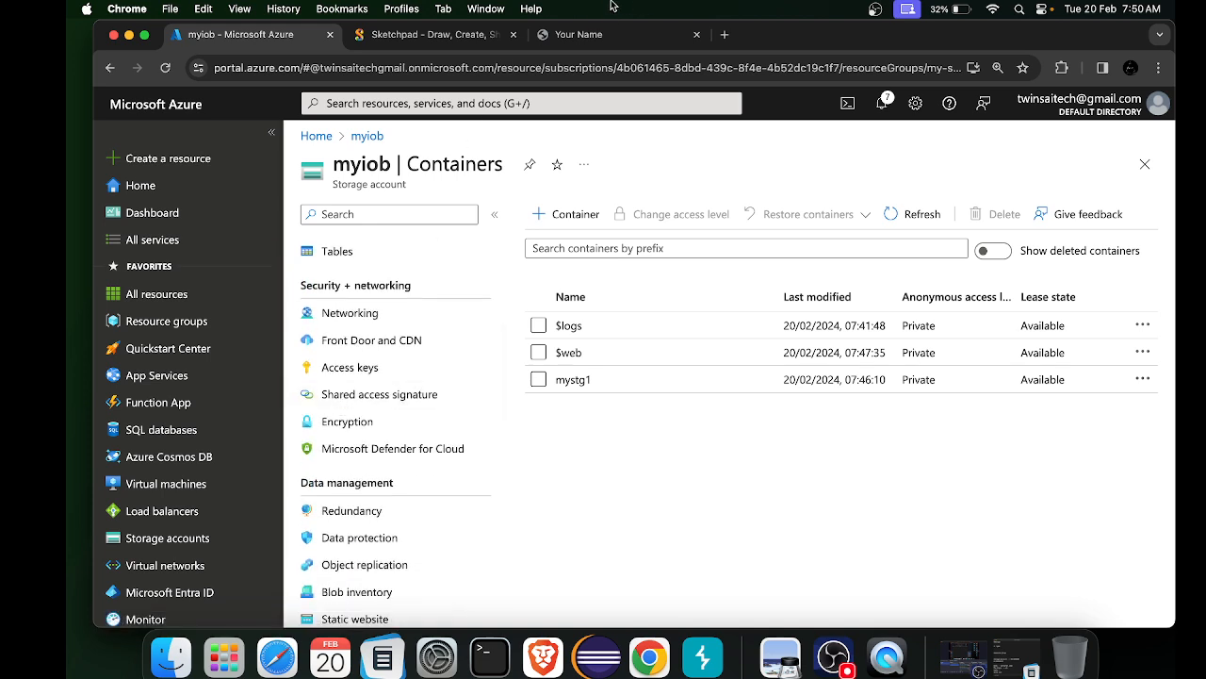
{"action": "left_click", "coordinate": [568, 34]}
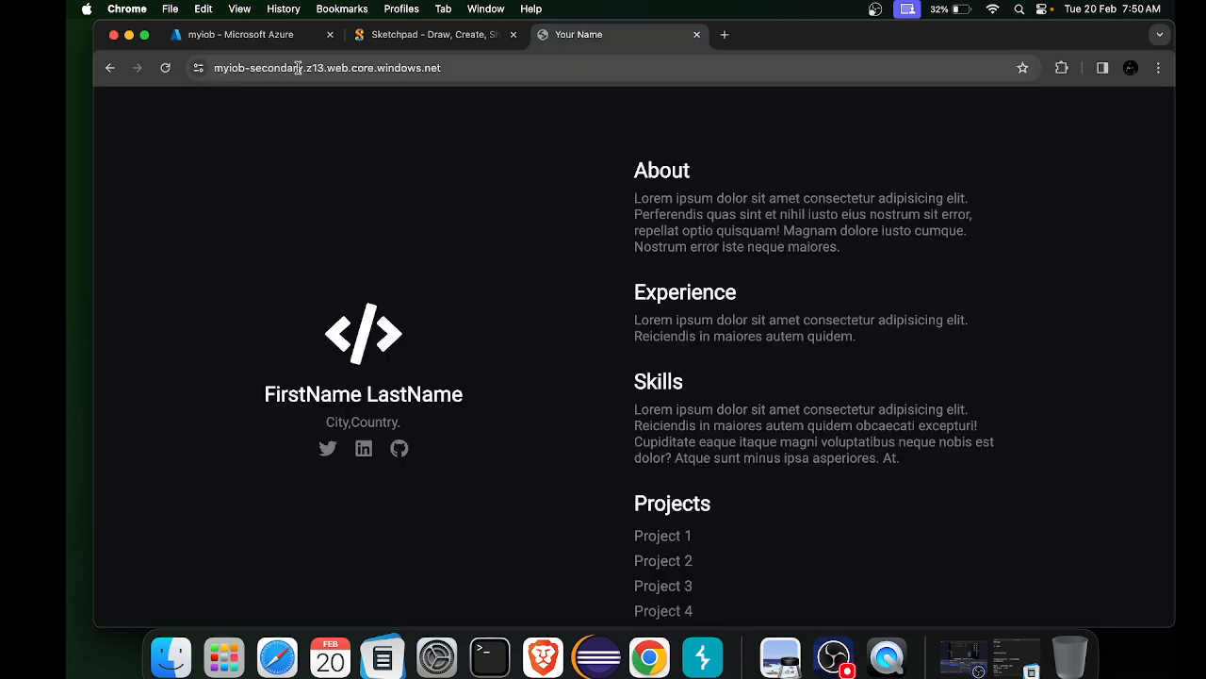
Highlight web.core.windows.net in the hosted site's address, return to the Azure portal, and look through the myiob storage account's settings
{"action": "left_click_drag", "start_coordinate": [326, 67], "coordinate": [455, 65]}
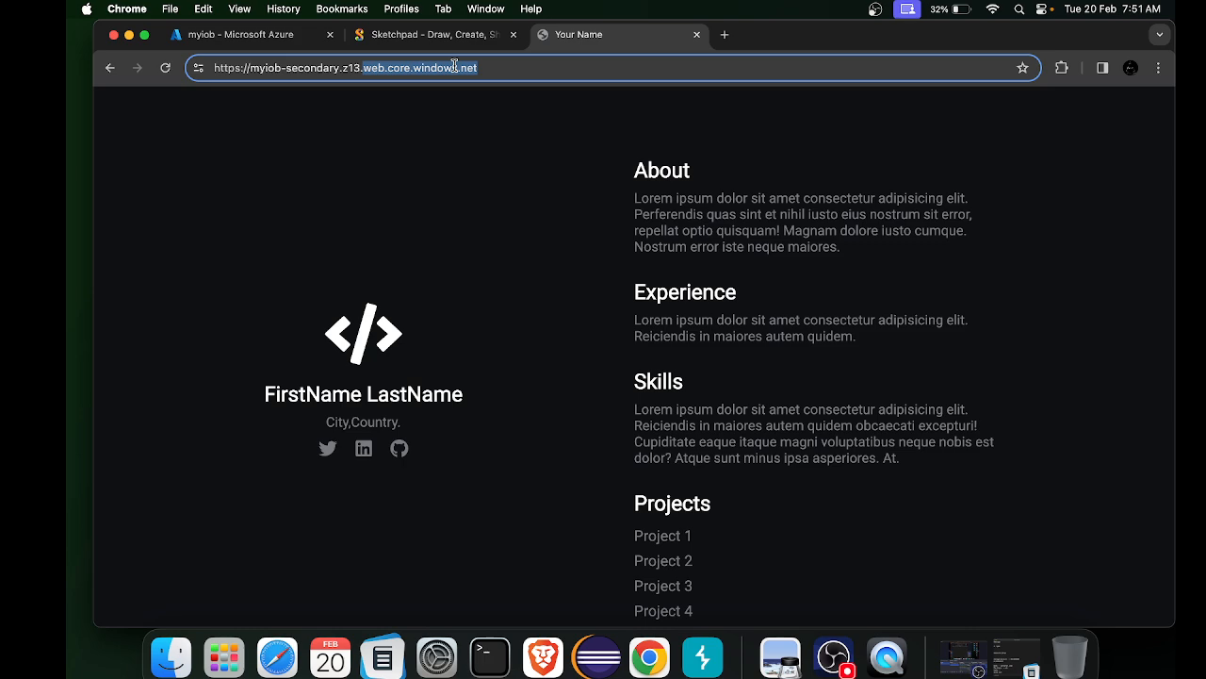
{"action": "left_click", "coordinate": [241, 39]}
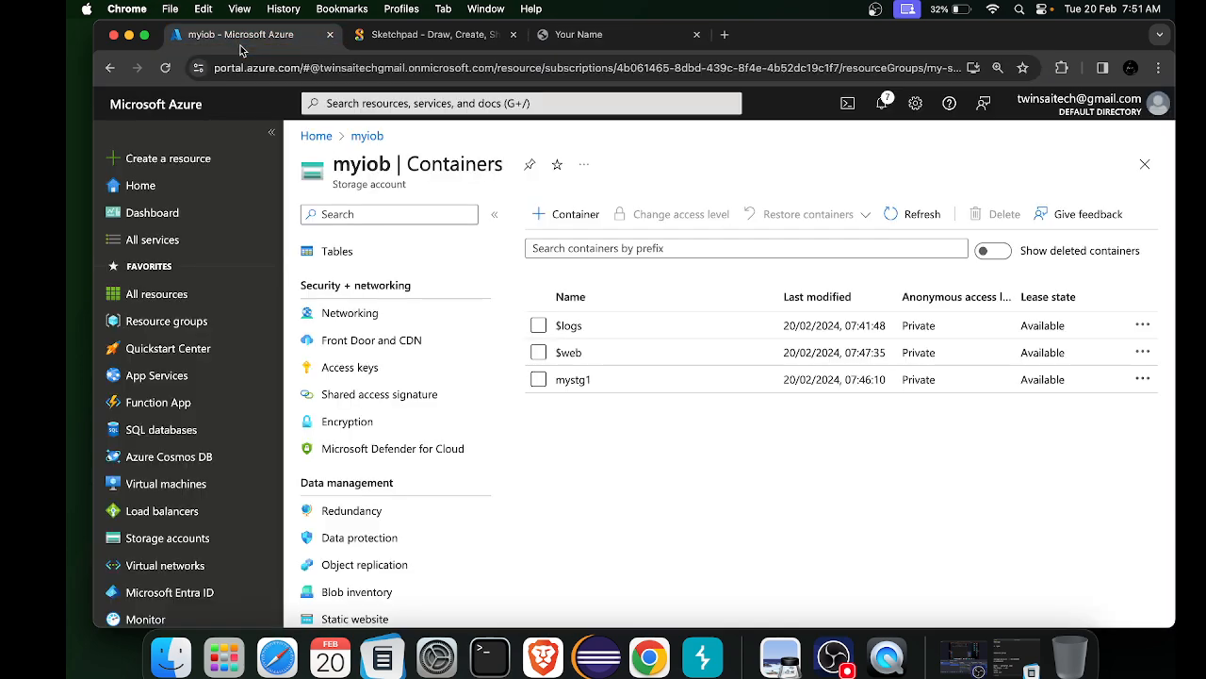
{"action": "scroll", "coordinate": [299, 349], "scroll_direction": "up", "scroll_amount": 5}
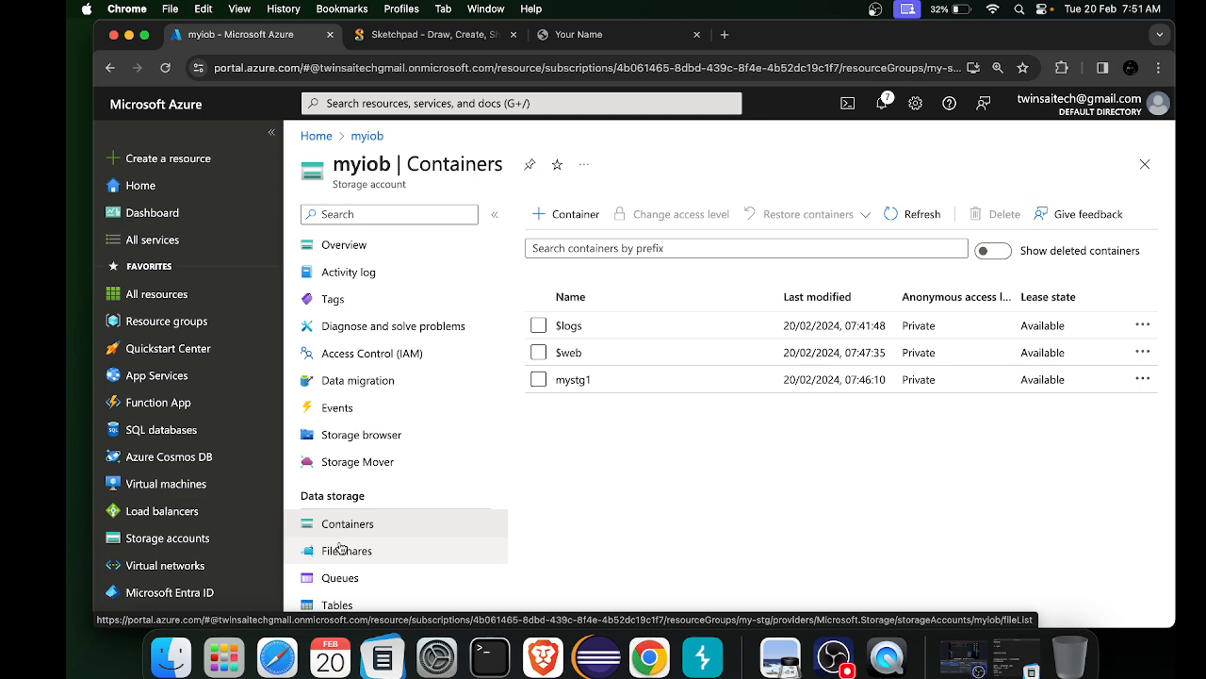
{"action": "scroll", "coordinate": [341, 547], "scroll_direction": "down", "scroll_amount": 3}
{"action": "scroll", "coordinate": [341, 547], "scroll_direction": "down", "scroll_amount": 5}
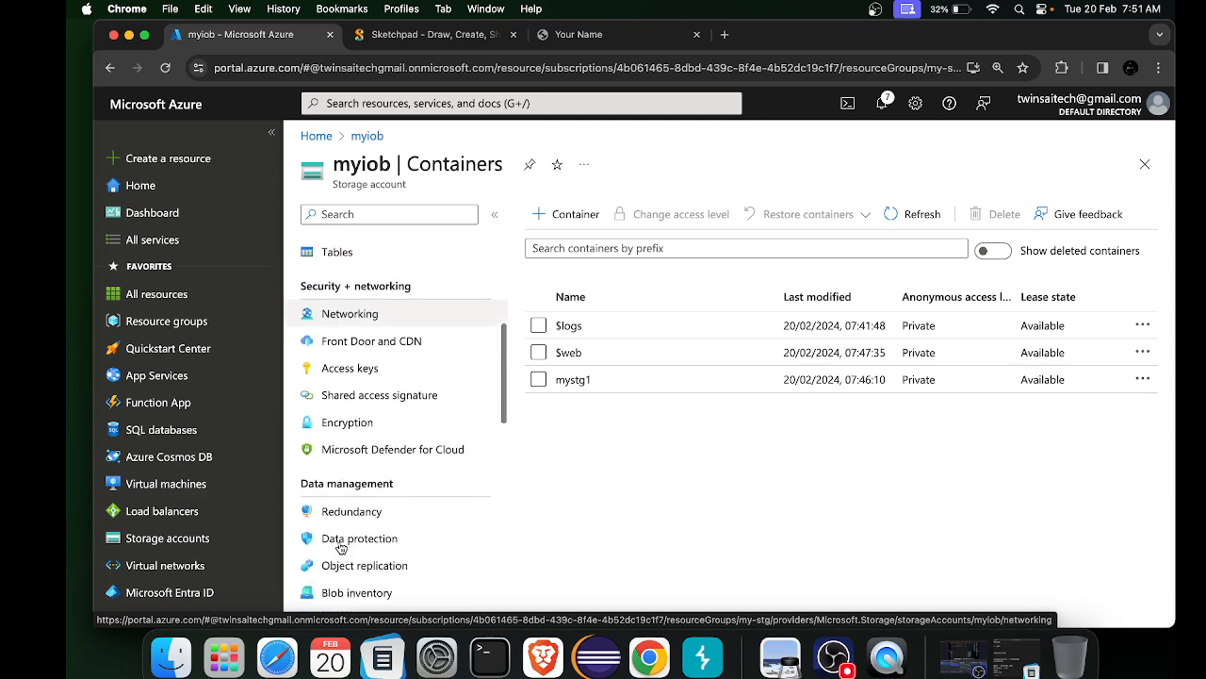
{"action": "scroll", "coordinate": [345, 363], "scroll_direction": "down", "scroll_amount": 2}
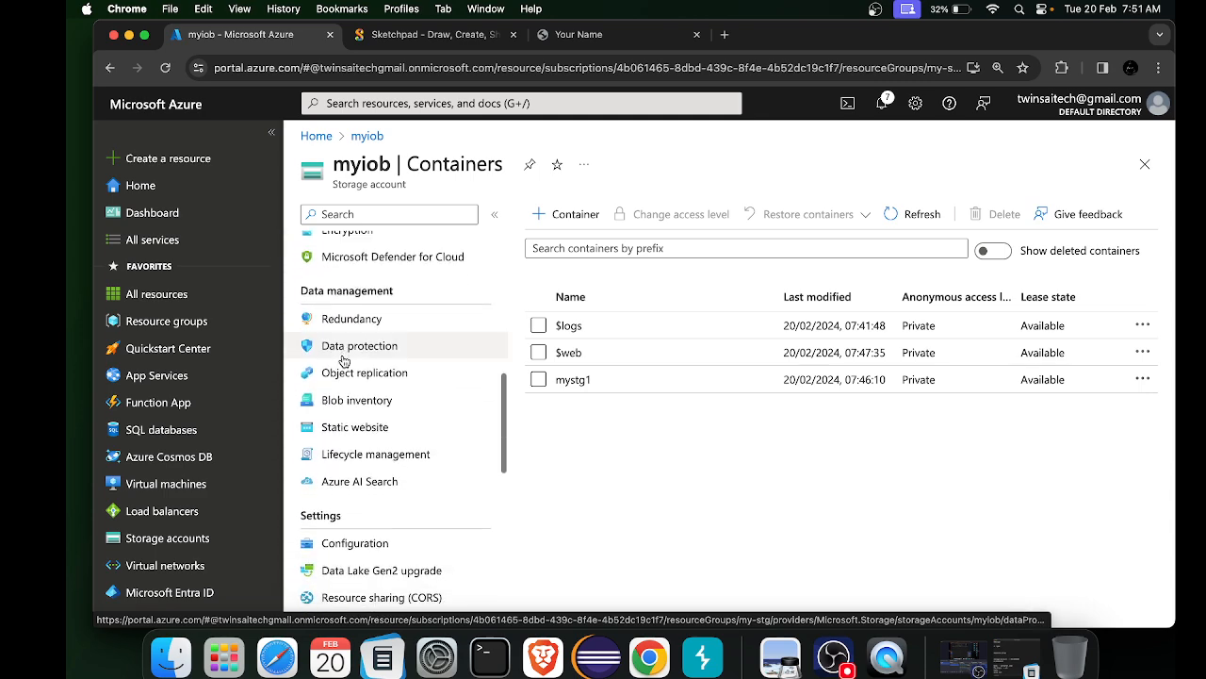
{"action": "scroll", "coordinate": [349, 377], "scroll_direction": "up", "scroll_amount": 8}
{"action": "scroll", "coordinate": [354, 396], "scroll_direction": "down", "scroll_amount": 3}
Open the custom domain settings in myiob's networking options and focus the Domain name field
{"action": "left_click", "coordinate": [355, 403]}
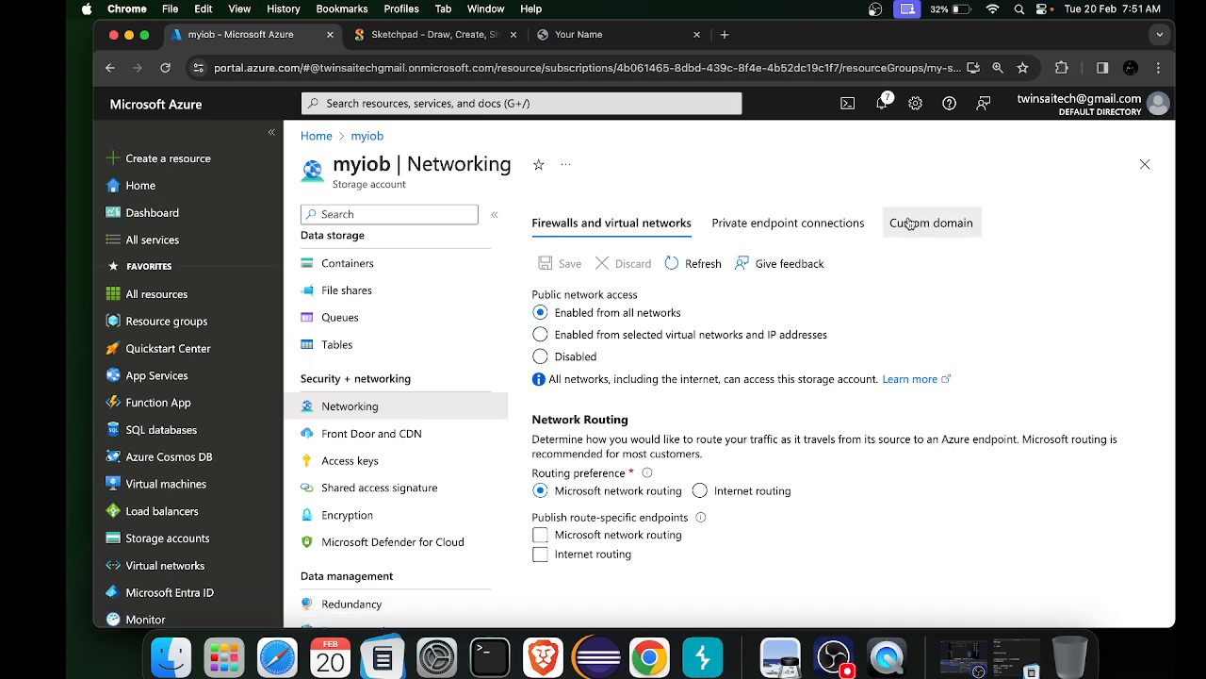
{"action": "left_click", "coordinate": [902, 223]}
{"action": "left_click", "coordinate": [595, 523]}
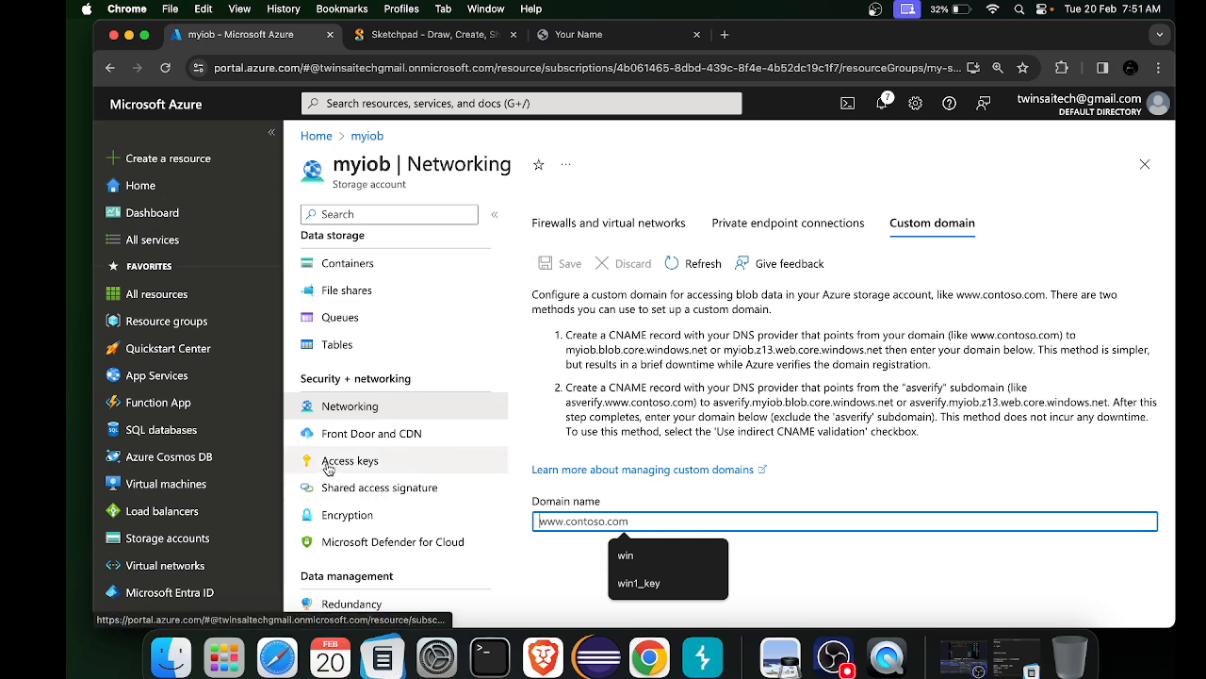
Return to myiob's containers list, view the File shares page, and go back to the containers
{"action": "scroll", "coordinate": [379, 523], "scroll_direction": "down", "scroll_amount": 2}
{"action": "scroll", "coordinate": [349, 424], "scroll_direction": "up", "scroll_amount": 4}
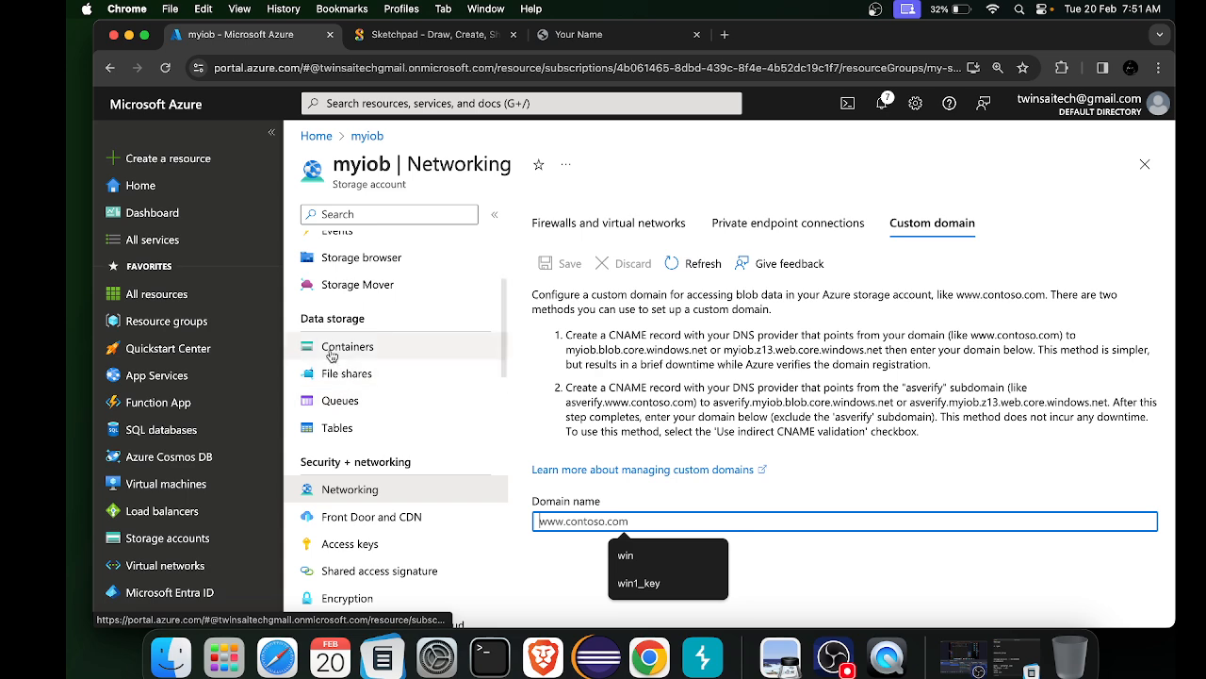
{"action": "left_click", "coordinate": [332, 349]}
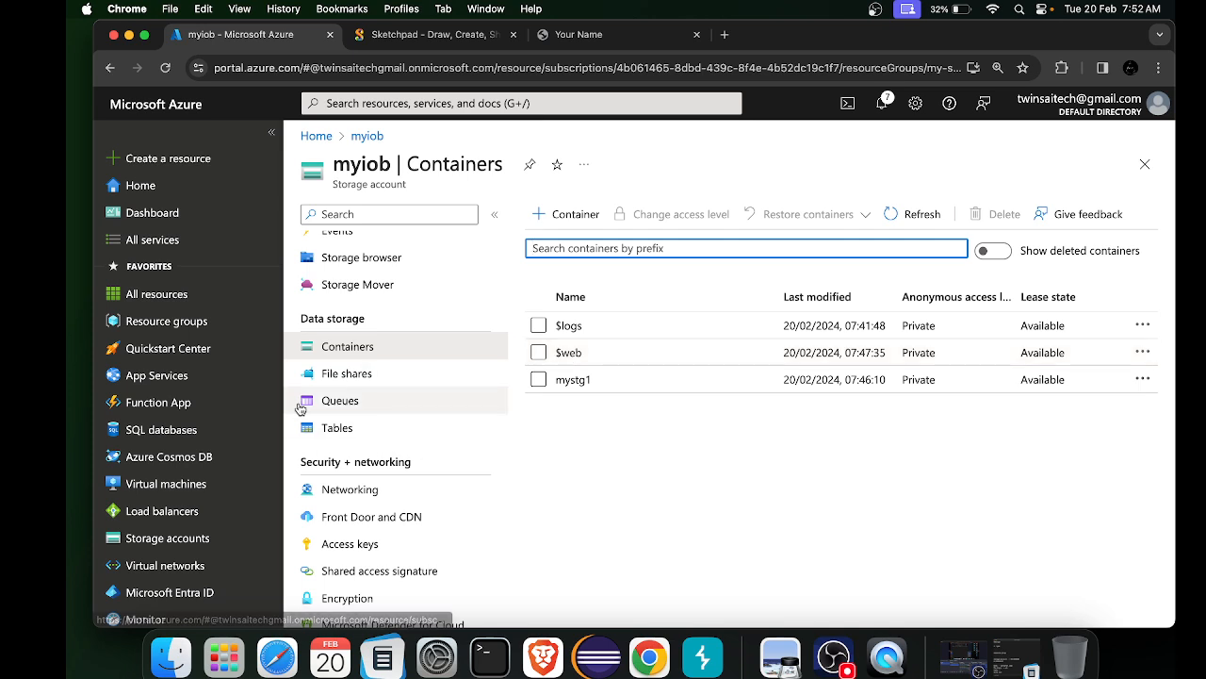
{"action": "left_click", "coordinate": [333, 383]}
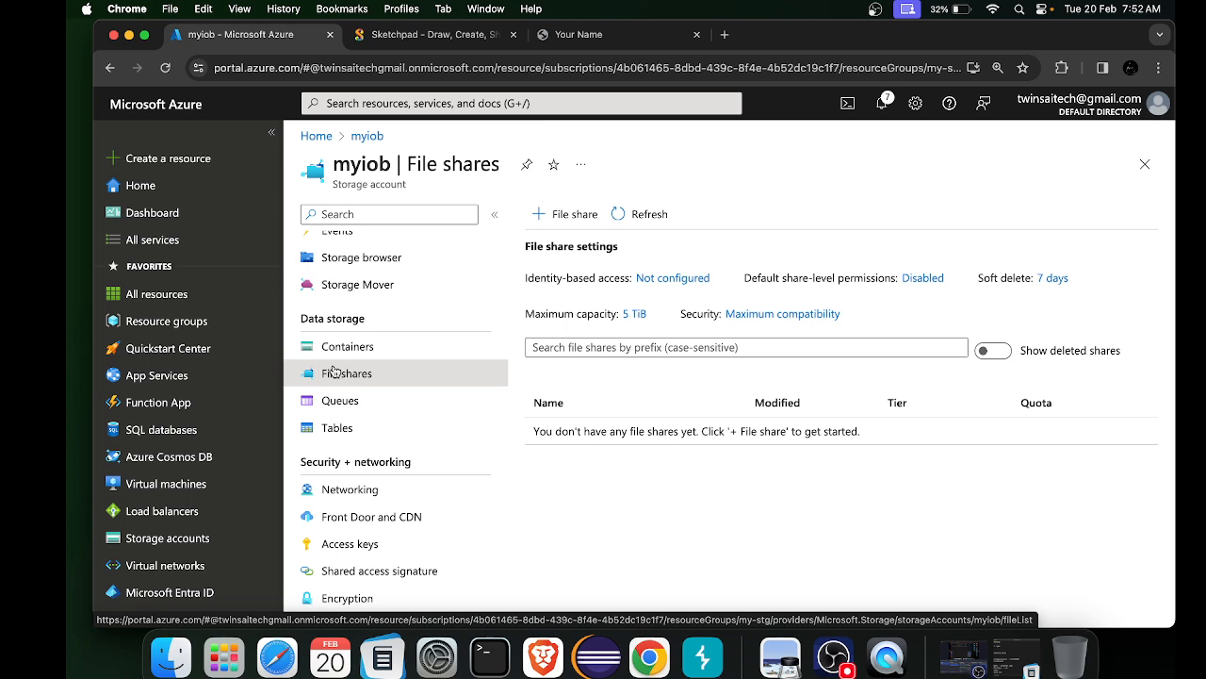
{"action": "left_click", "coordinate": [331, 346]}
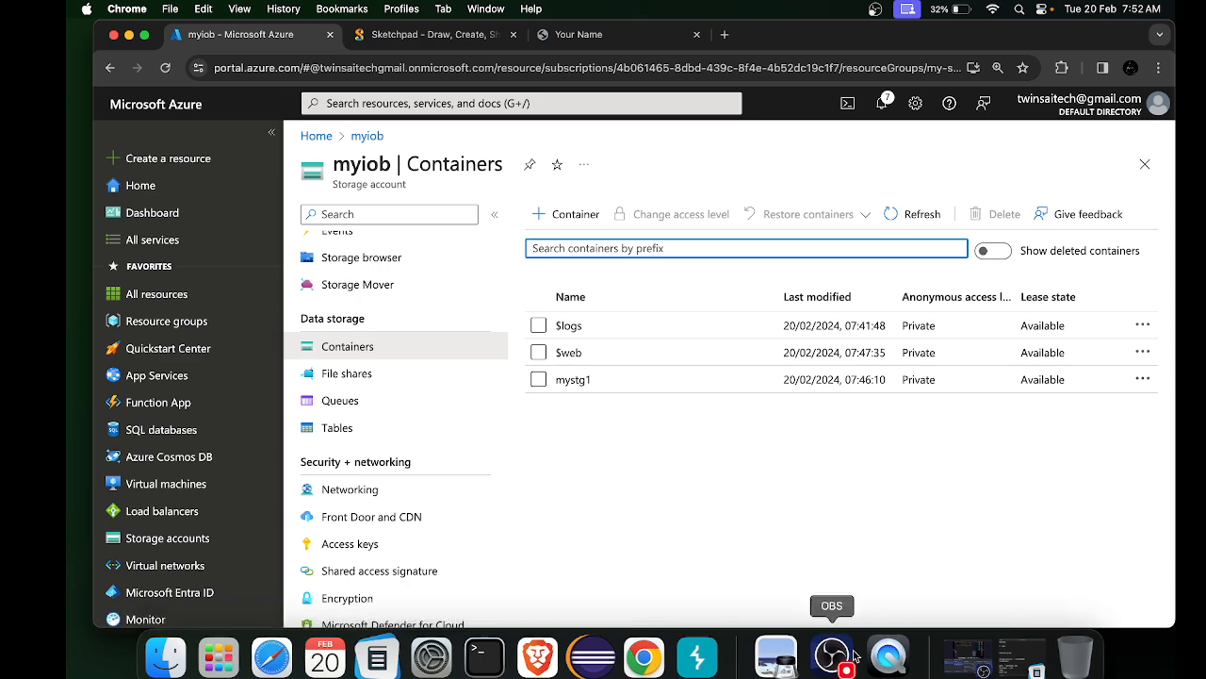
{"action": "left_click", "coordinate": [962, 651]}
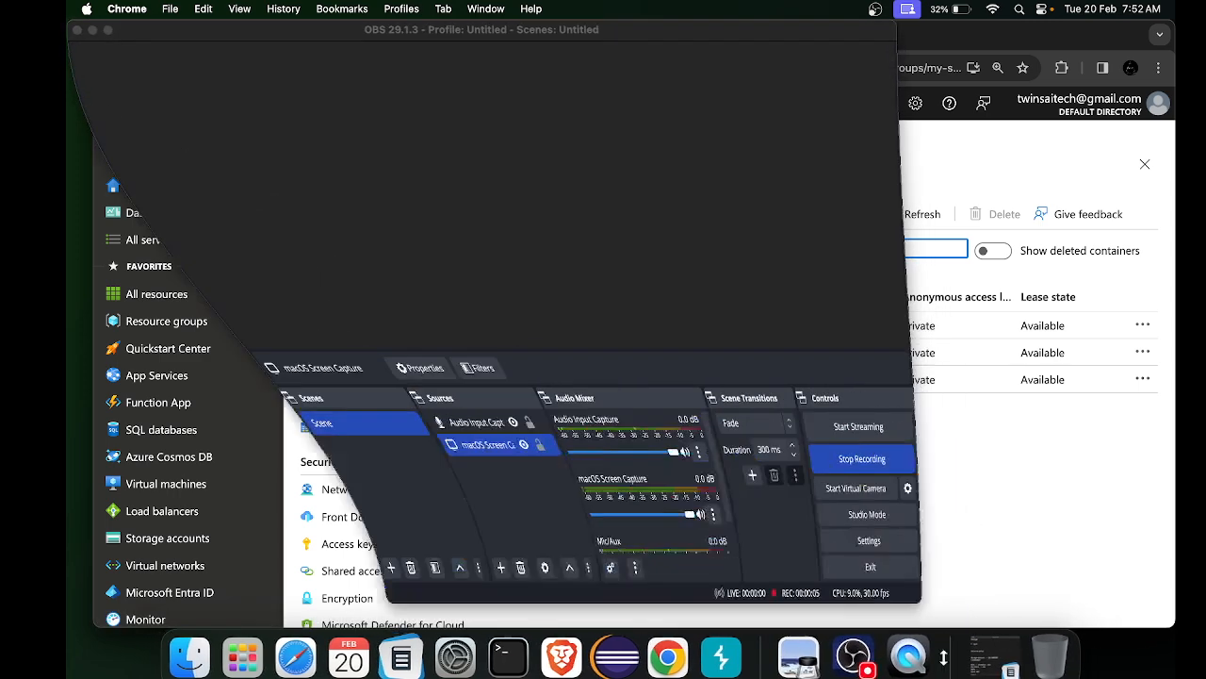